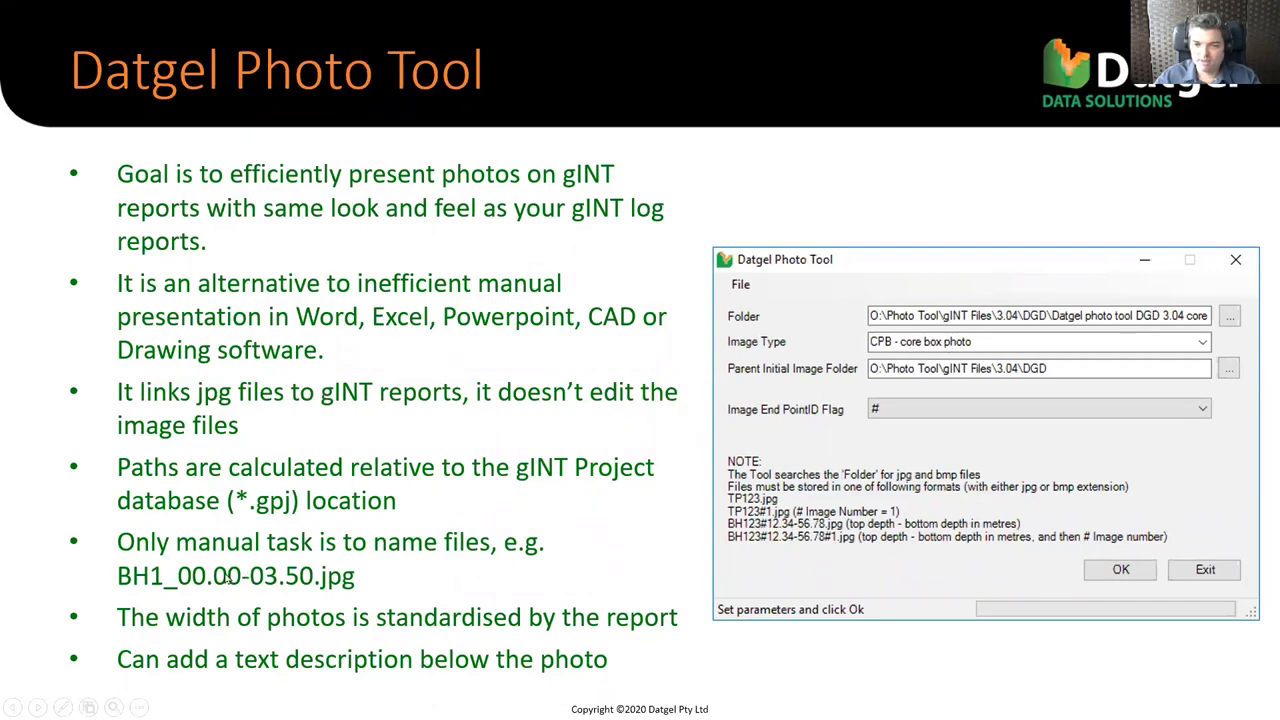
- Step ahead to the Image Types slide and back to the Datgel Photo Tool slide
{"action": "key", "text": "Right"}
{"action": "key", "text": "Left"}
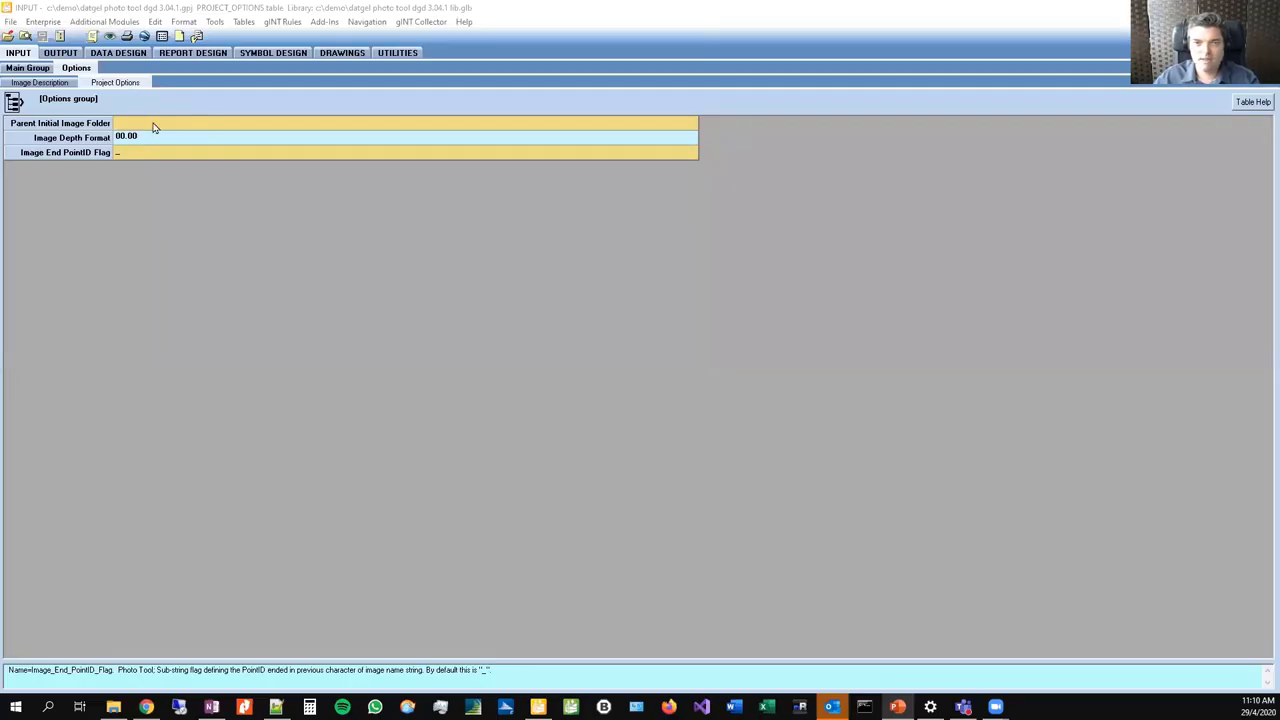
- Return to the Main Group project form and view the Datgel Photo Tool About version information
{"action": "left_click", "coordinate": [154, 124]}
{"action": "left_click", "coordinate": [27, 64]}
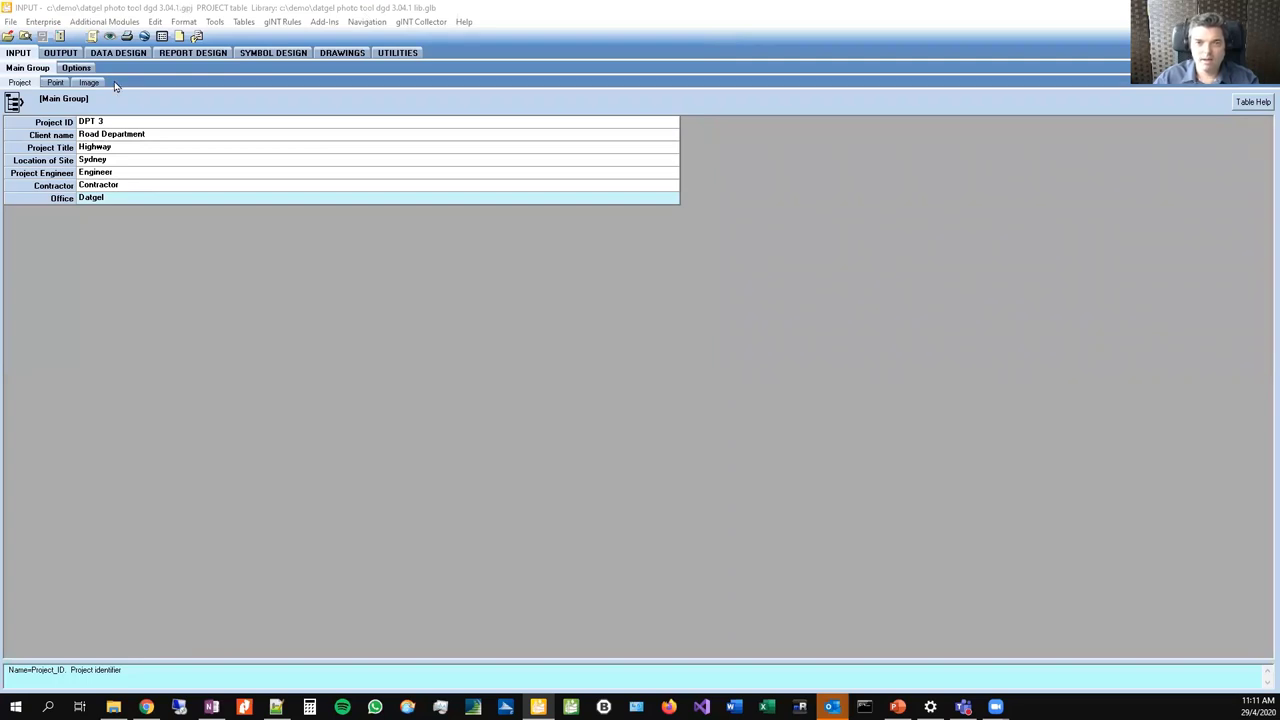
{"action": "left_click", "coordinate": [324, 21]}
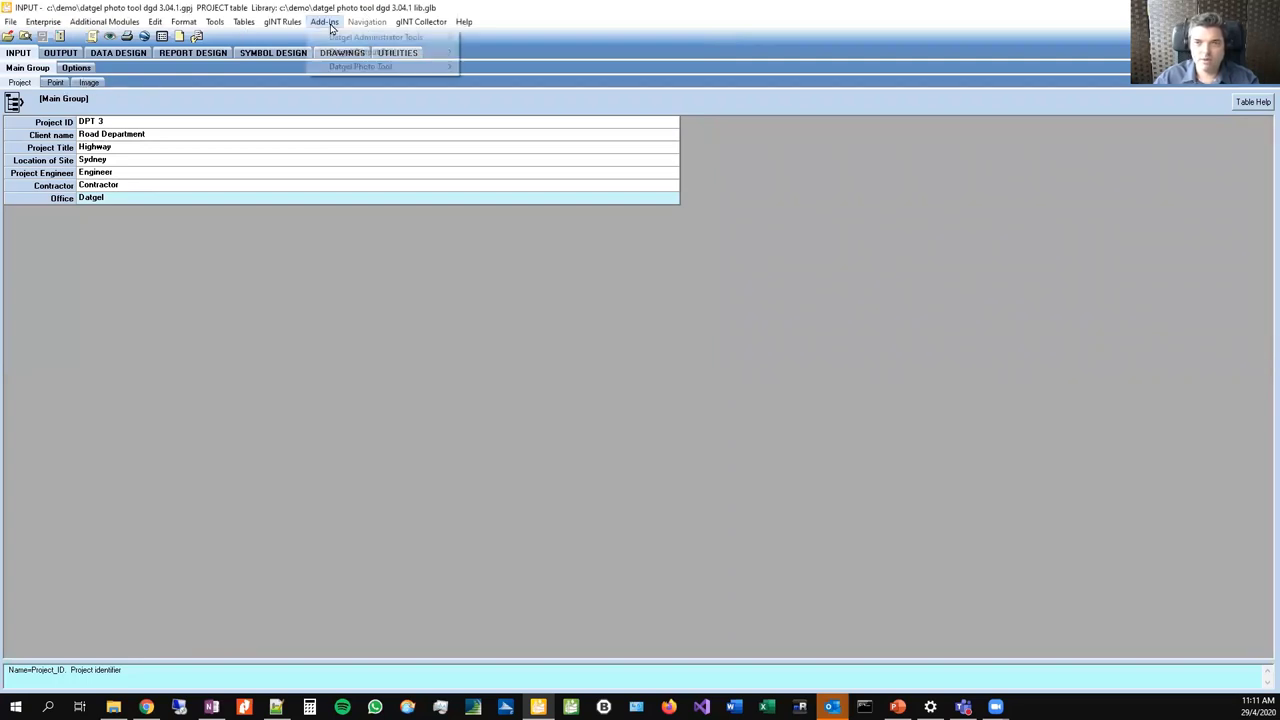
{"action": "mouse_move", "coordinate": [360, 67]}
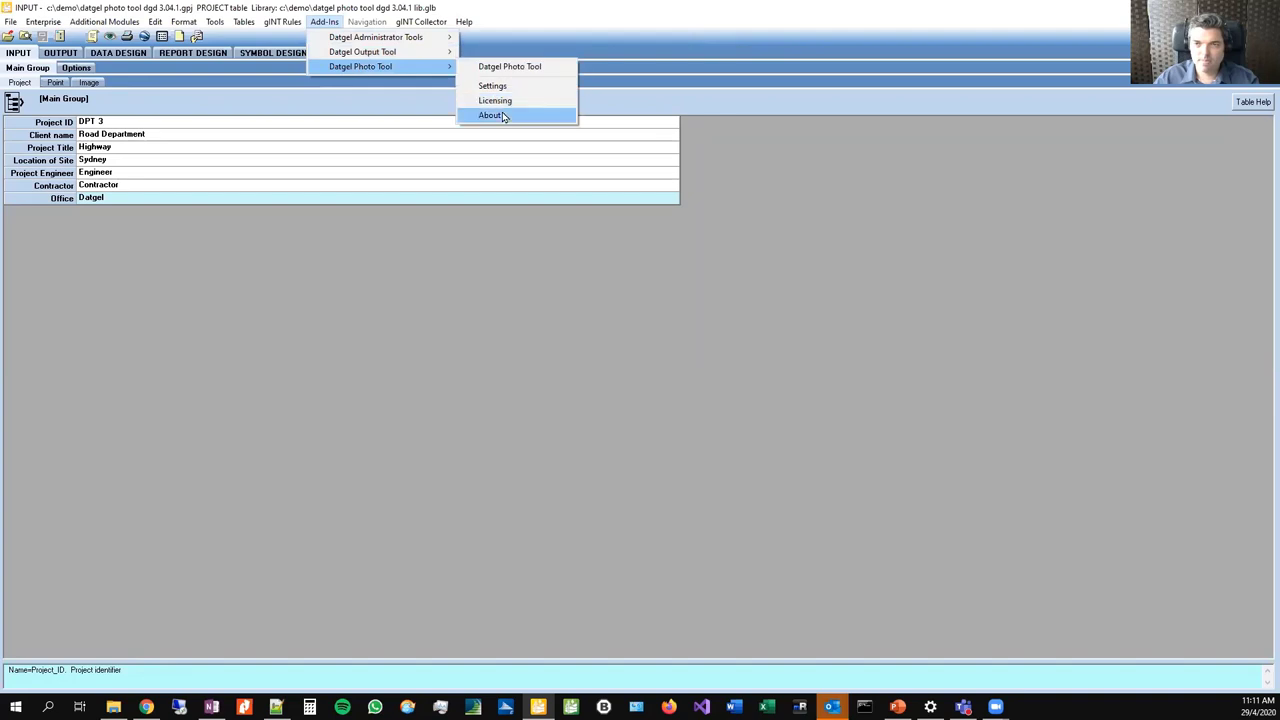
{"action": "left_click", "coordinate": [490, 114]}
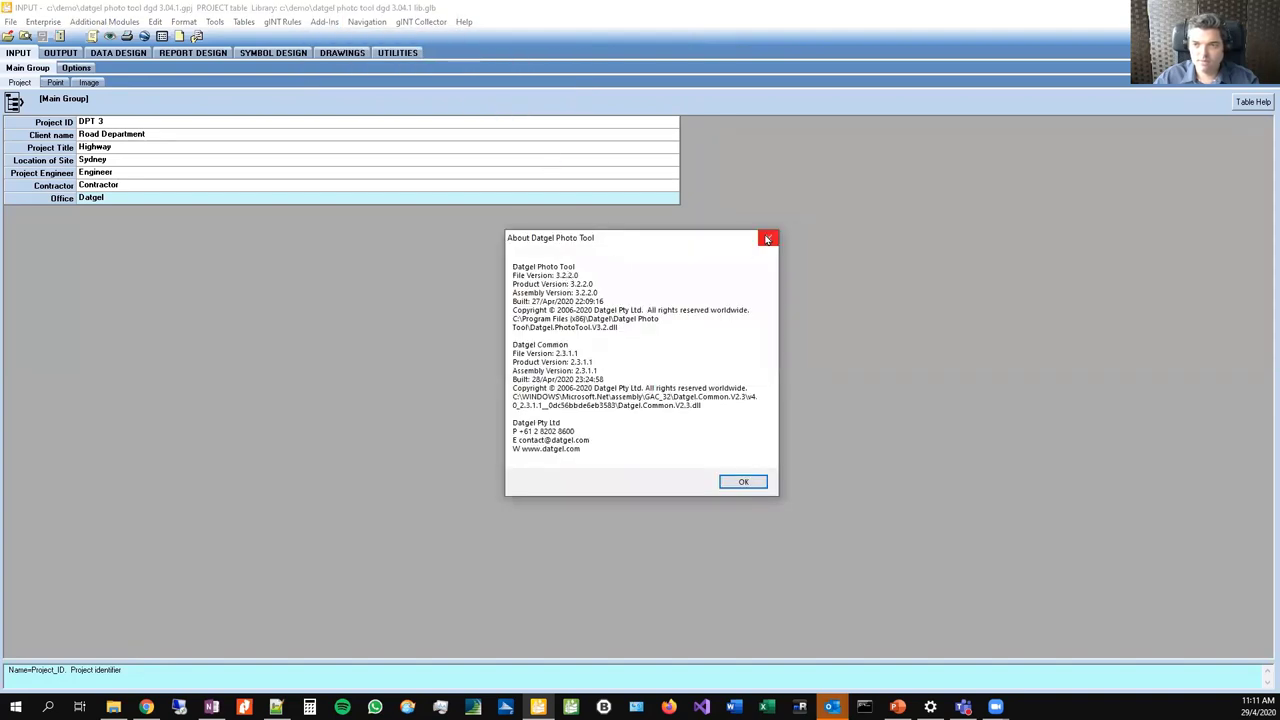
{"action": "left_click", "coordinate": [767, 239]}
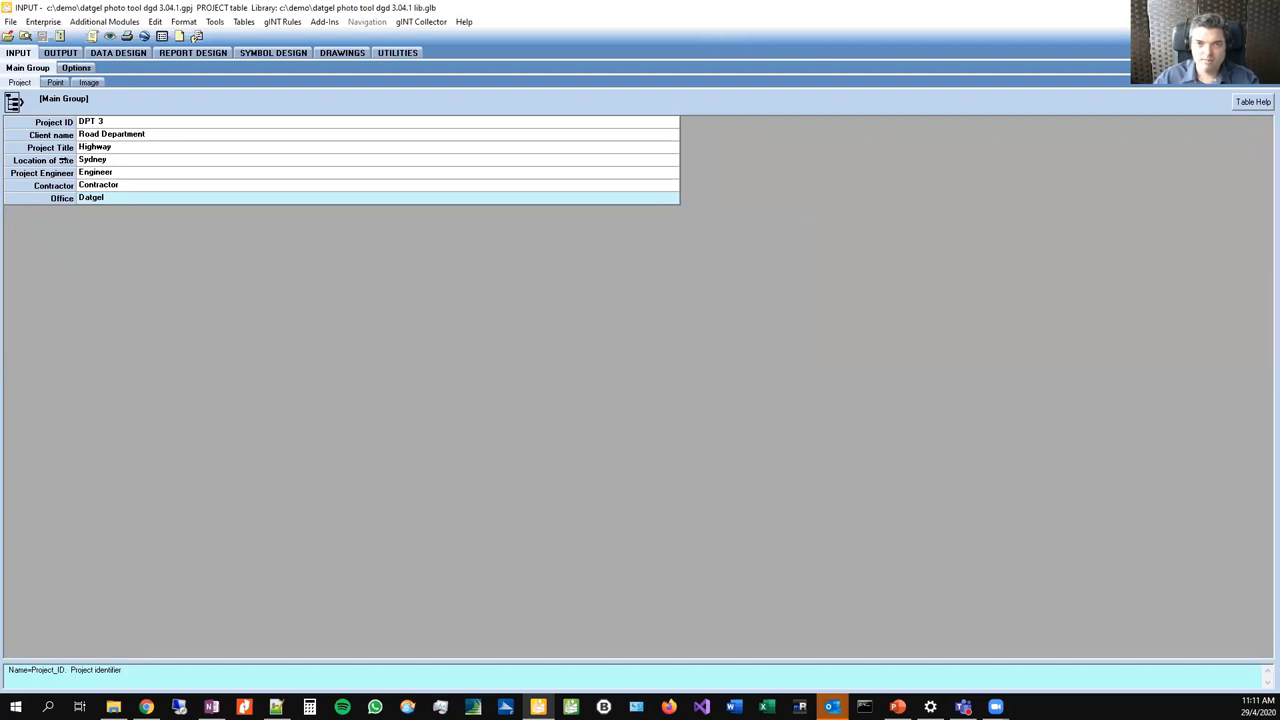
- Look over the POINT and IMAGE tables, then the image type description and Project Options tables
{"action": "left_click", "coordinate": [55, 82]}
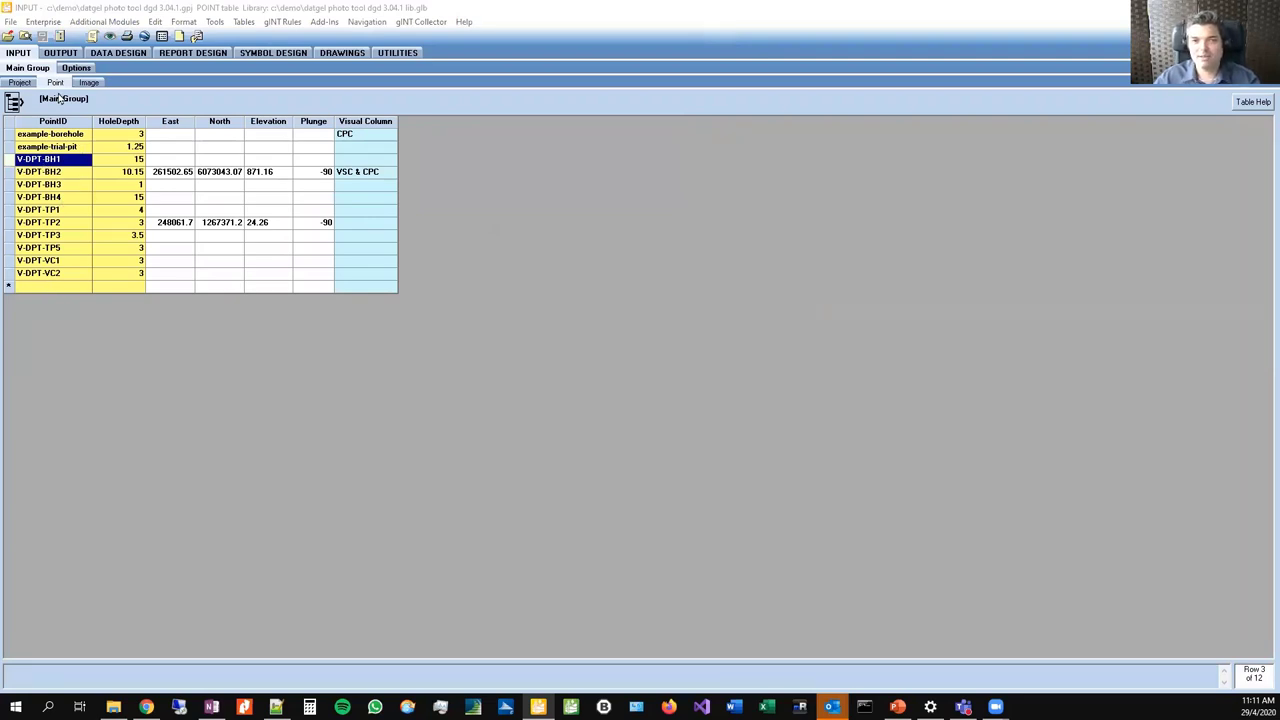
{"action": "left_click", "coordinate": [88, 82]}
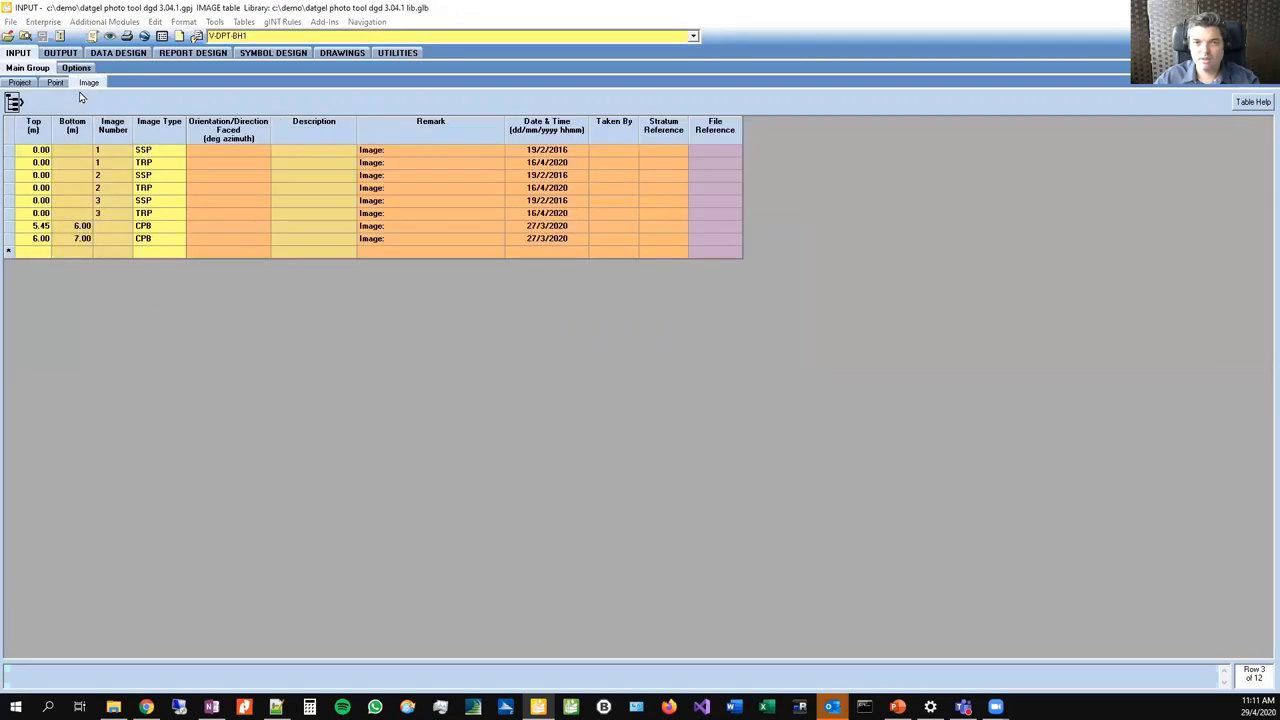
{"action": "left_click", "coordinate": [76, 67]}
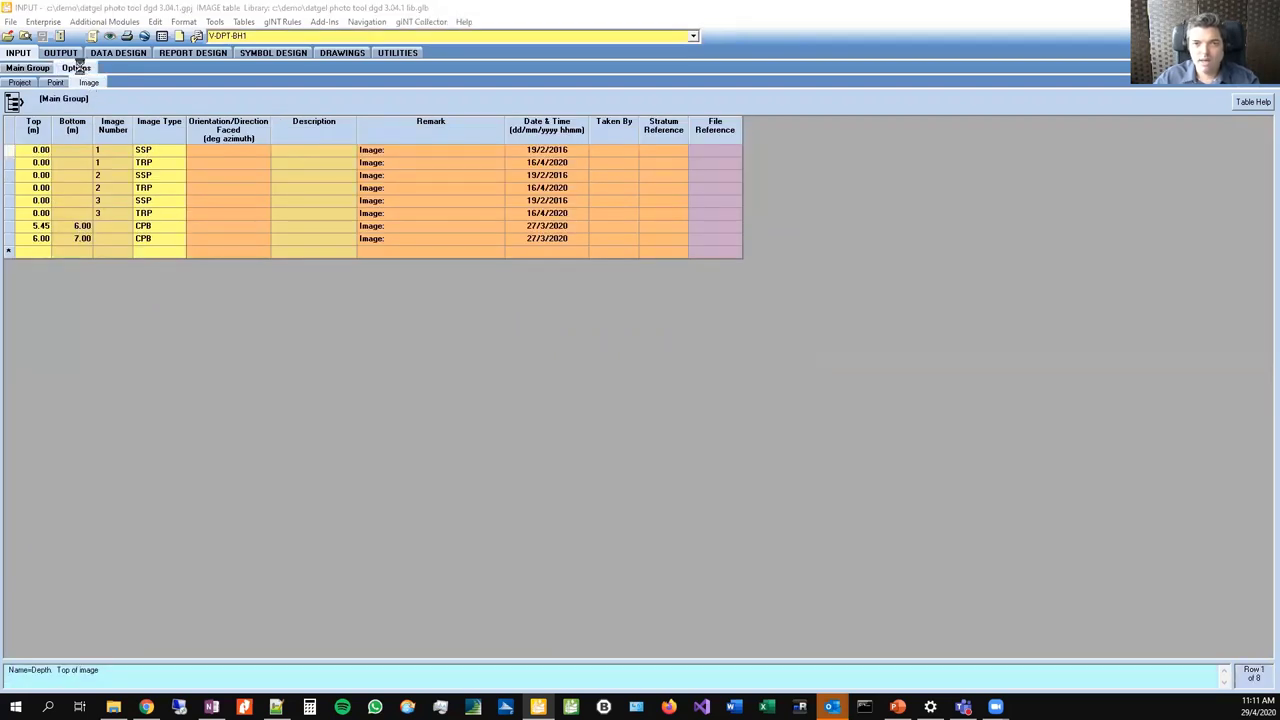
{"action": "left_click", "coordinate": [40, 83]}
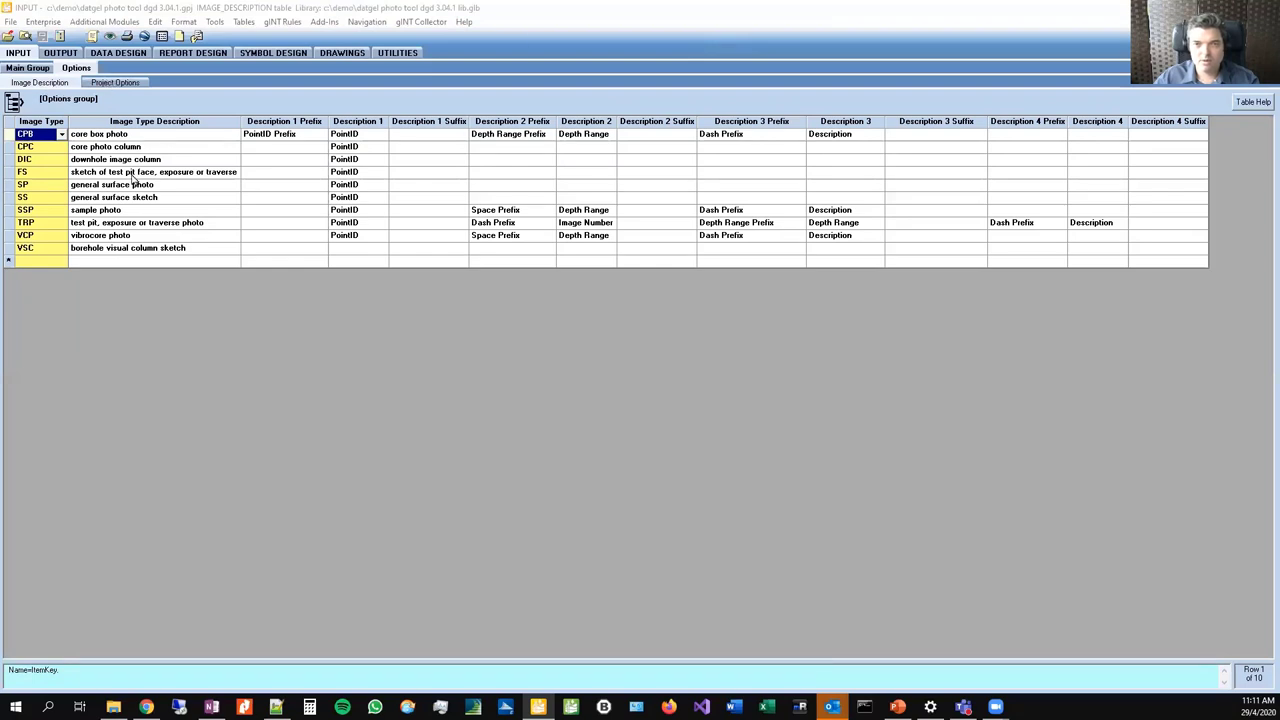
{"action": "left_click", "coordinate": [115, 84]}
{"action": "left_click", "coordinate": [63, 84]}
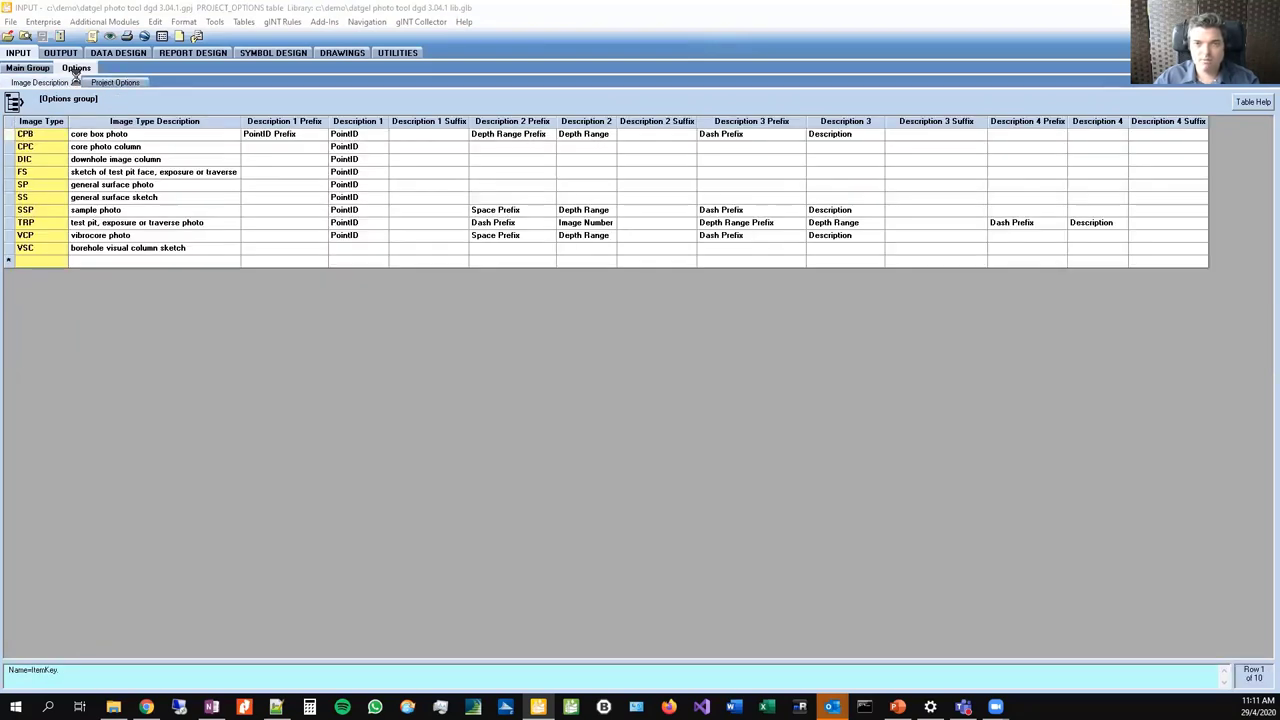
{"action": "left_click", "coordinate": [112, 85]}
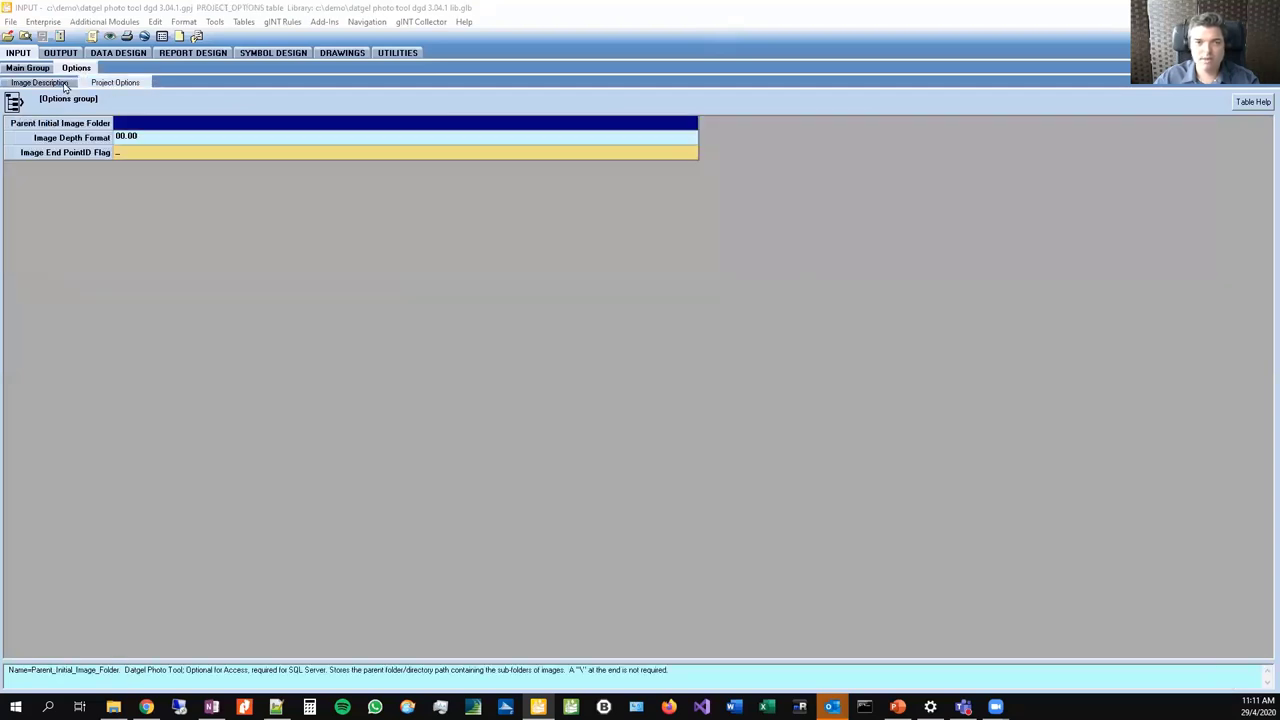
{"action": "left_click", "coordinate": [63, 84]}
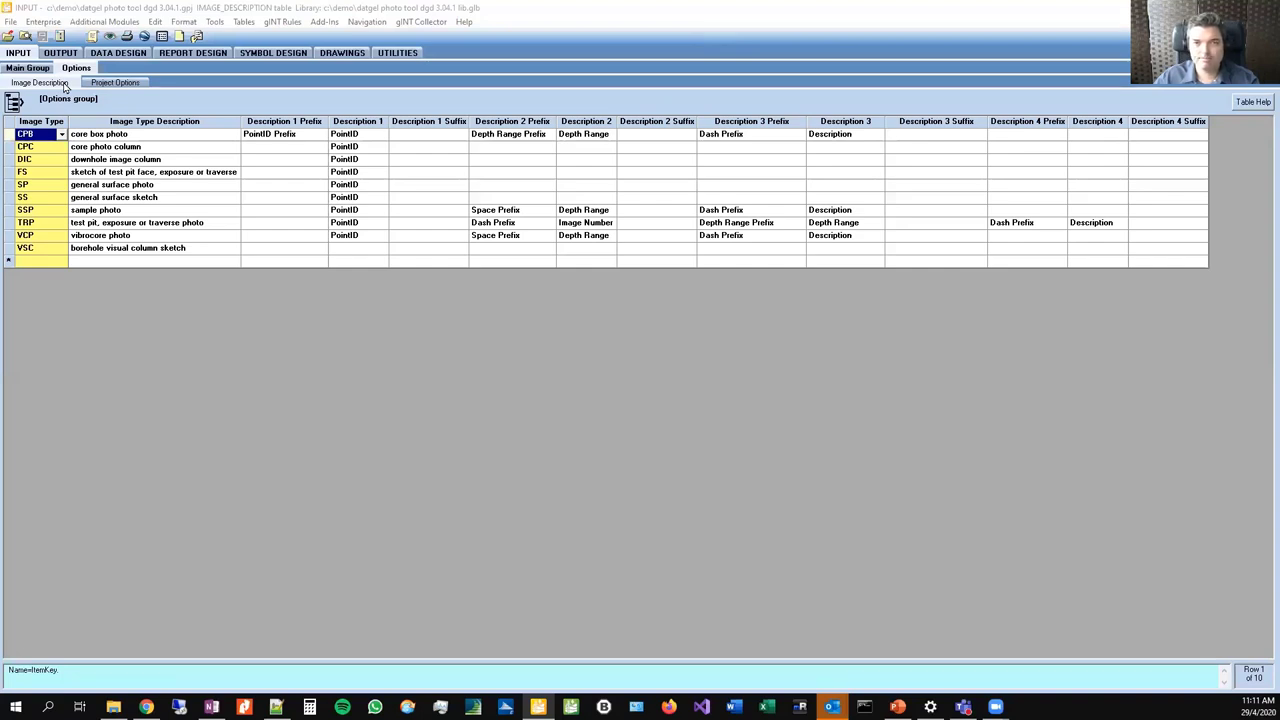
- Back in the Main Group, open the IMAGE table for point V-DPT-BH1
{"action": "left_click", "coordinate": [40, 68]}
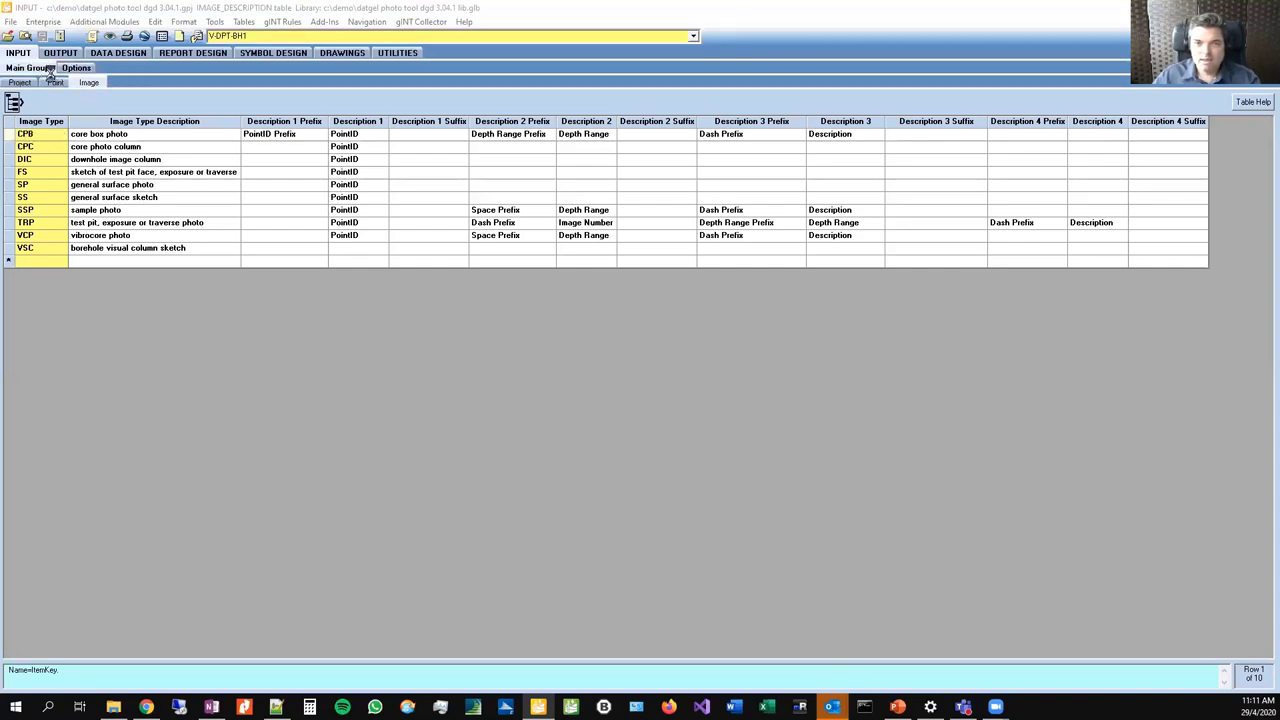
{"action": "left_click", "coordinate": [54, 83]}
{"action": "left_click", "coordinate": [80, 152]}
{"action": "left_click", "coordinate": [88, 82]}
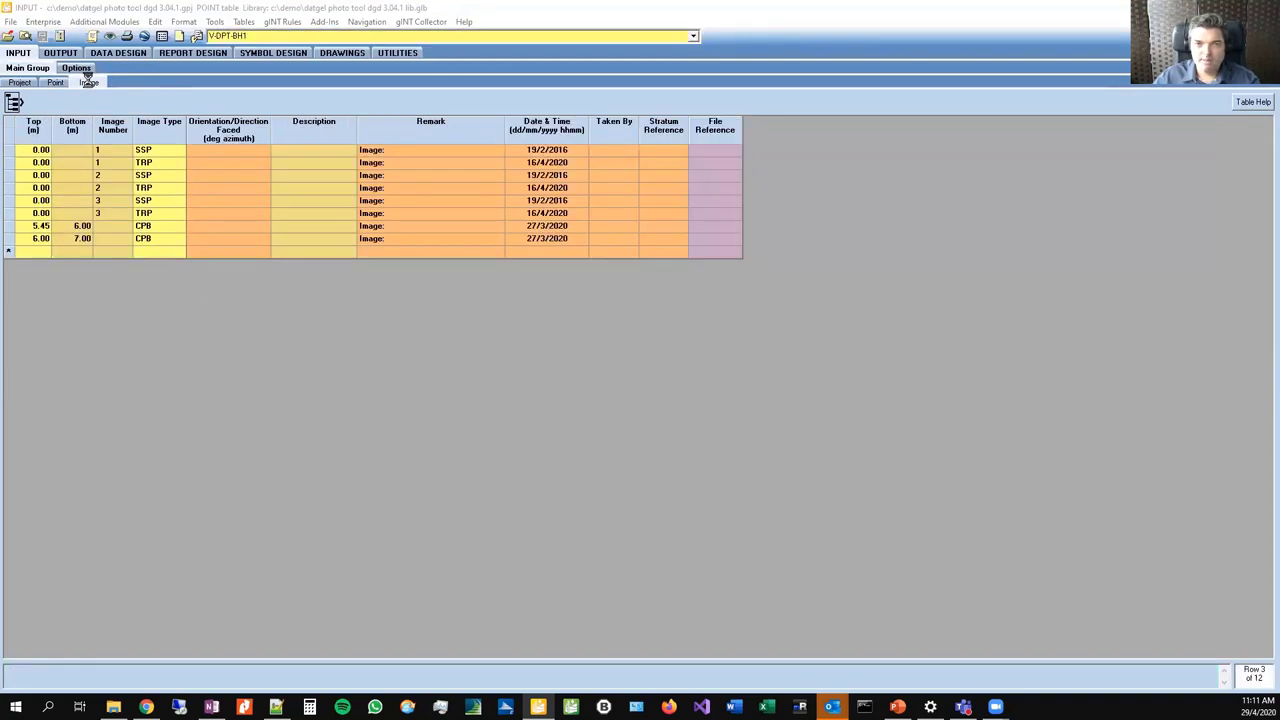
{"action": "left_click", "coordinate": [262, 36]}
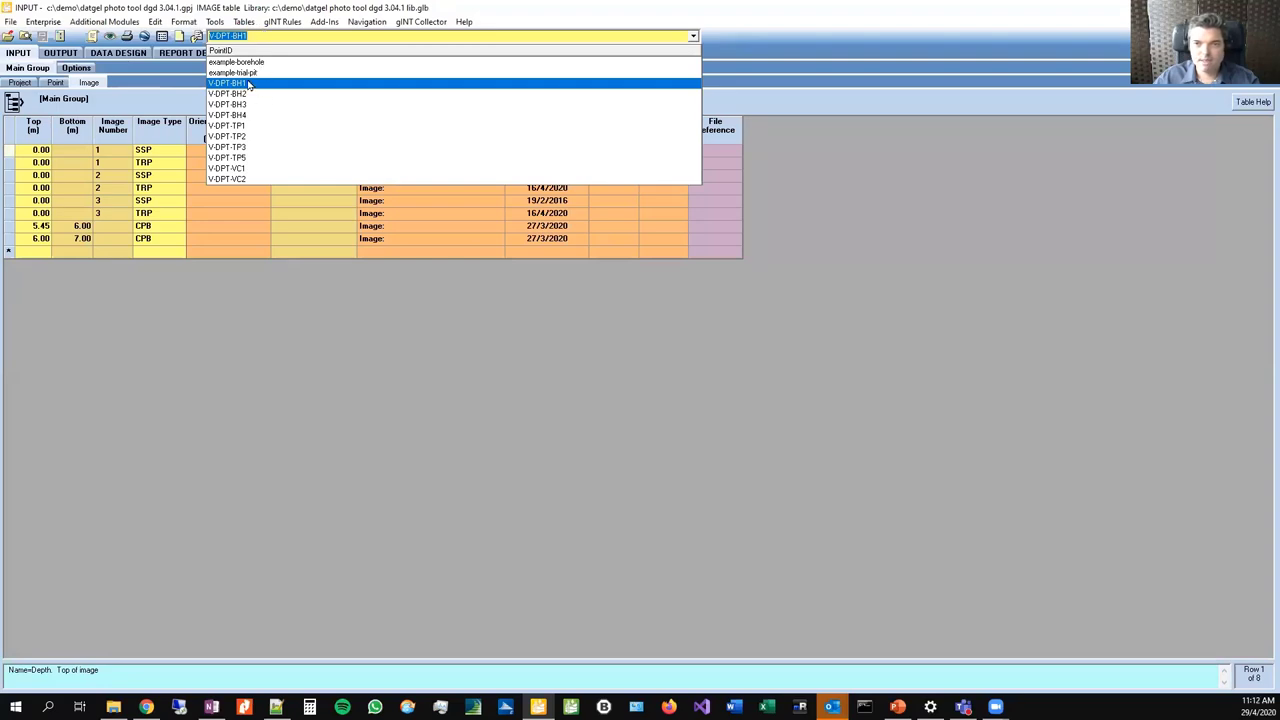
{"action": "left_click", "coordinate": [249, 88]}
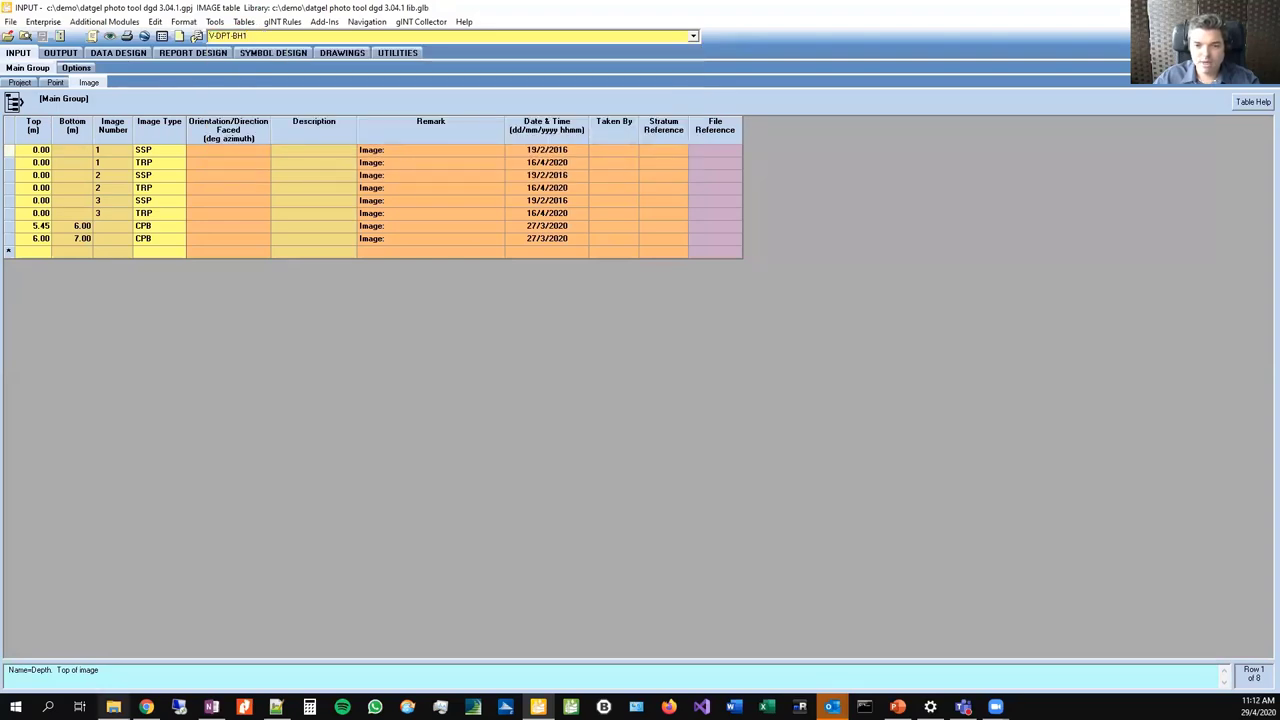
- Open the core photo folder from the Demo folder and sort its files by name ascending
{"action": "left_click", "coordinate": [113, 707]}
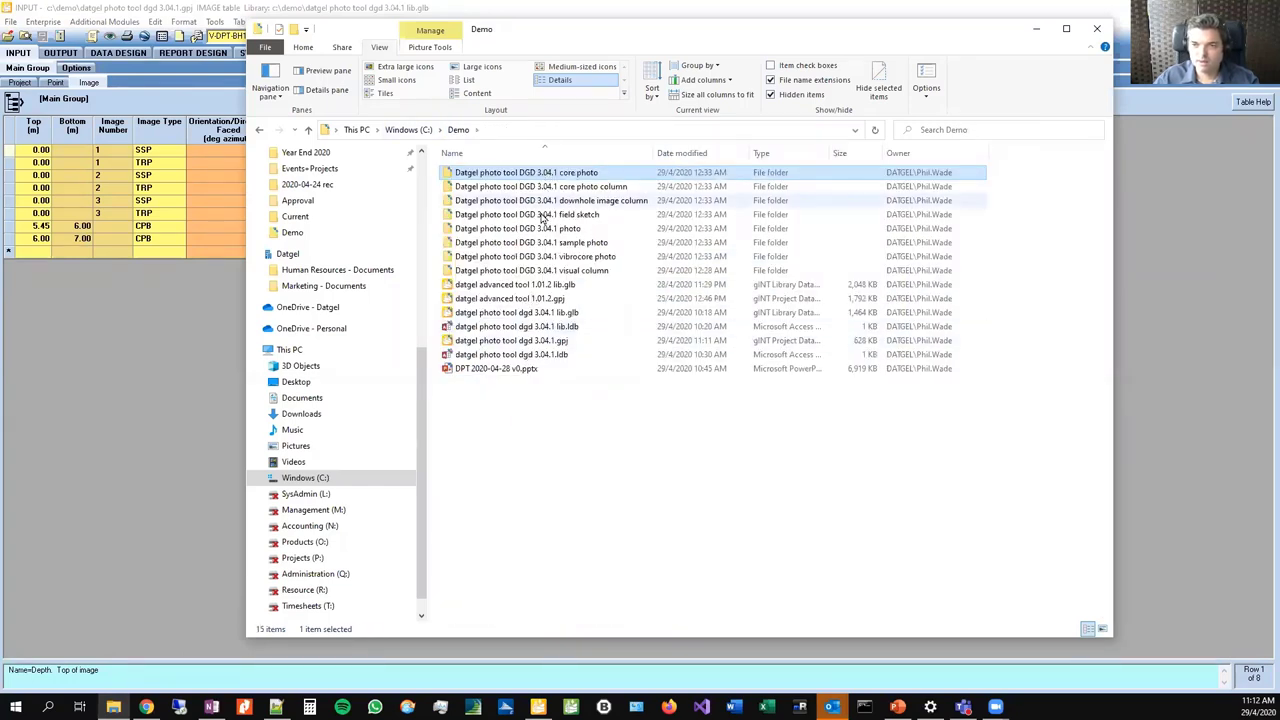
{"action": "left_click", "coordinate": [551, 270]}
{"action": "left_click", "coordinate": [551, 178], "text": "shift"}
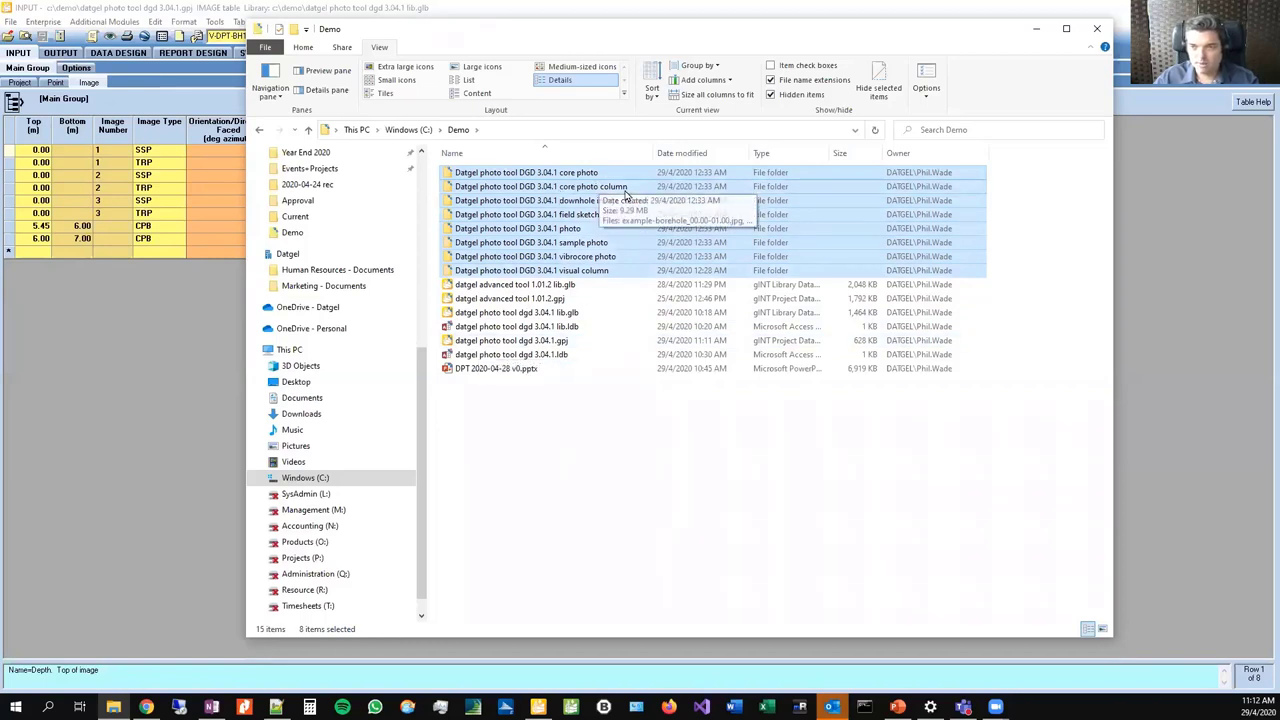
{"action": "double_click", "coordinate": [593, 175]}
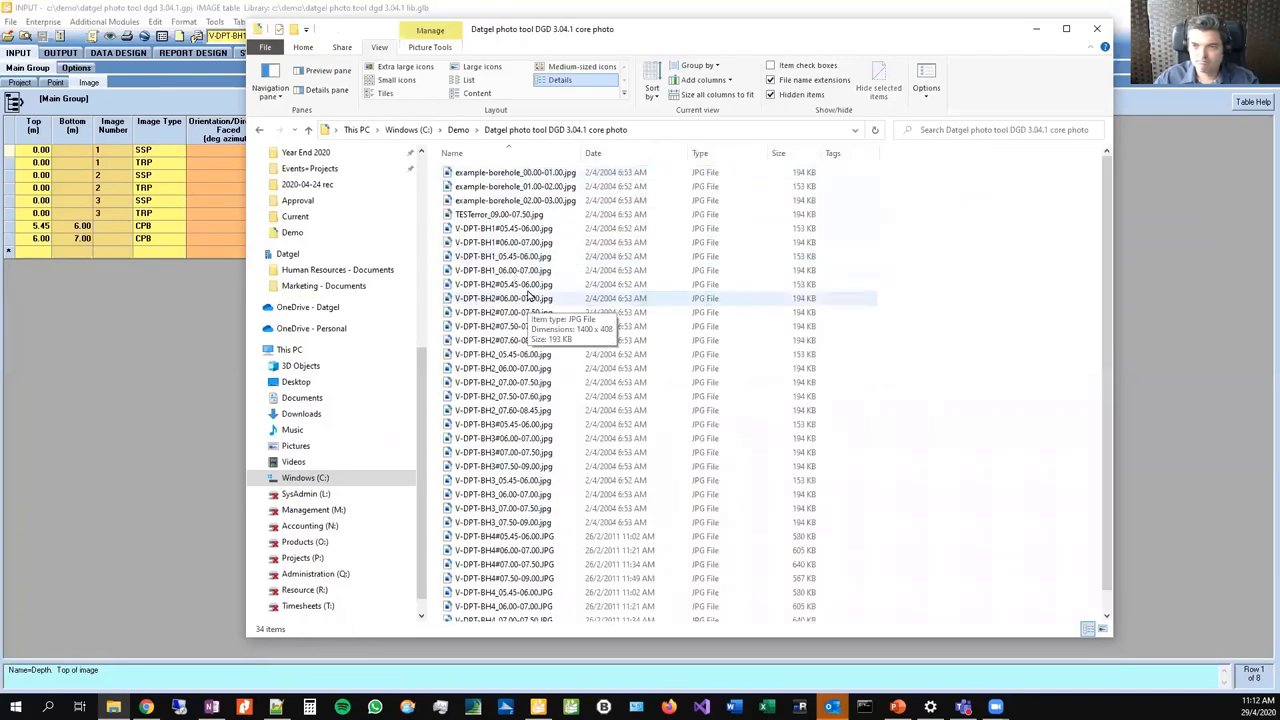
{"action": "left_click", "coordinate": [533, 156]}
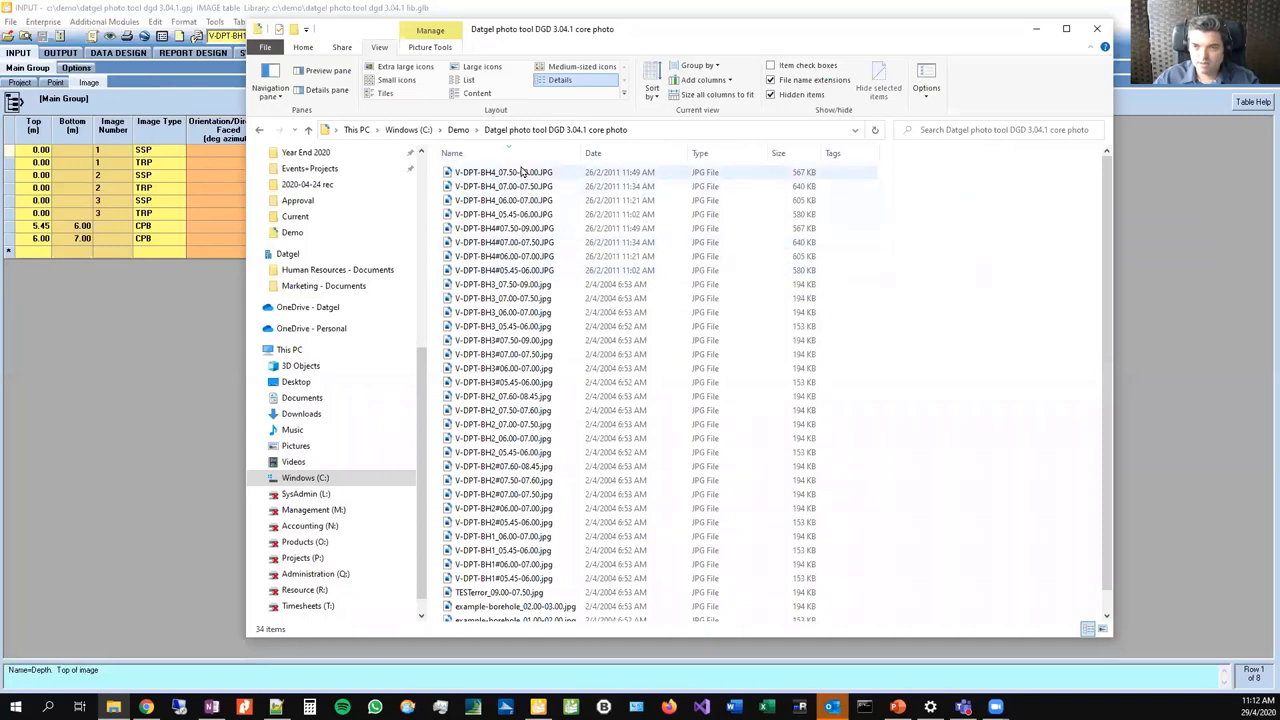
{"action": "left_click", "coordinate": [519, 153]}
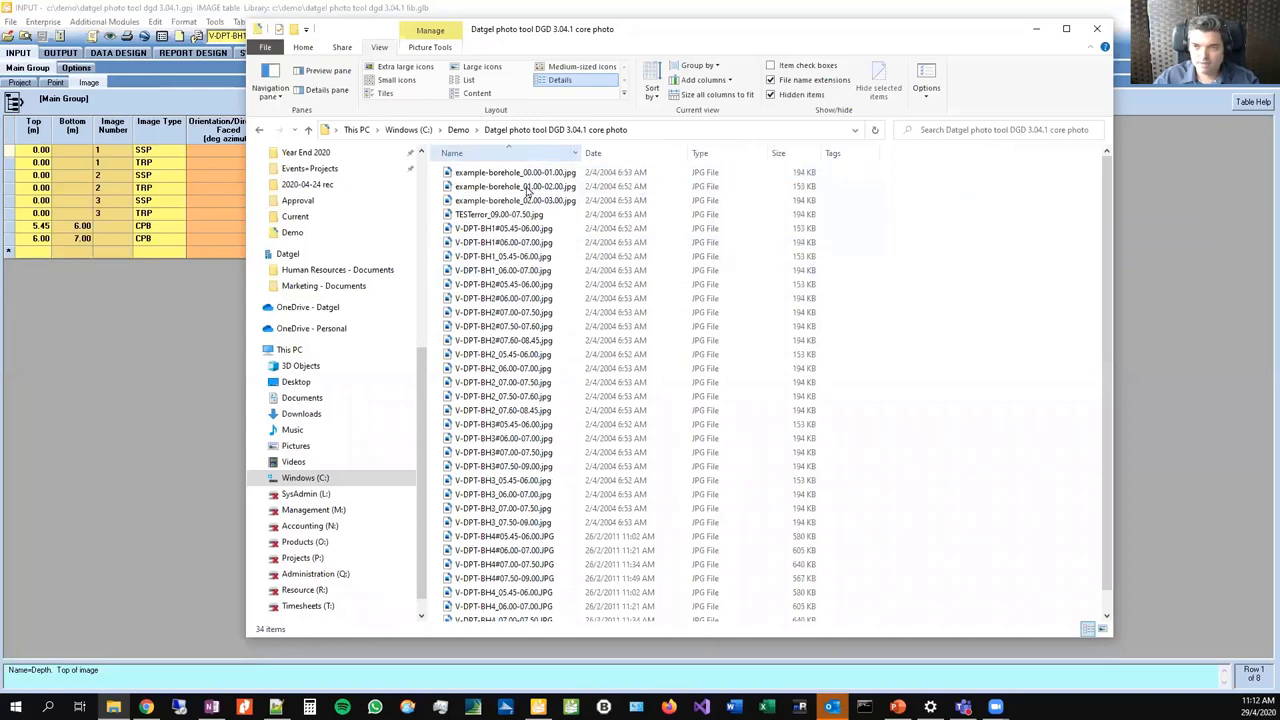
- Select the V-DPT-BH1_05.45-06.00.jpg file, then select the two CPB rows in gINT's IMAGE table
{"action": "left_click", "coordinate": [533, 258]}
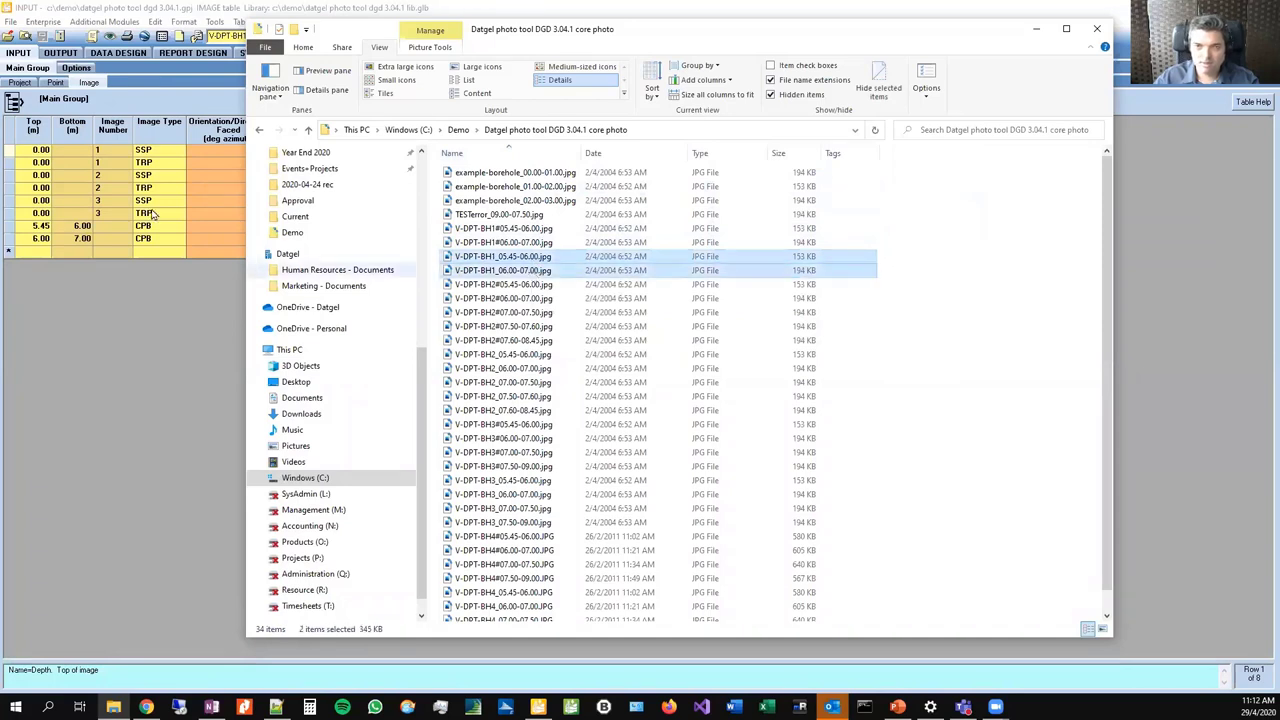
{"action": "left_click", "coordinate": [168, 252]}
{"action": "left_click_drag", "start_coordinate": [30, 232], "coordinate": [31, 242]}
- Delete the two CPB rows and run the Datgel Photo Tool on the core photo folder, linking 2 of 34
{"action": "key", "text": "Delete"}
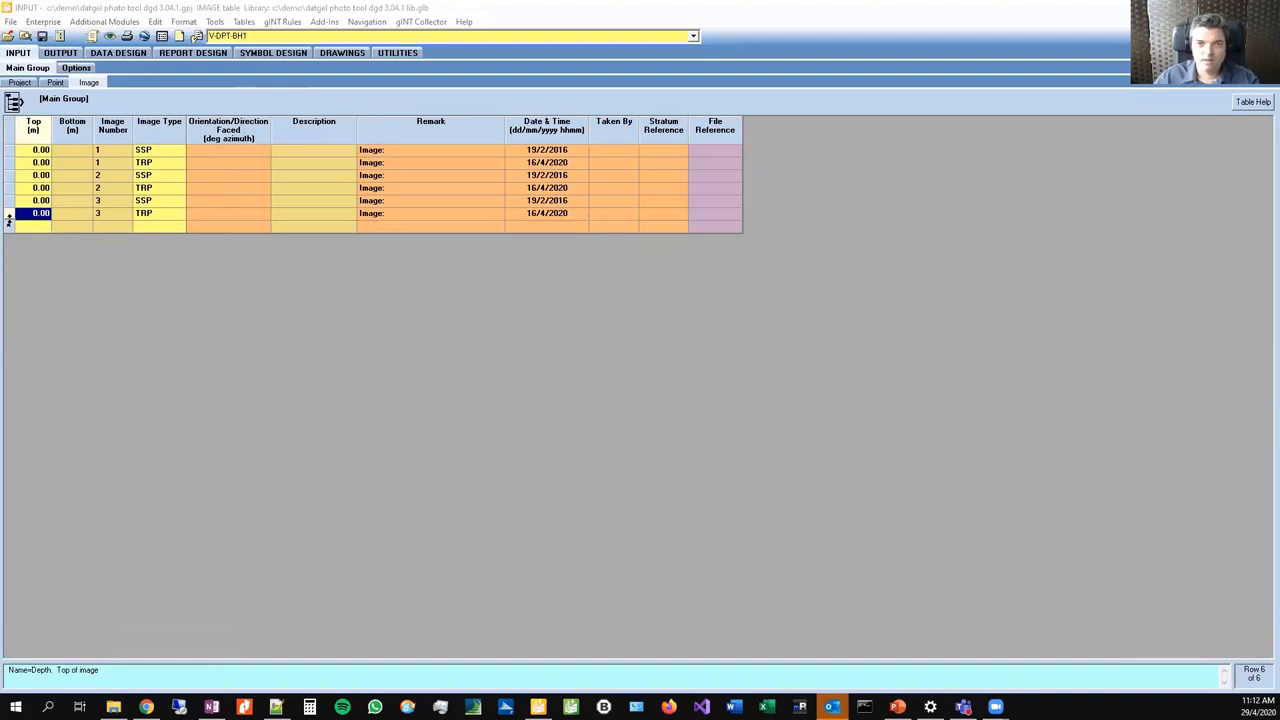
{"action": "left_click", "coordinate": [325, 22]}
{"action": "mouse_move", "coordinate": [380, 70]}
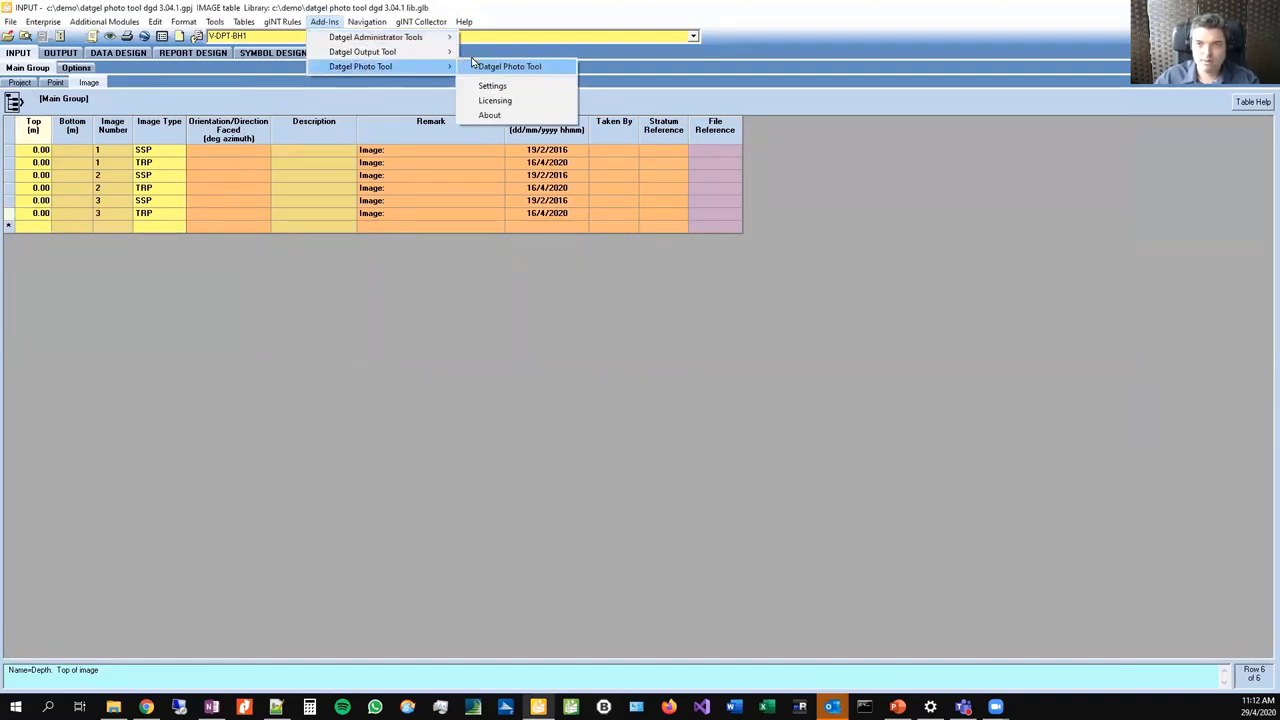
{"action": "left_click", "coordinate": [514, 64]}
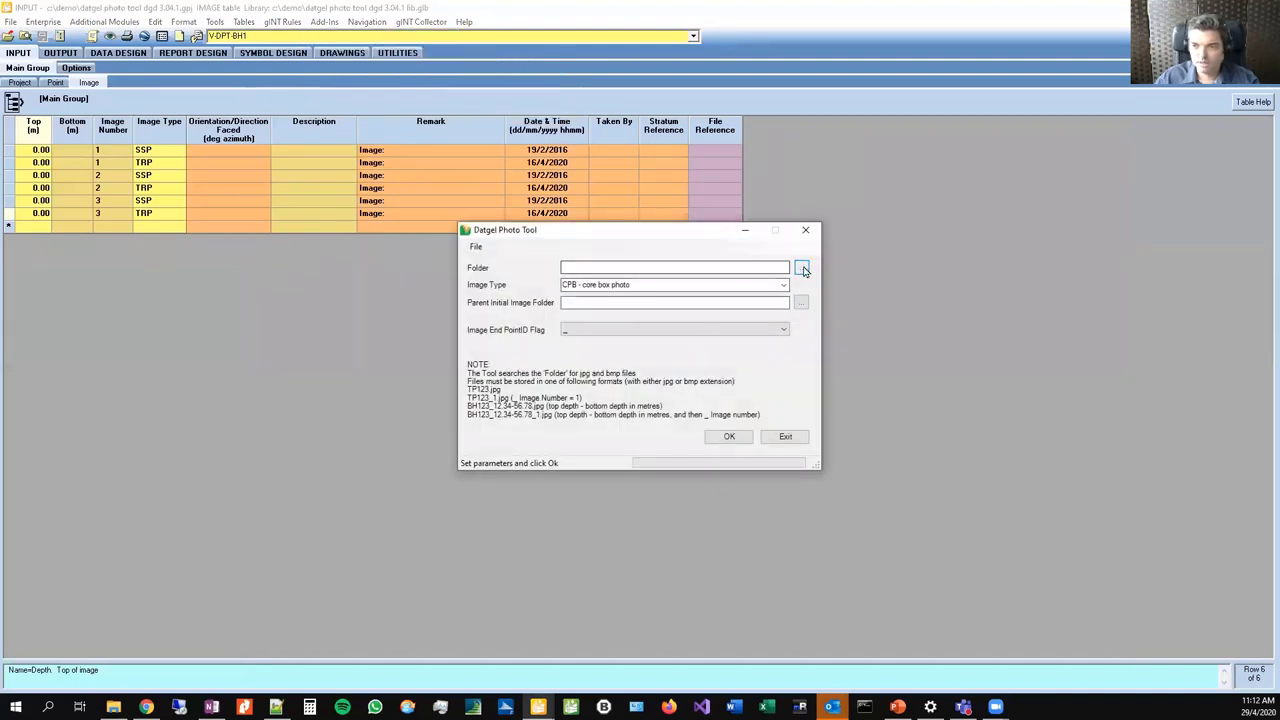
{"action": "left_click", "coordinate": [801, 268]}
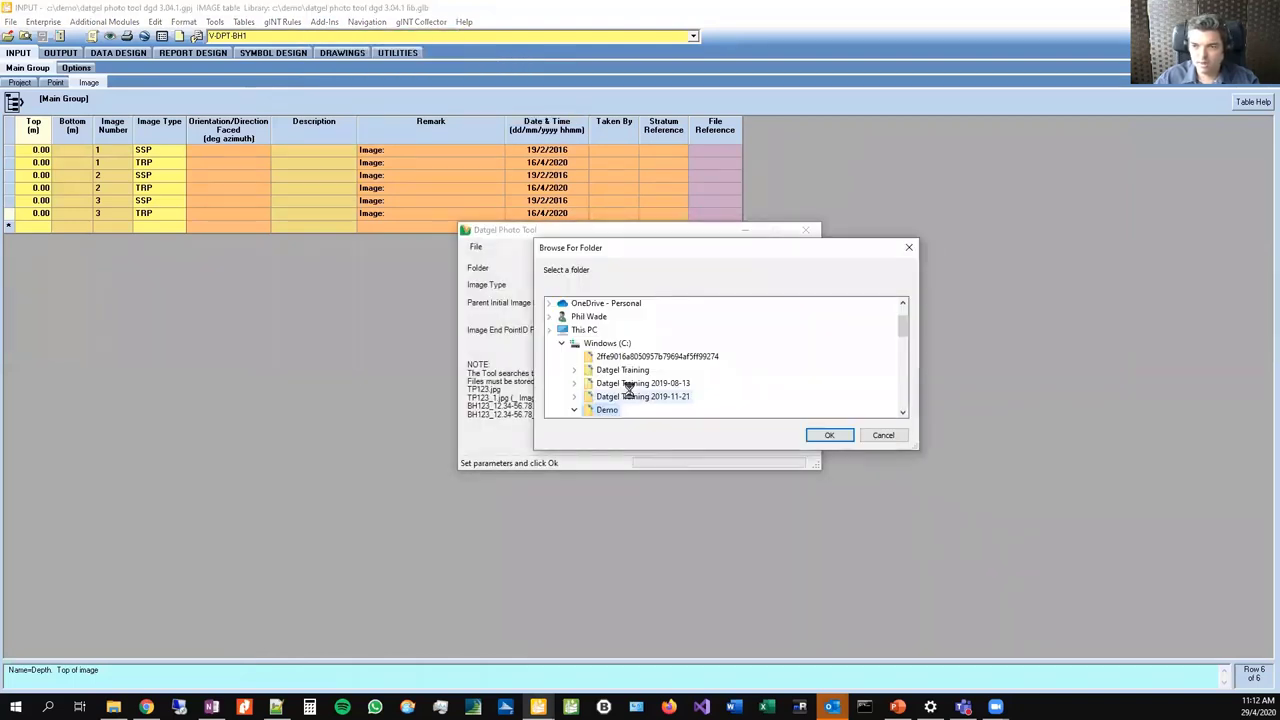
{"action": "scroll", "coordinate": [645, 384], "scroll_direction": "down", "scroll_amount": 3}
{"action": "left_click", "coordinate": [665, 317]}
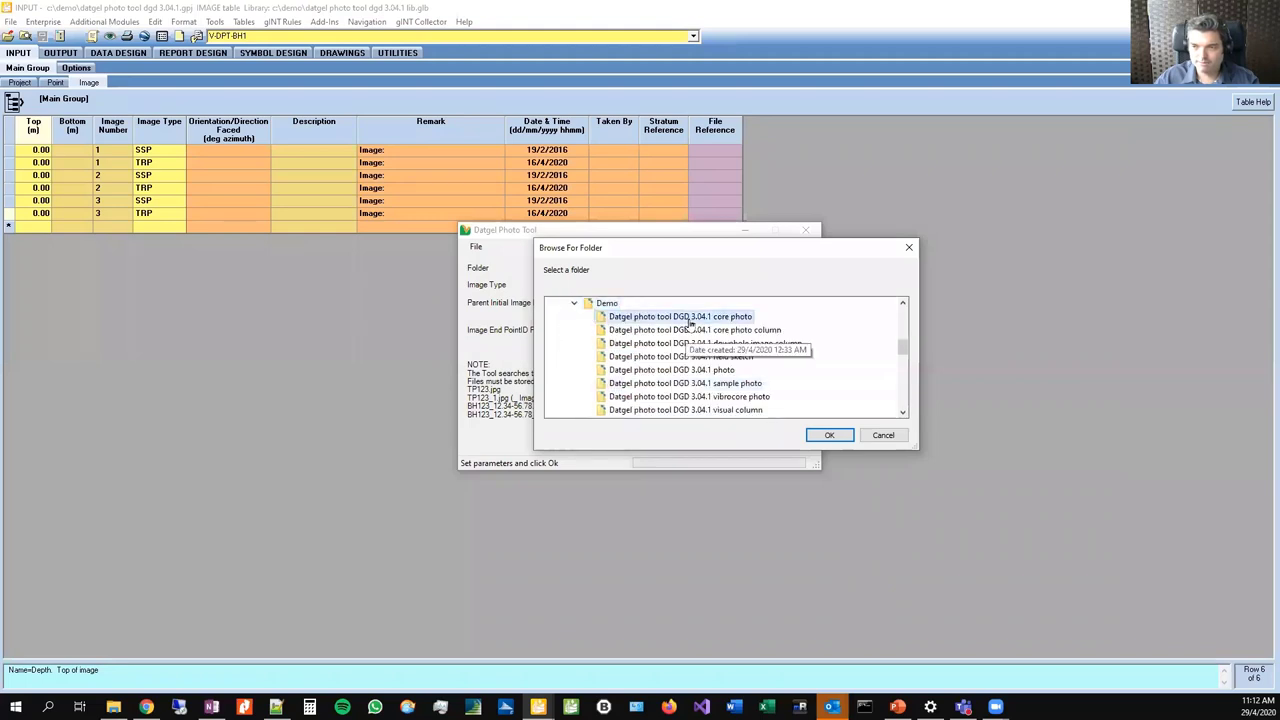
{"action": "left_click", "coordinate": [820, 440]}
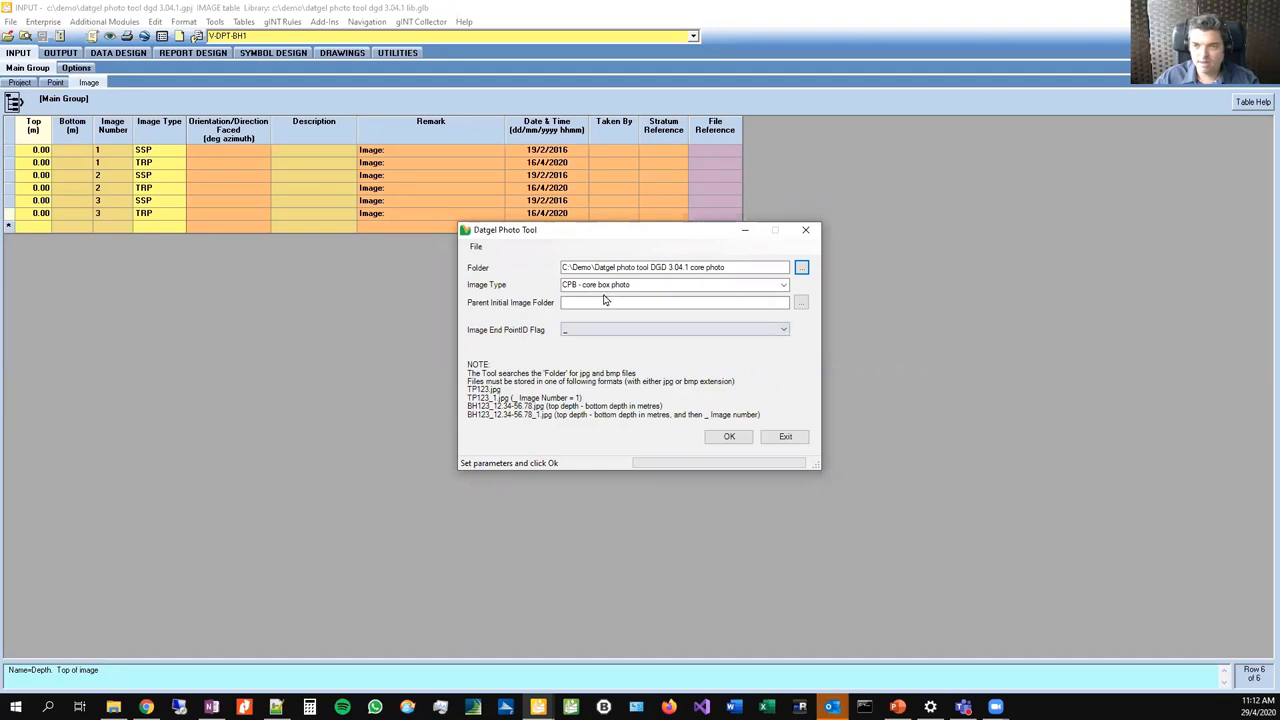
{"action": "left_click", "coordinate": [735, 438]}
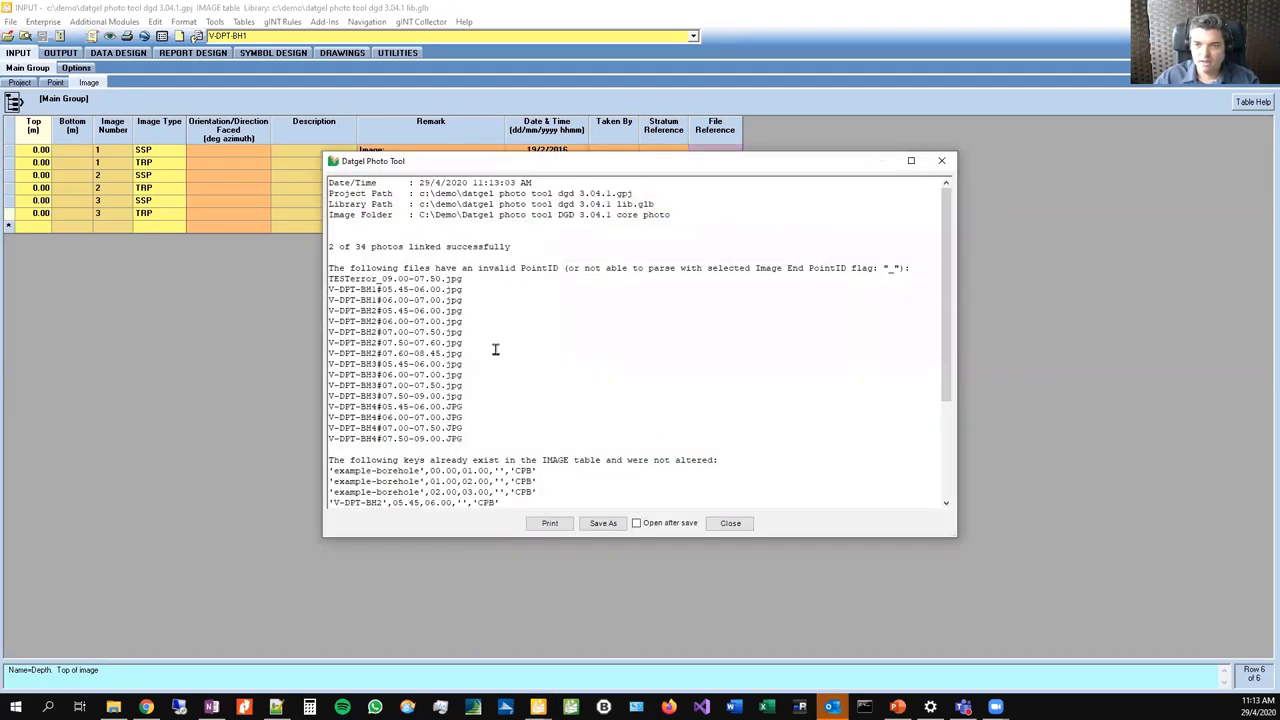
- Scroll through the report of invalid PointIDs and existing keys, then close it
{"action": "scroll", "coordinate": [491, 345], "scroll_direction": "down", "scroll_amount": 5}
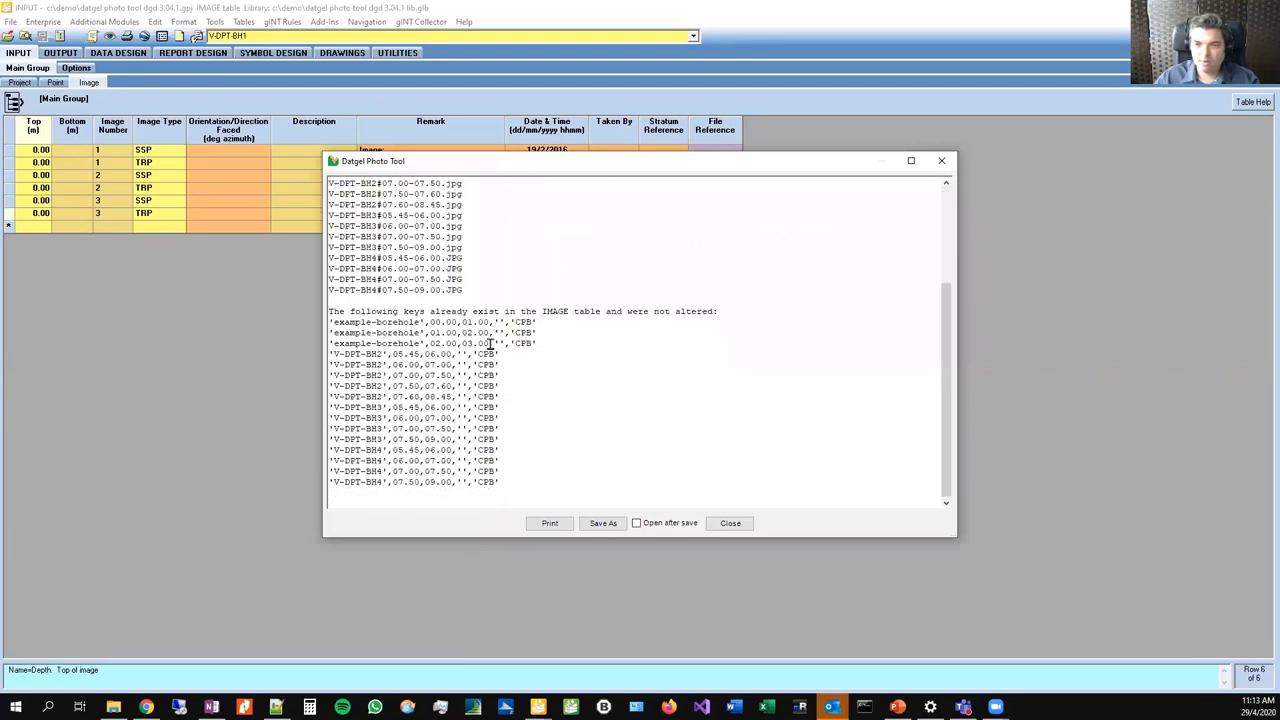
{"action": "scroll", "coordinate": [491, 345], "scroll_direction": "up", "scroll_amount": 5}
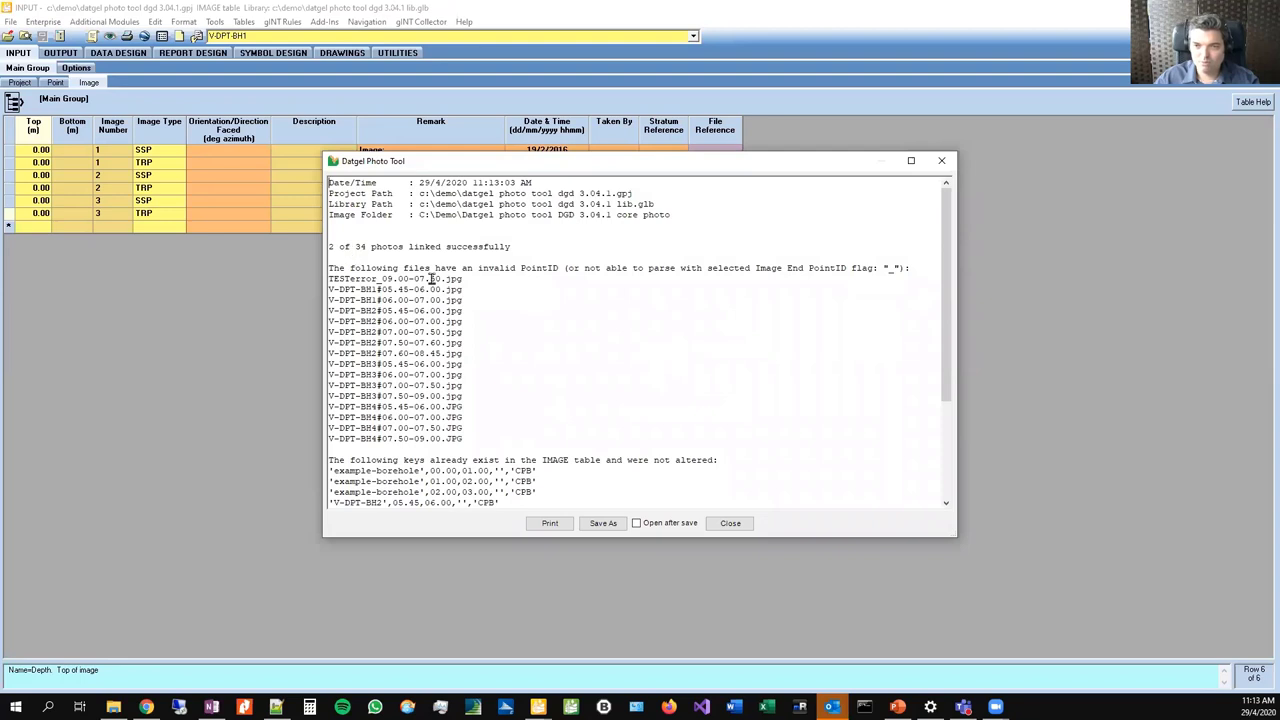
{"action": "left_click", "coordinate": [731, 524]}
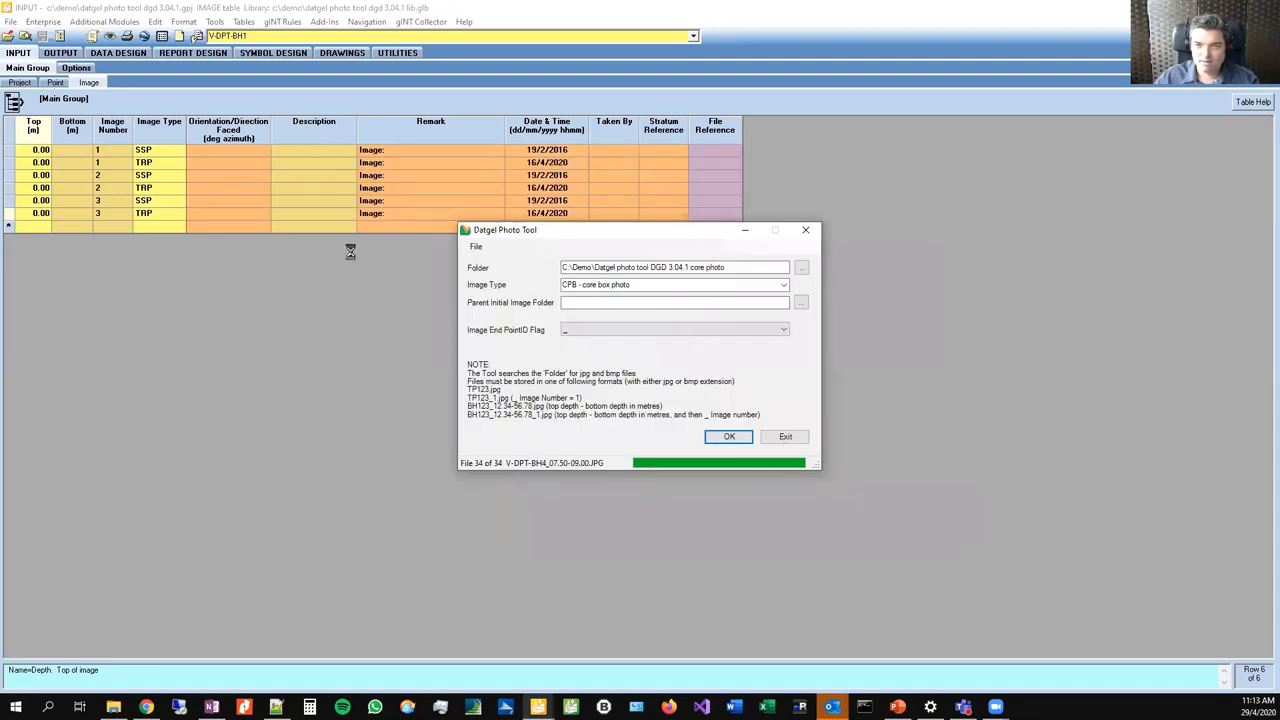
{"action": "left_click", "coordinate": [779, 435]}
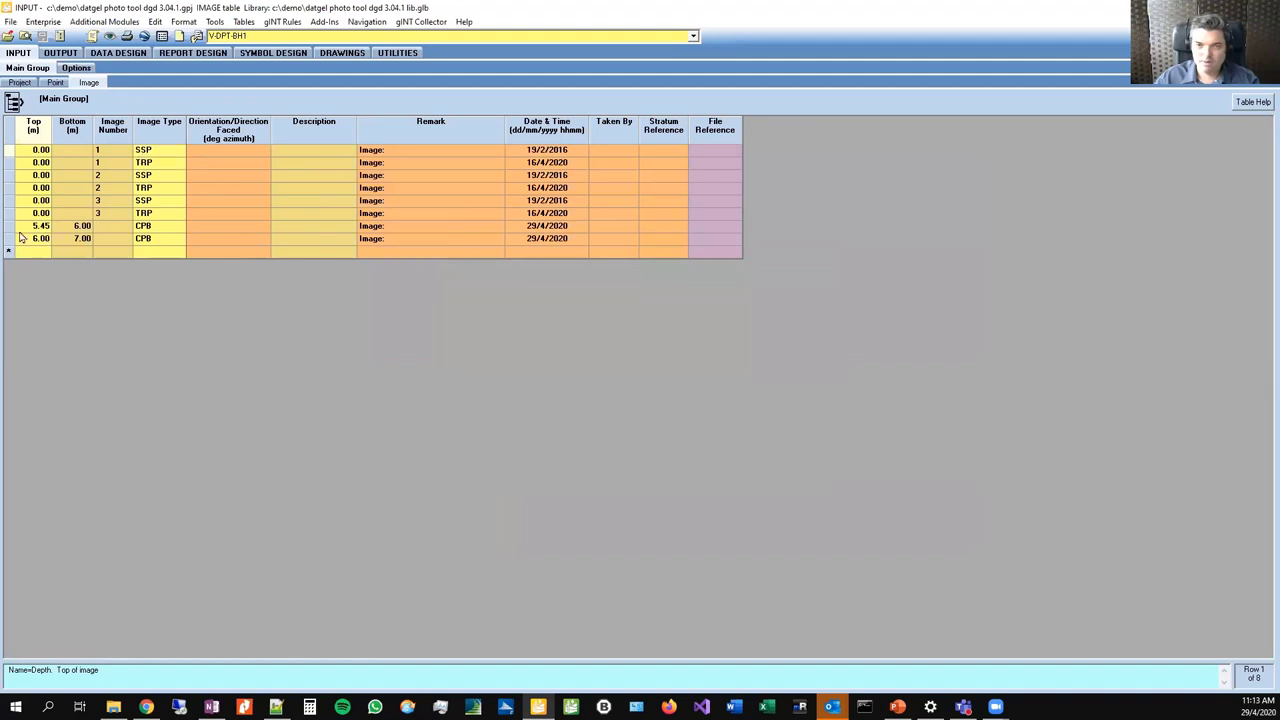
{"action": "left_click_drag", "start_coordinate": [16, 227], "coordinate": [16, 236]}
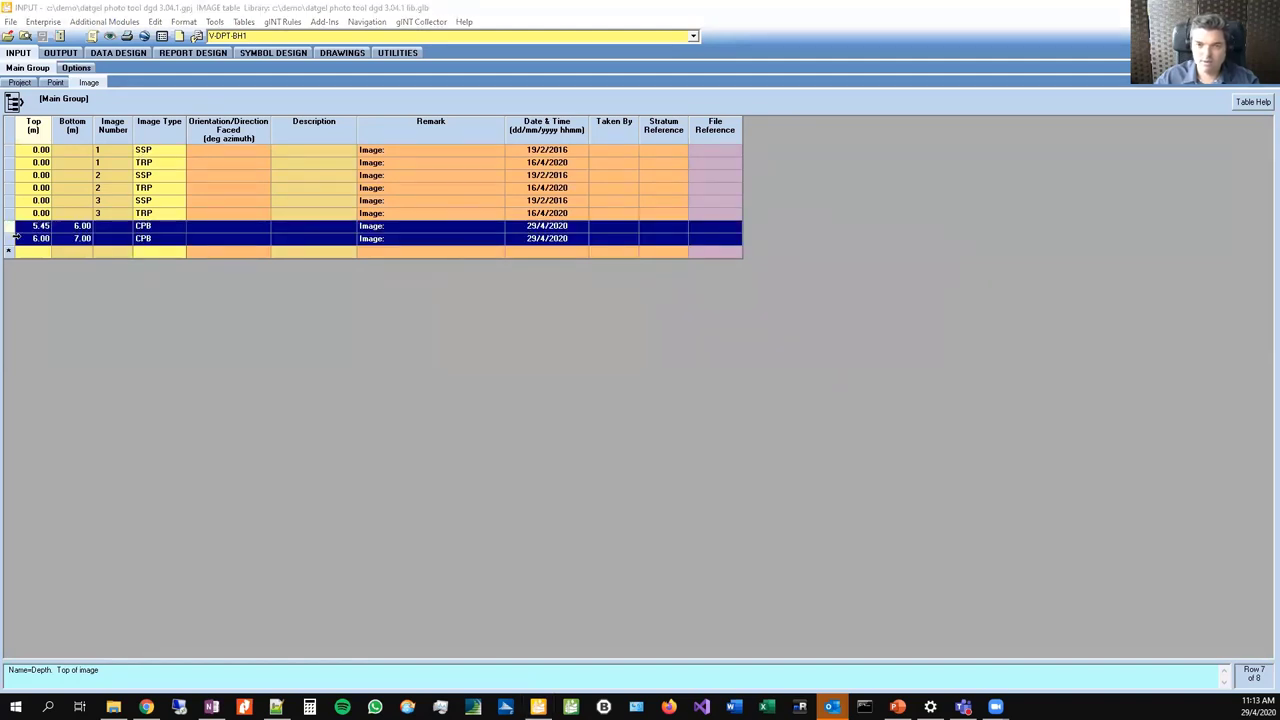
{"action": "left_click", "coordinate": [144, 227]}
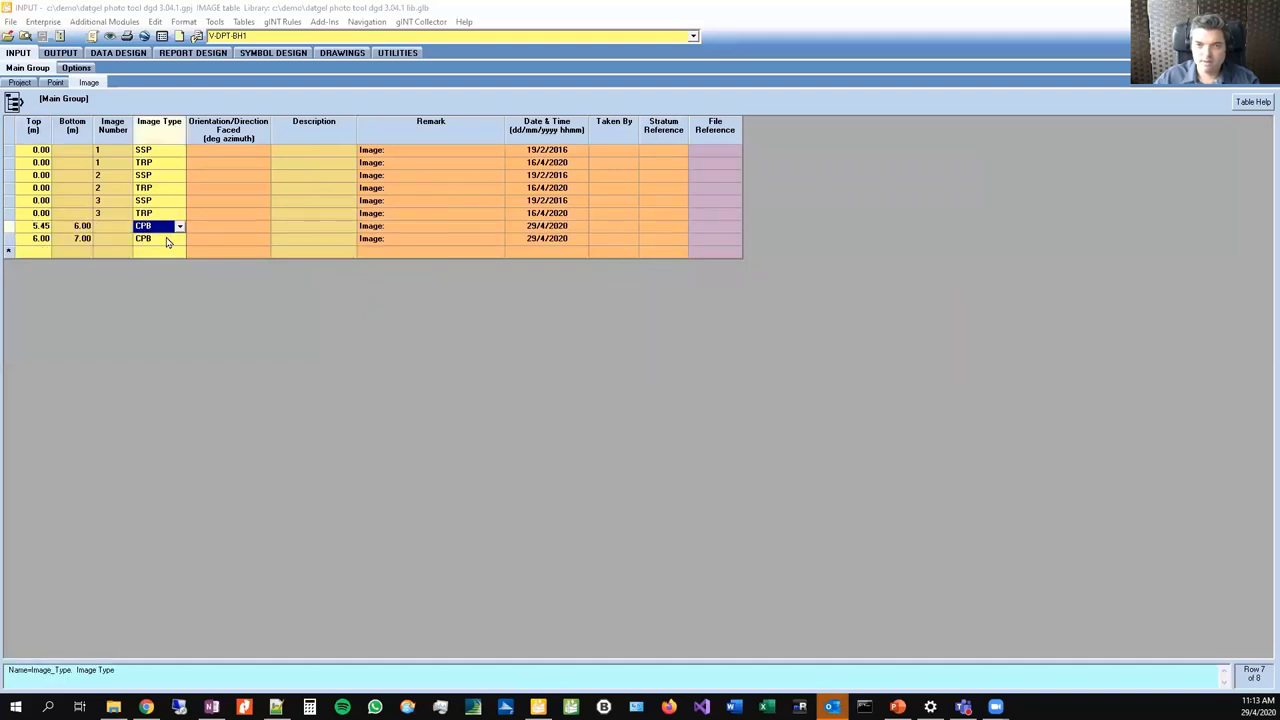
{"action": "left_click", "coordinate": [167, 240]}
{"action": "left_click", "coordinate": [160, 228]}
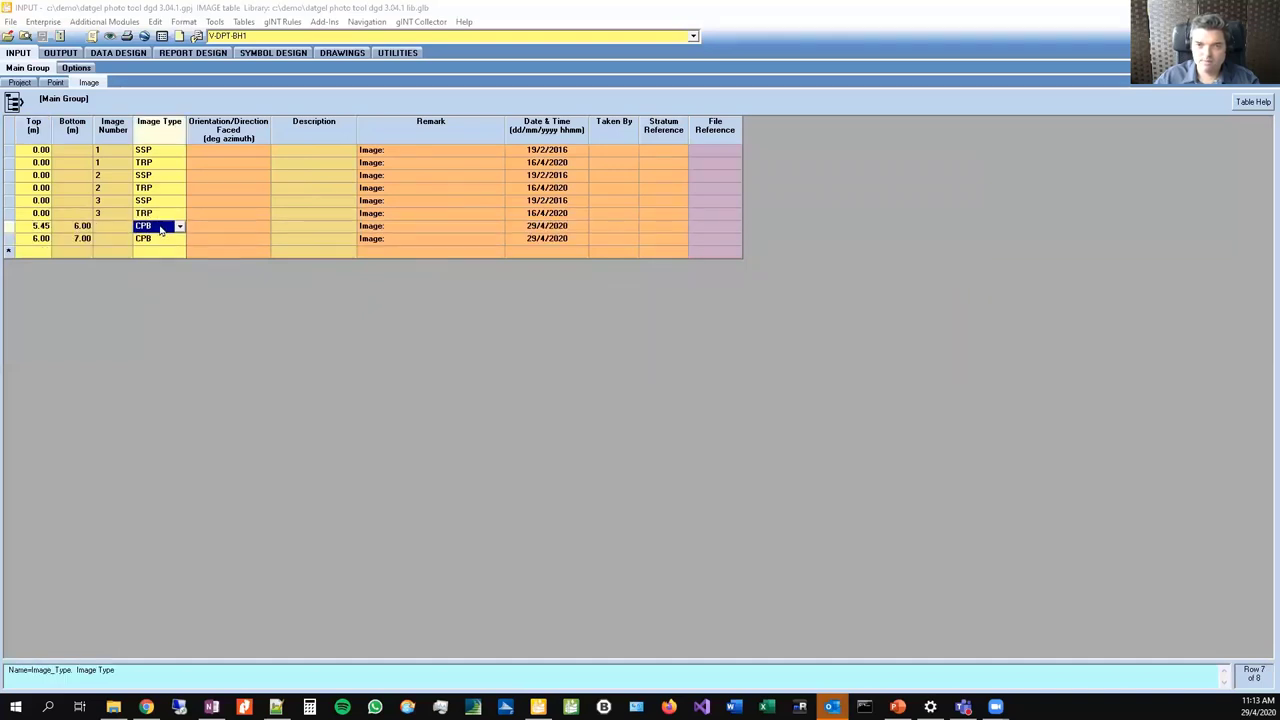
{"action": "left_click", "coordinate": [417, 232]}
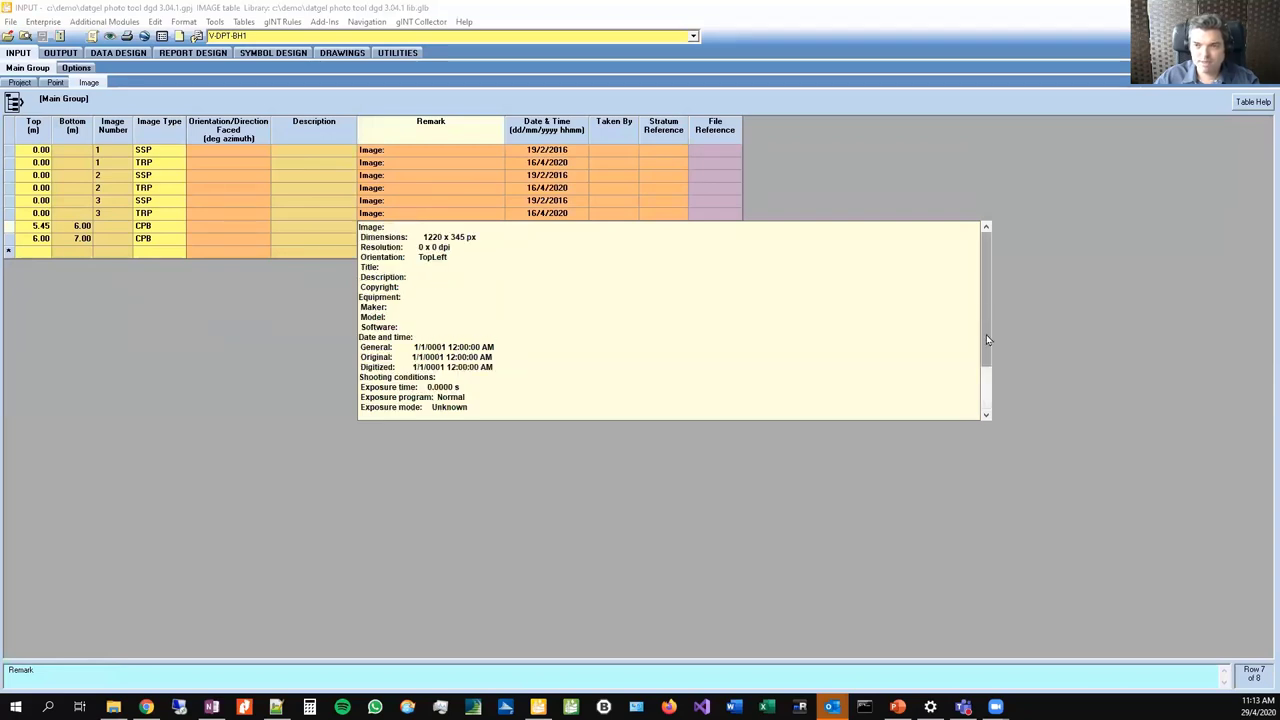
{"action": "left_click_drag", "start_coordinate": [986, 334], "coordinate": [985, 282]}
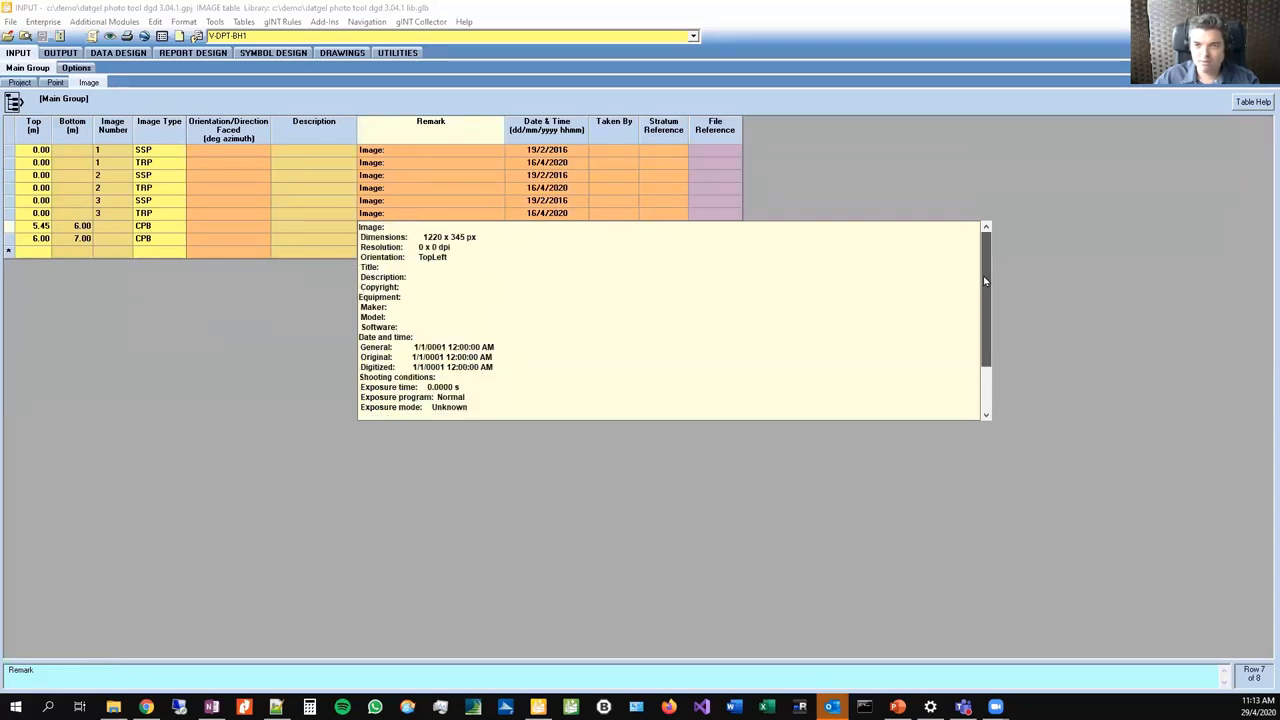
{"action": "left_click", "coordinate": [420, 190]}
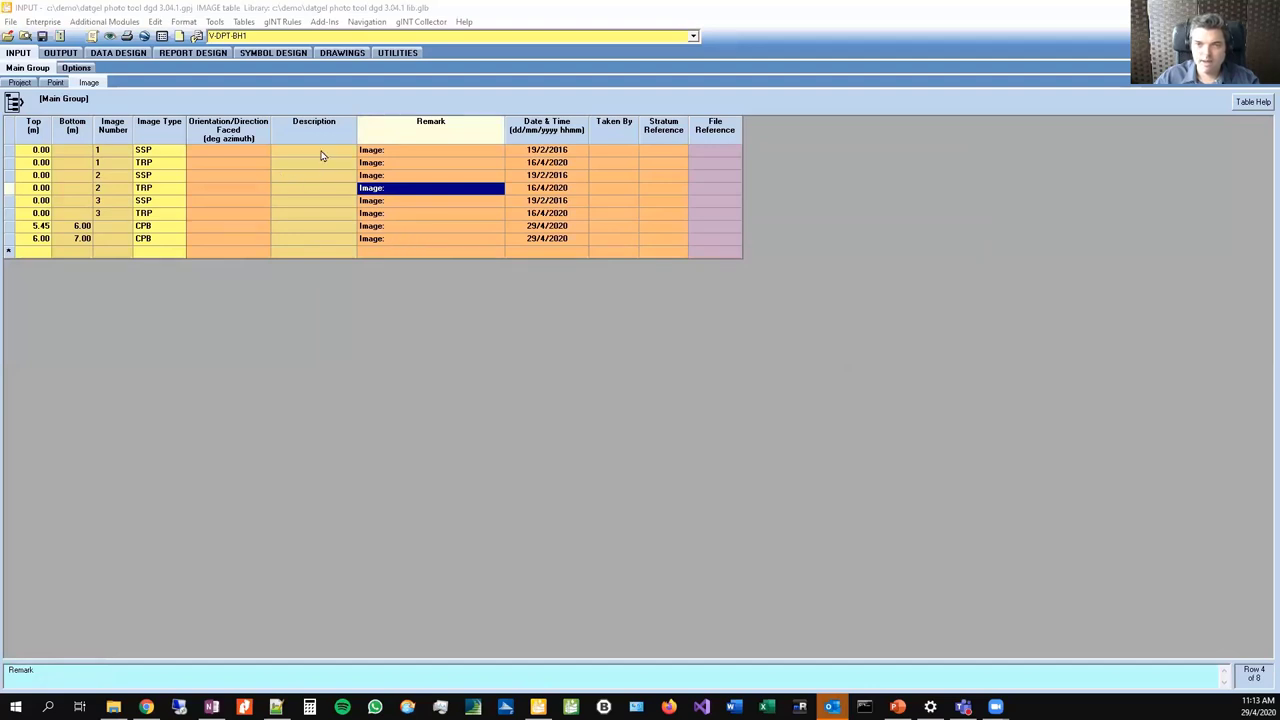
{"action": "left_click", "coordinate": [326, 240]}
{"action": "left_click", "coordinate": [334, 228]}
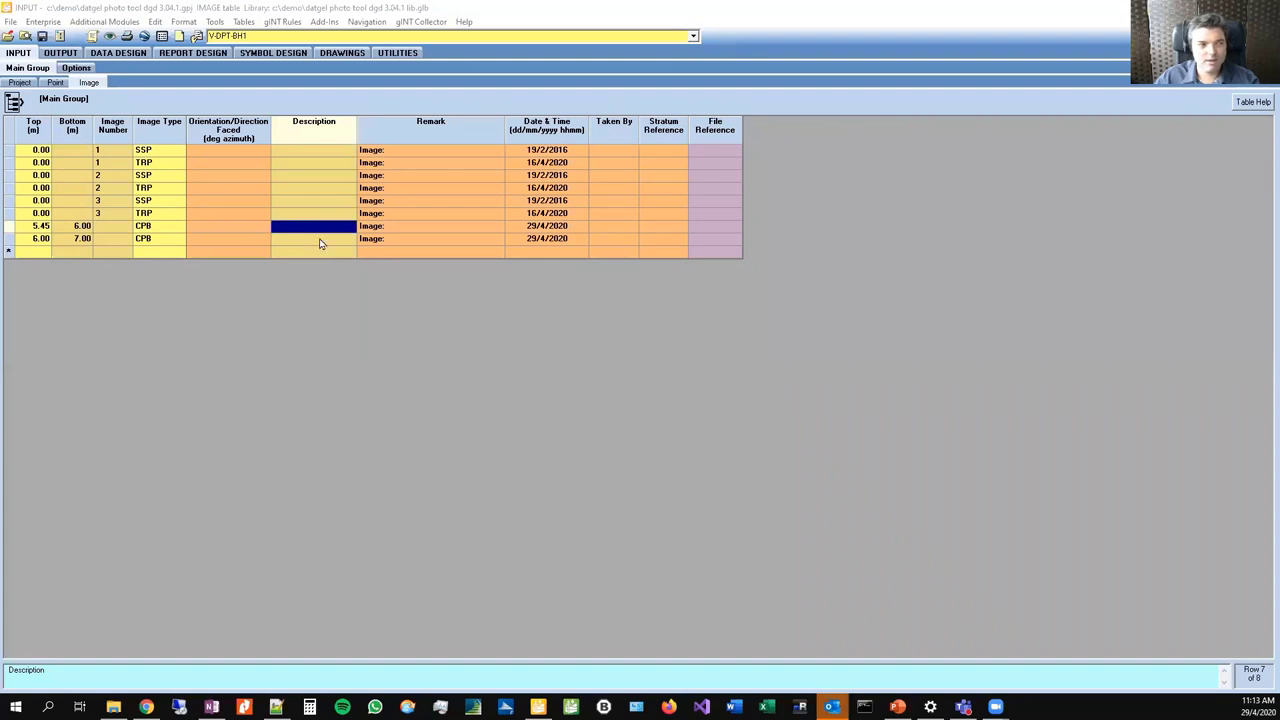
{"action": "left_click", "coordinate": [320, 243]}
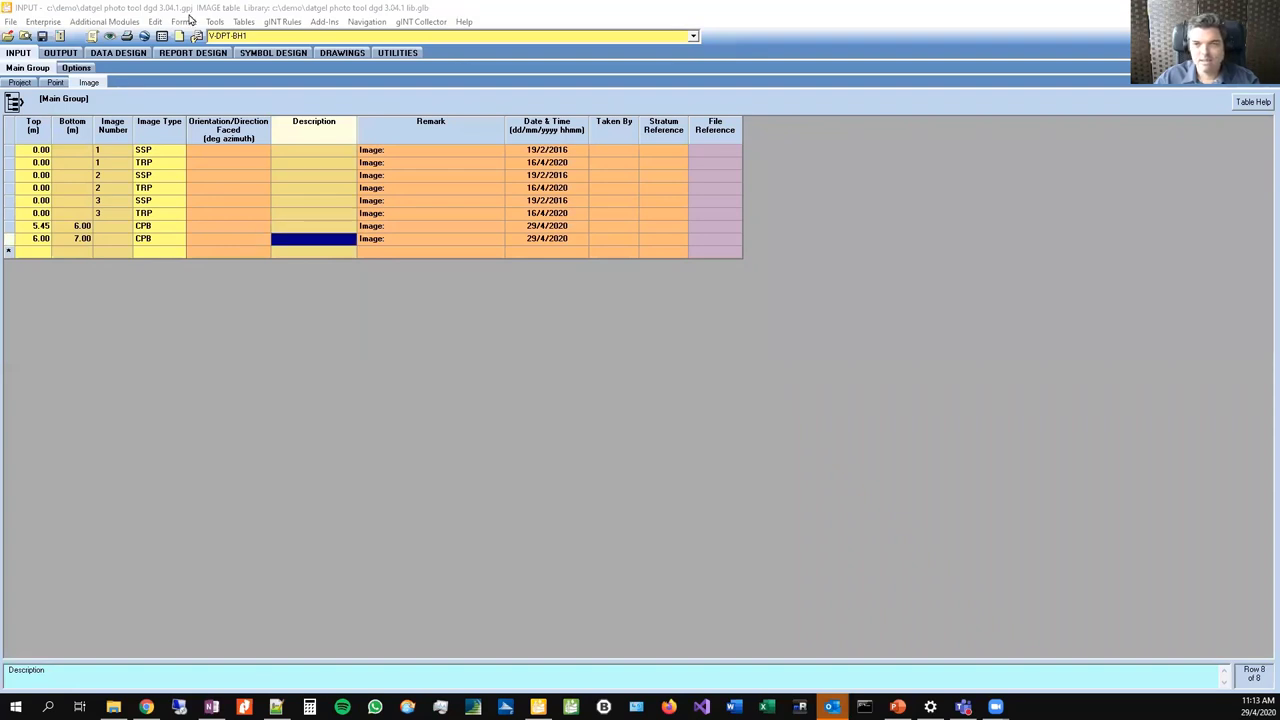
{"action": "left_click", "coordinate": [266, 36]}
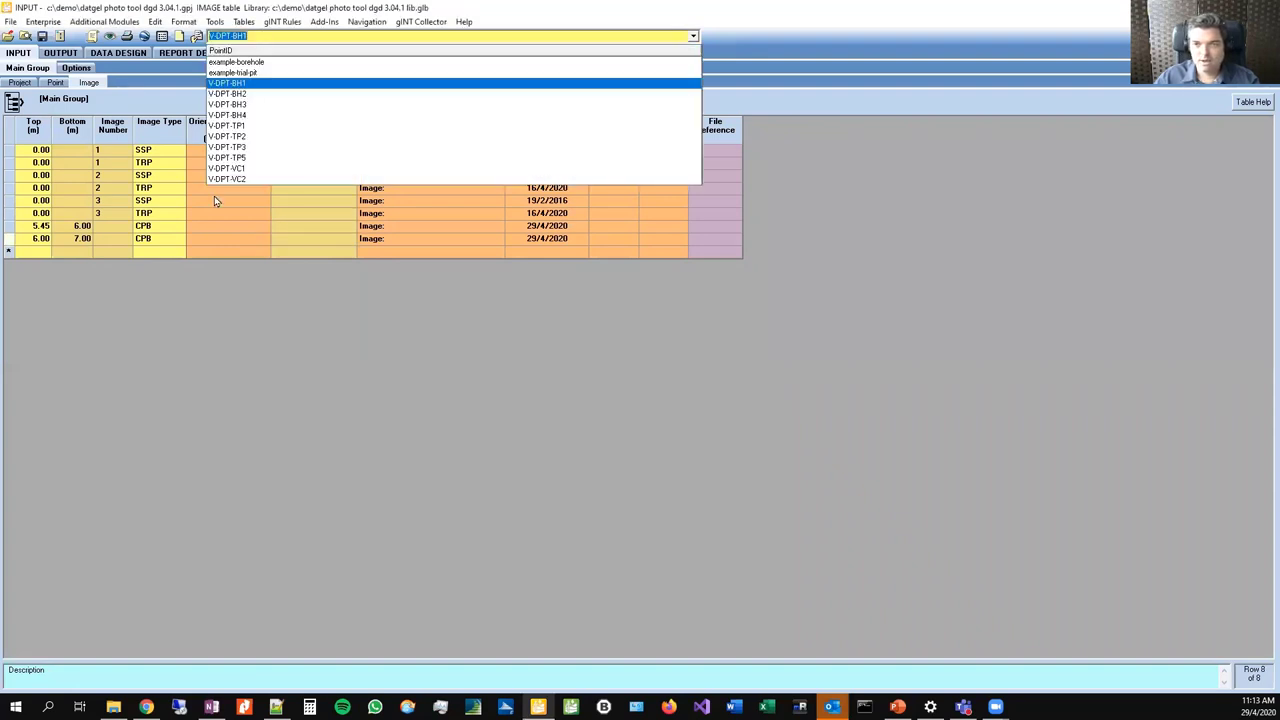
{"action": "left_click", "coordinate": [249, 137]}
{"action": "left_click", "coordinate": [334, 157]}
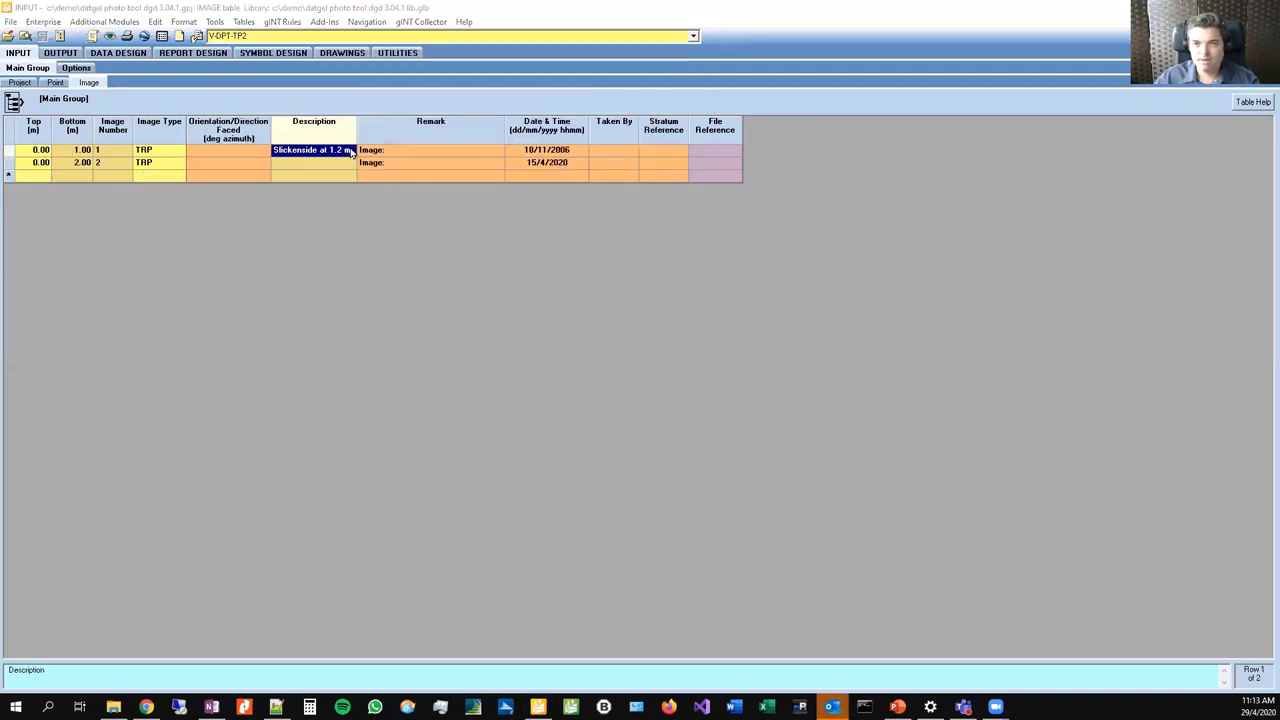
{"action": "left_click", "coordinate": [170, 150]}
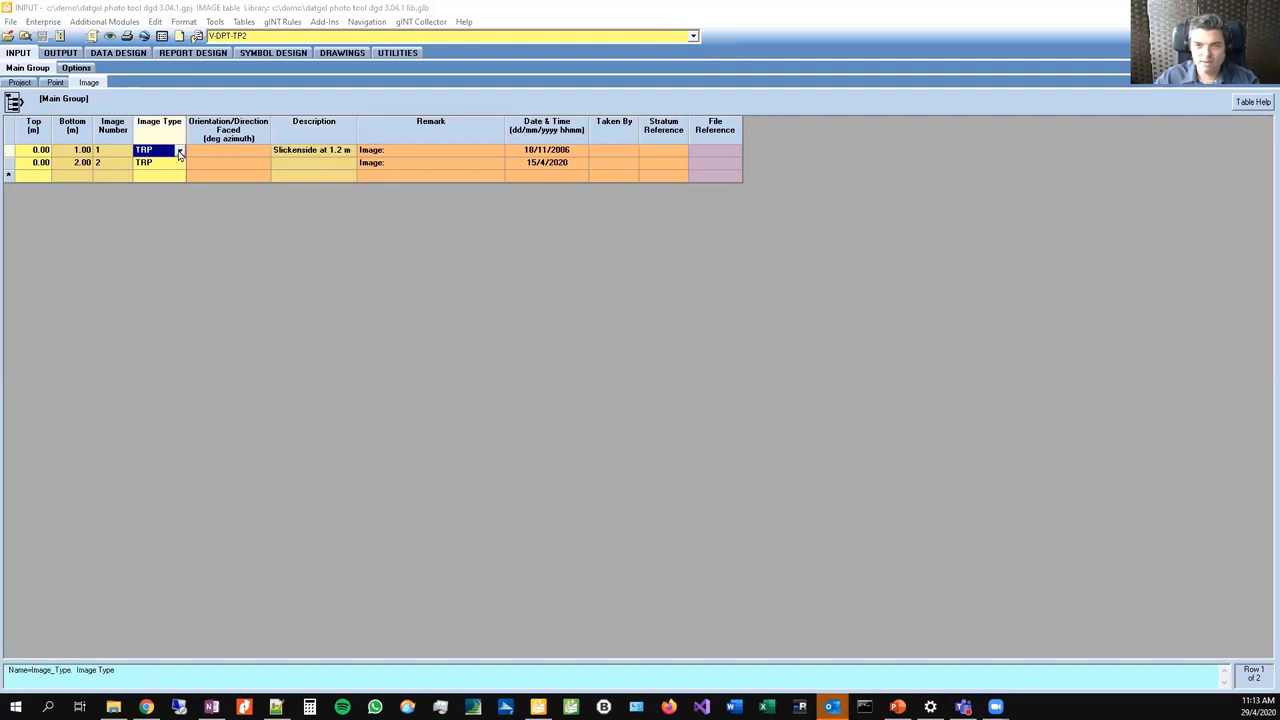
{"action": "left_click", "coordinate": [180, 151]}
{"action": "left_click", "coordinate": [197, 155]}
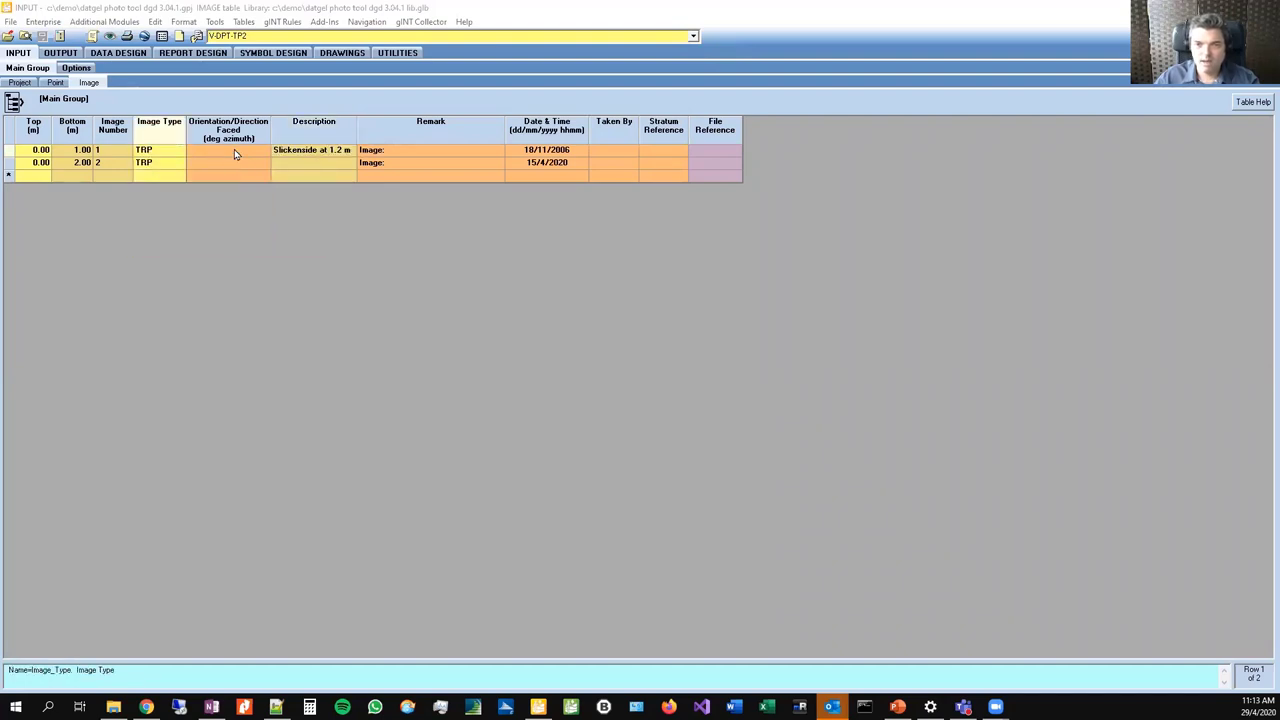
{"action": "left_click", "coordinate": [234, 149]}
{"action": "left_click", "coordinate": [318, 153]}
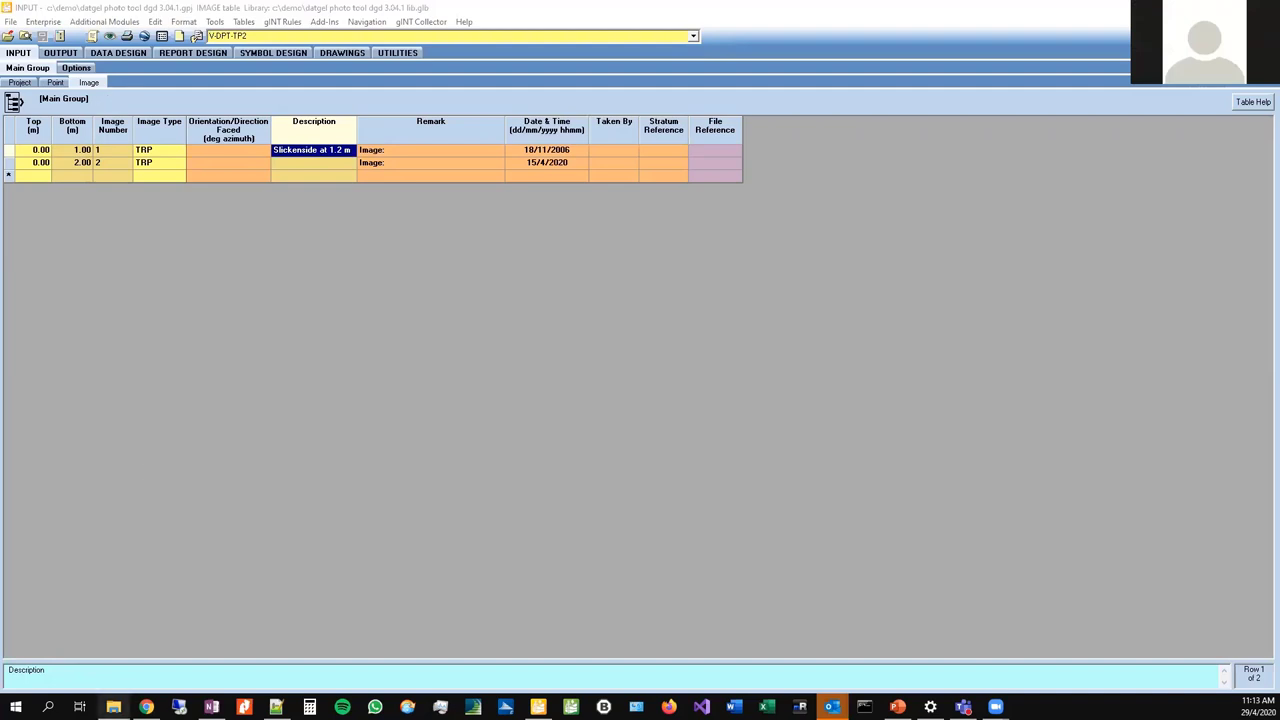
- Select the V-DPT-BH2#07.50-07.60 photo in the DGD 3.04.1 core photo folder, then go to gINT's OUTPUT view
{"action": "left_click", "coordinate": [113, 707]}
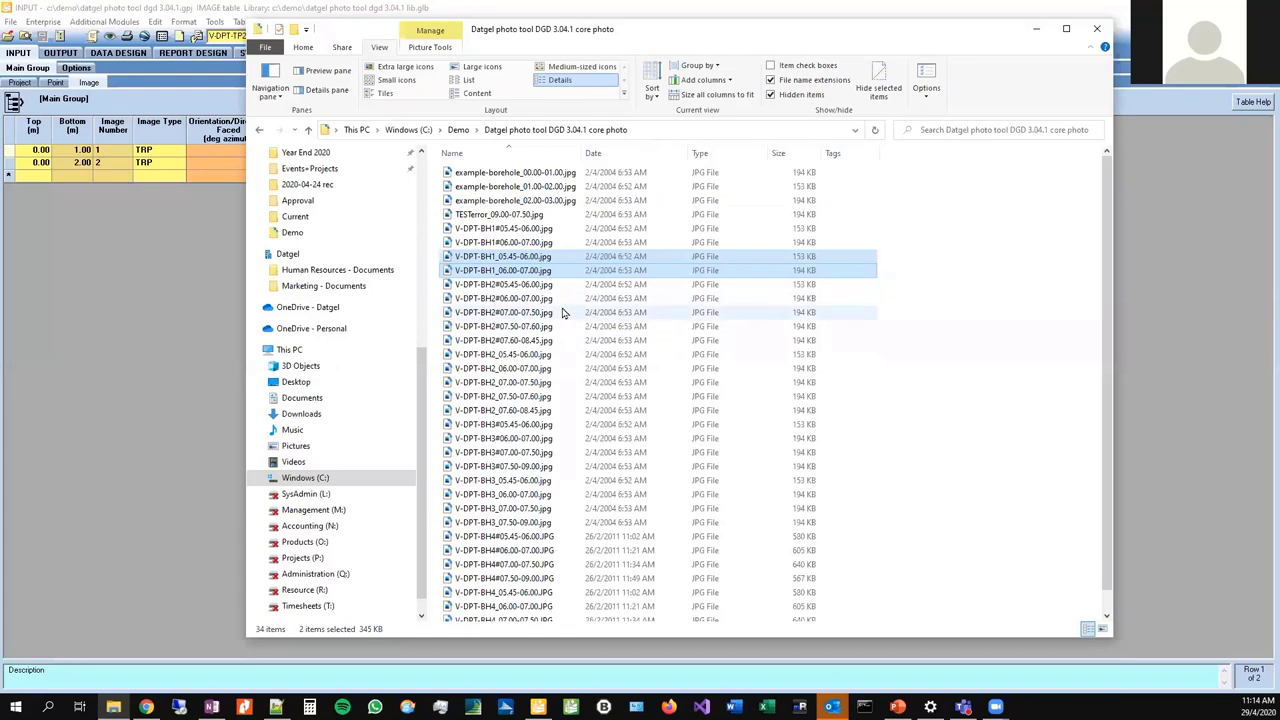
{"action": "left_click", "coordinate": [491, 327]}
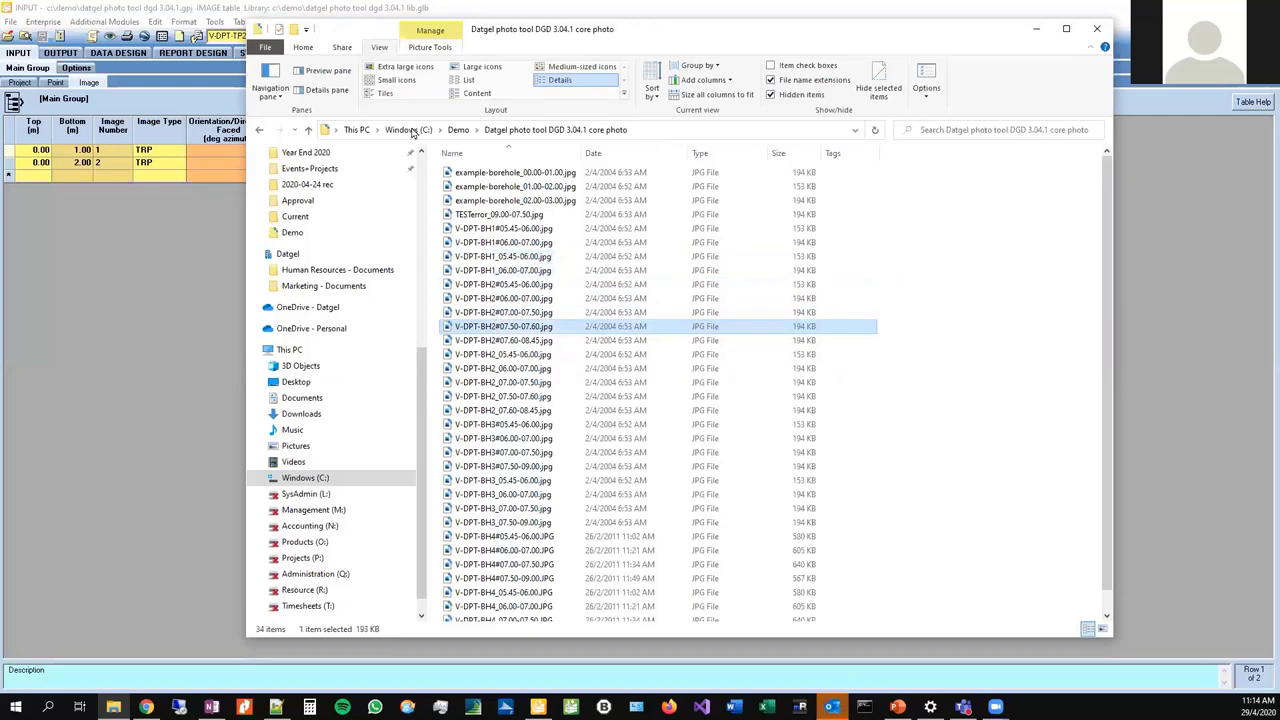
{"action": "left_click", "coordinate": [419, 171]}
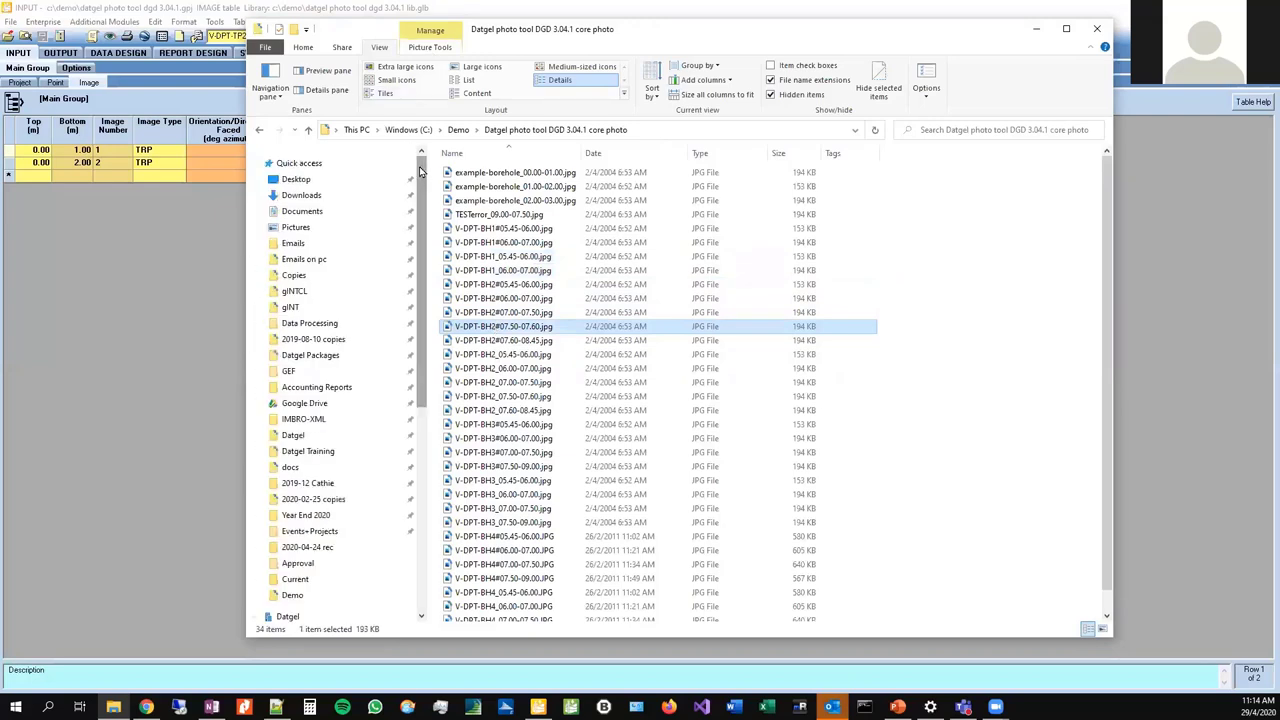
{"action": "left_click", "coordinate": [60, 53]}
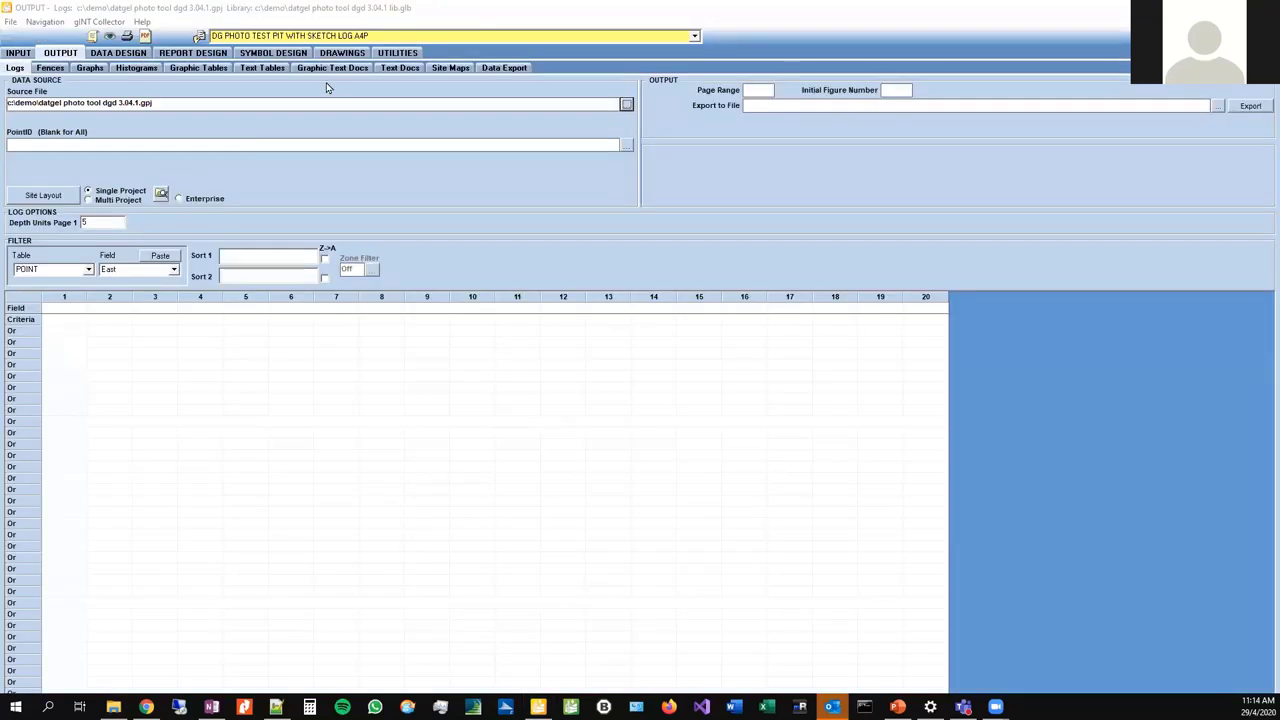
- Choose the DG PHOTO TEST PIT WITH SKETCH LOG A4P report for point V-DPT-TP2
{"action": "left_click", "coordinate": [405, 36]}
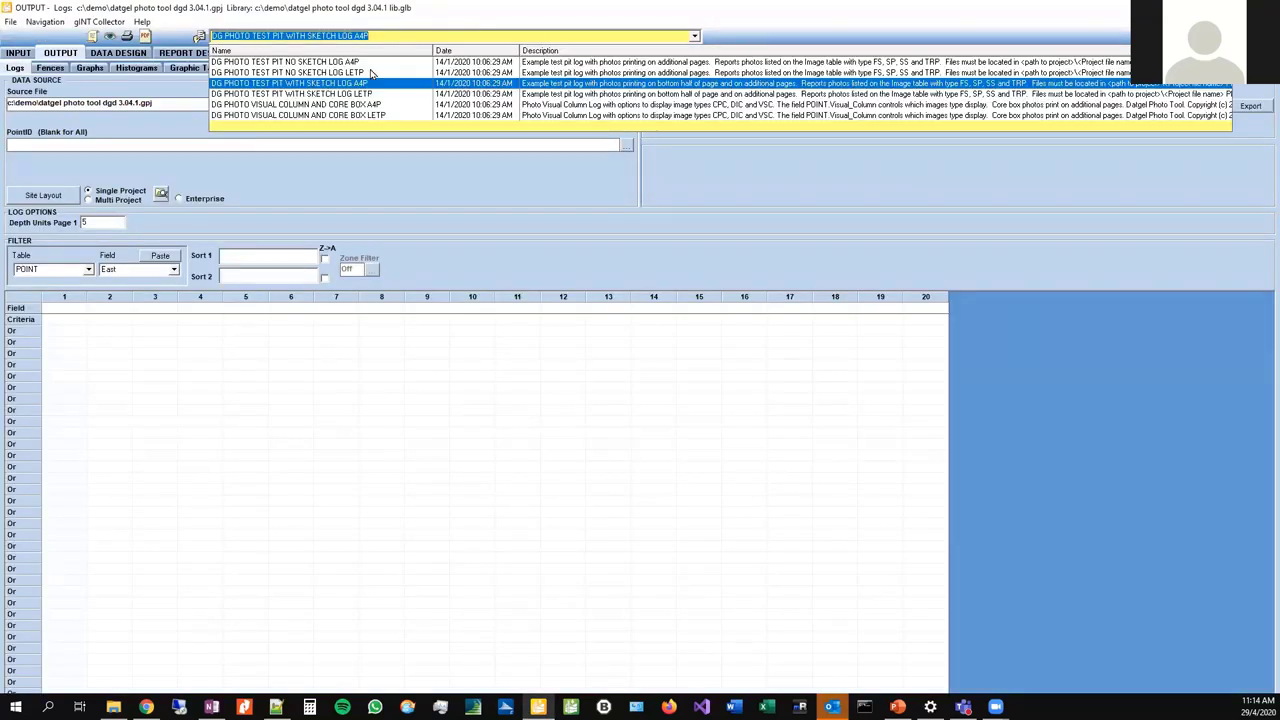
{"action": "left_click", "coordinate": [626, 145]}
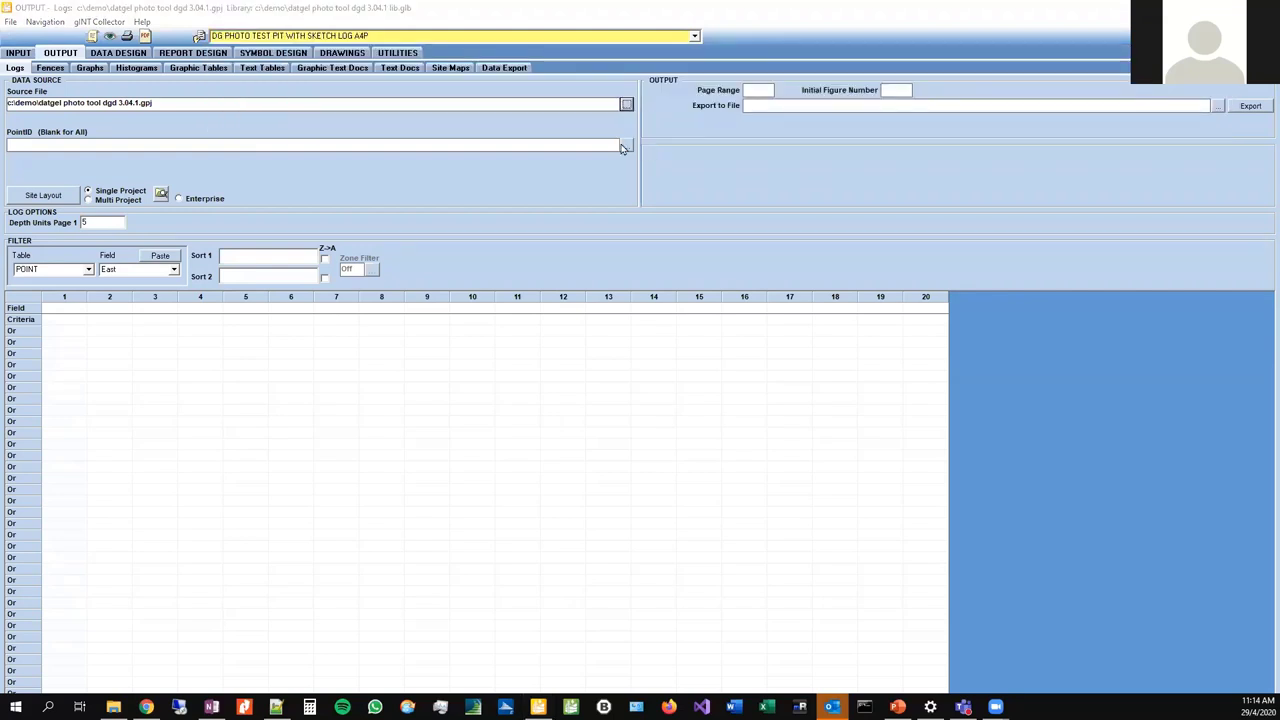
{"action": "left_click", "coordinate": [626, 145]}
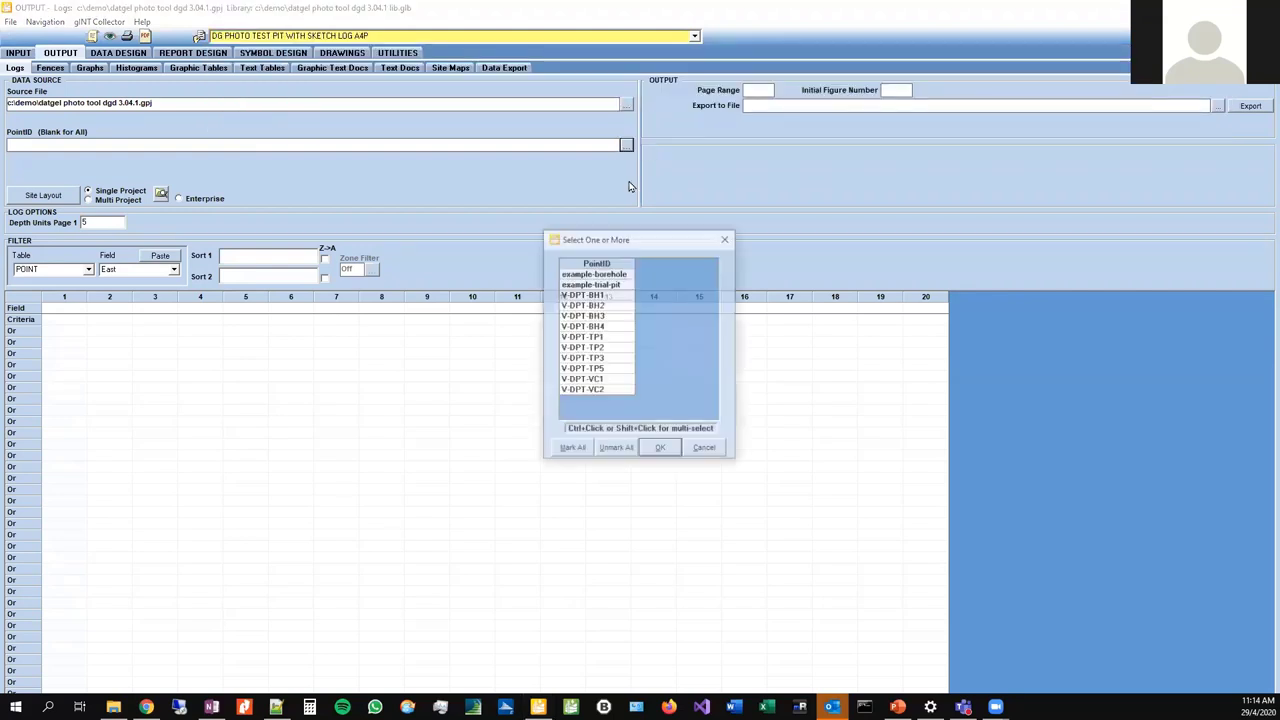
{"action": "double_click", "coordinate": [590, 347]}
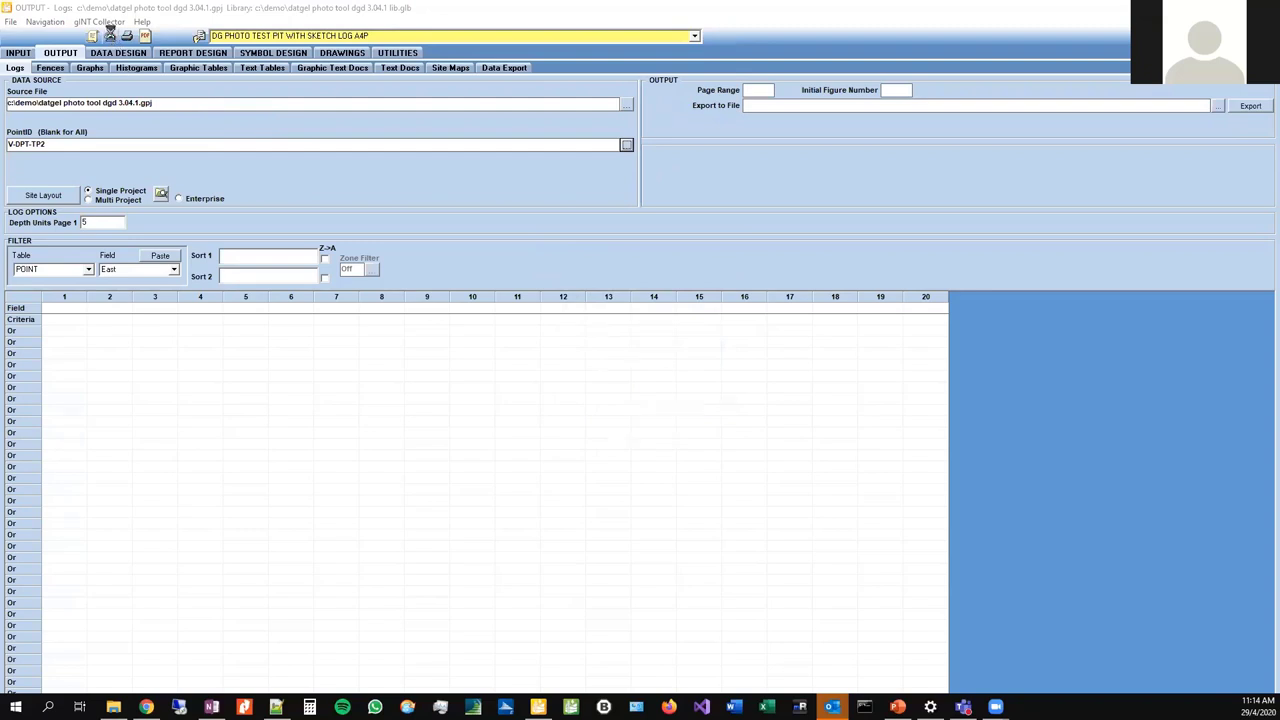
{"action": "left_click", "coordinate": [110, 36]}
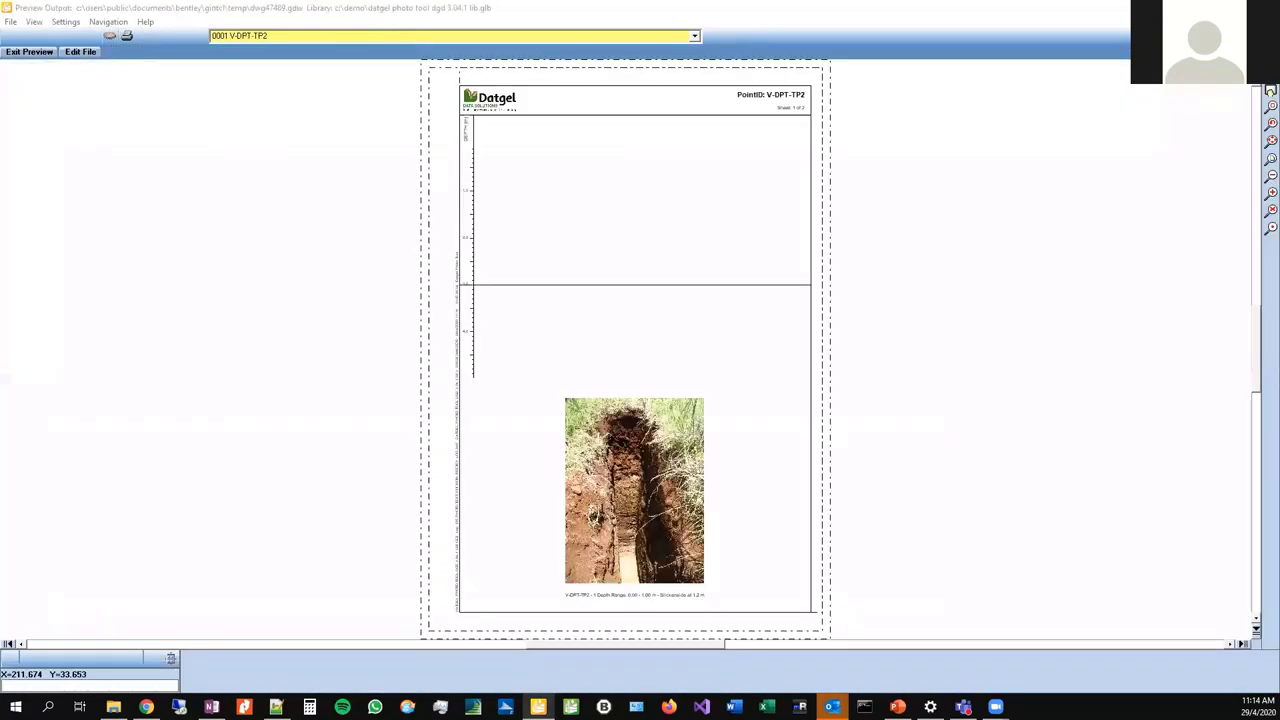
{"action": "left_click", "coordinate": [1264, 228]}
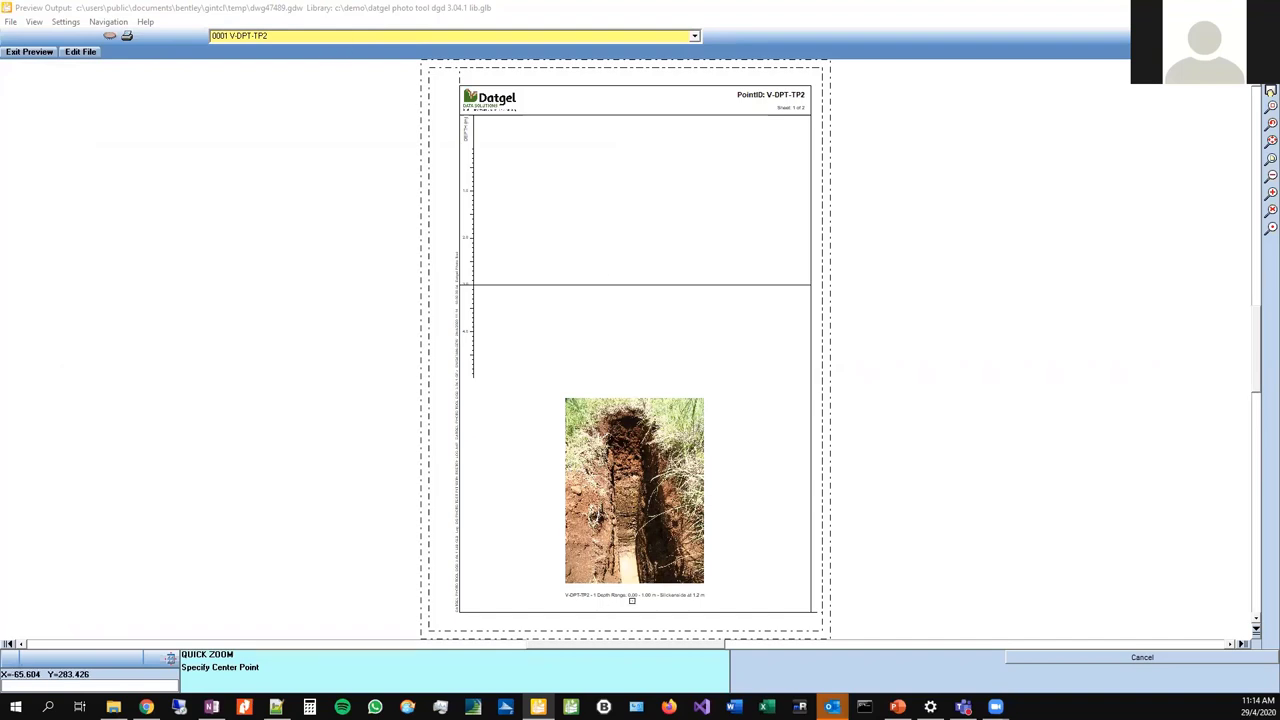
{"action": "left_click", "coordinate": [632, 600]}
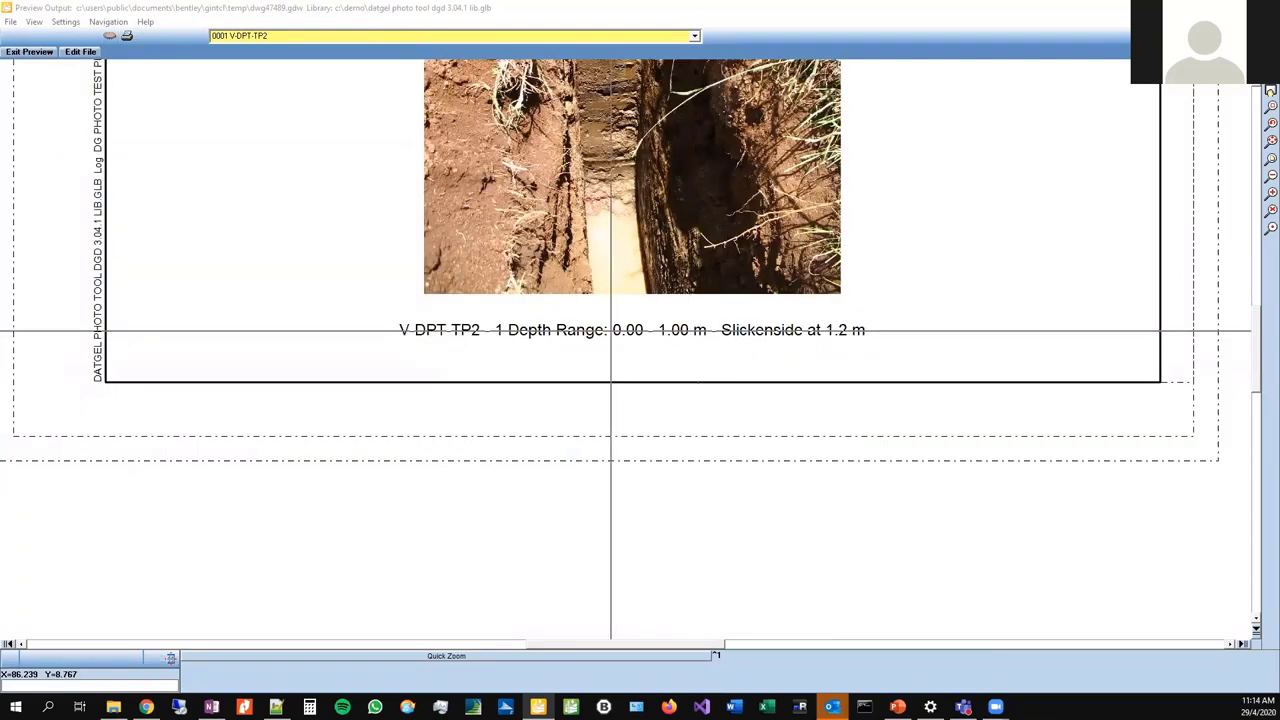
{"action": "left_click", "coordinate": [1268, 142]}
{"action": "left_click", "coordinate": [433, 35]}
{"action": "left_click", "coordinate": [519, 74]}
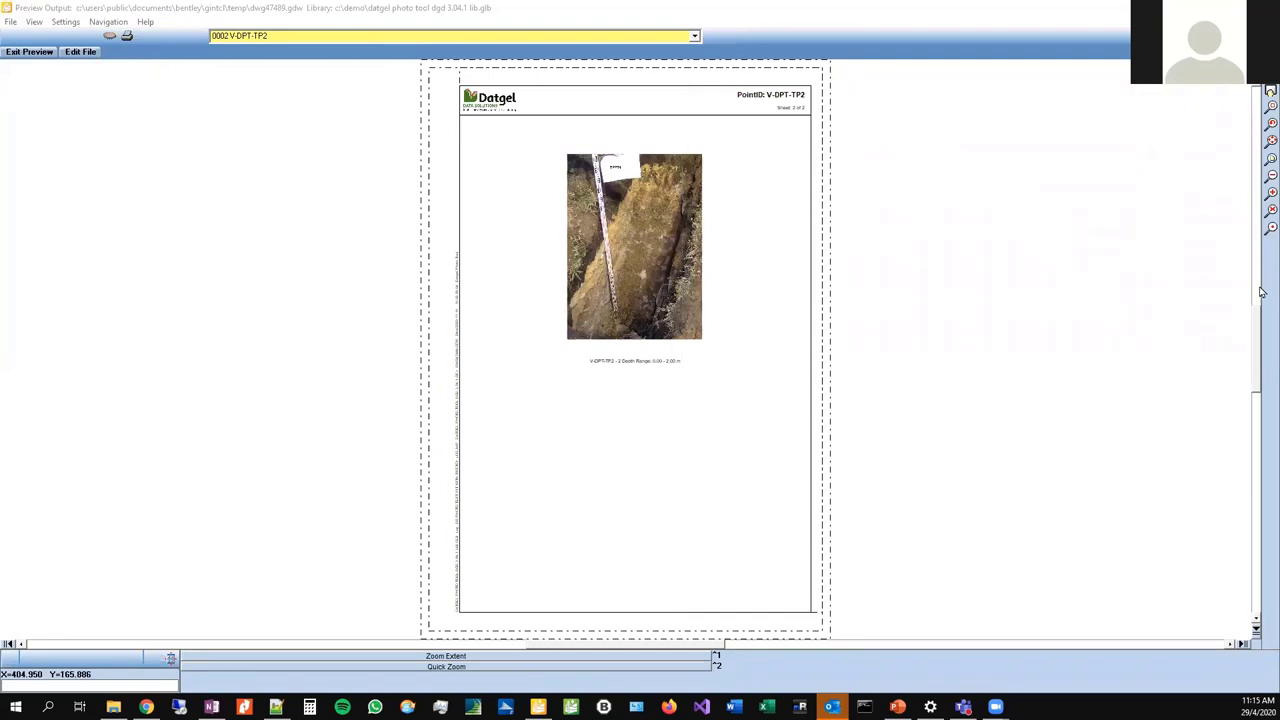
{"action": "left_click", "coordinate": [1270, 228]}
{"action": "left_click", "coordinate": [660, 343]}
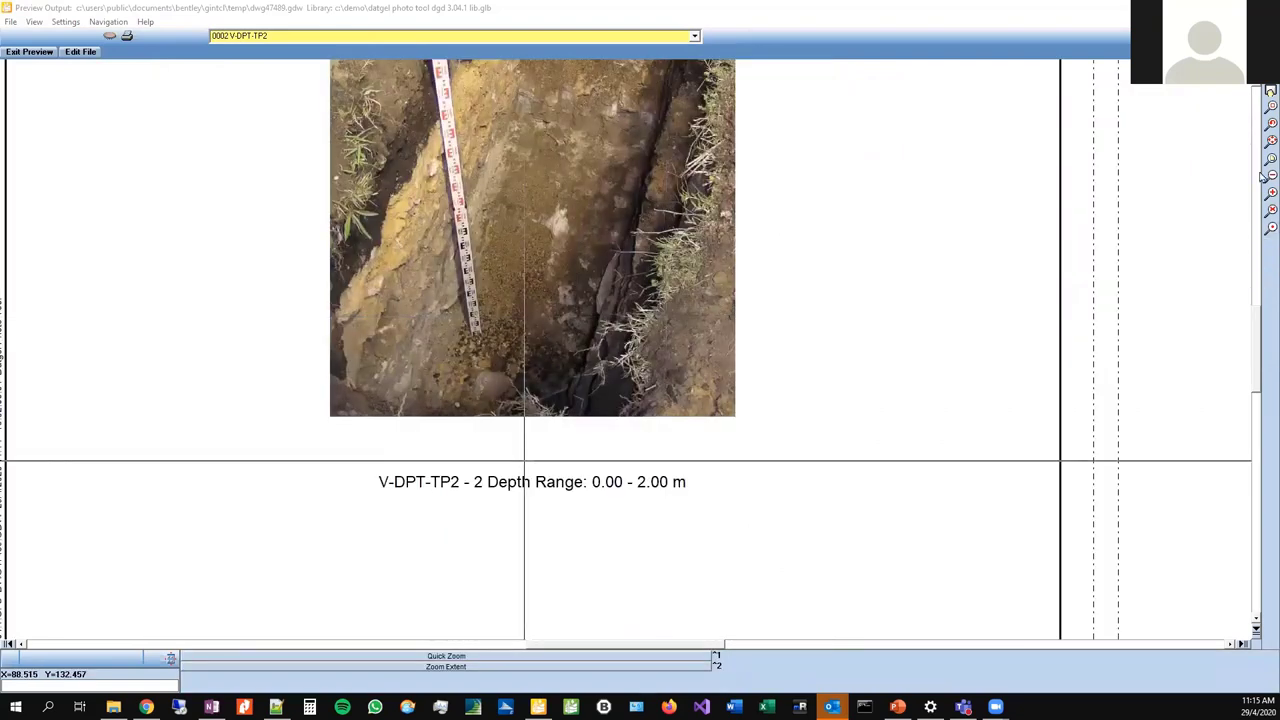
{"action": "left_click", "coordinate": [1271, 141]}
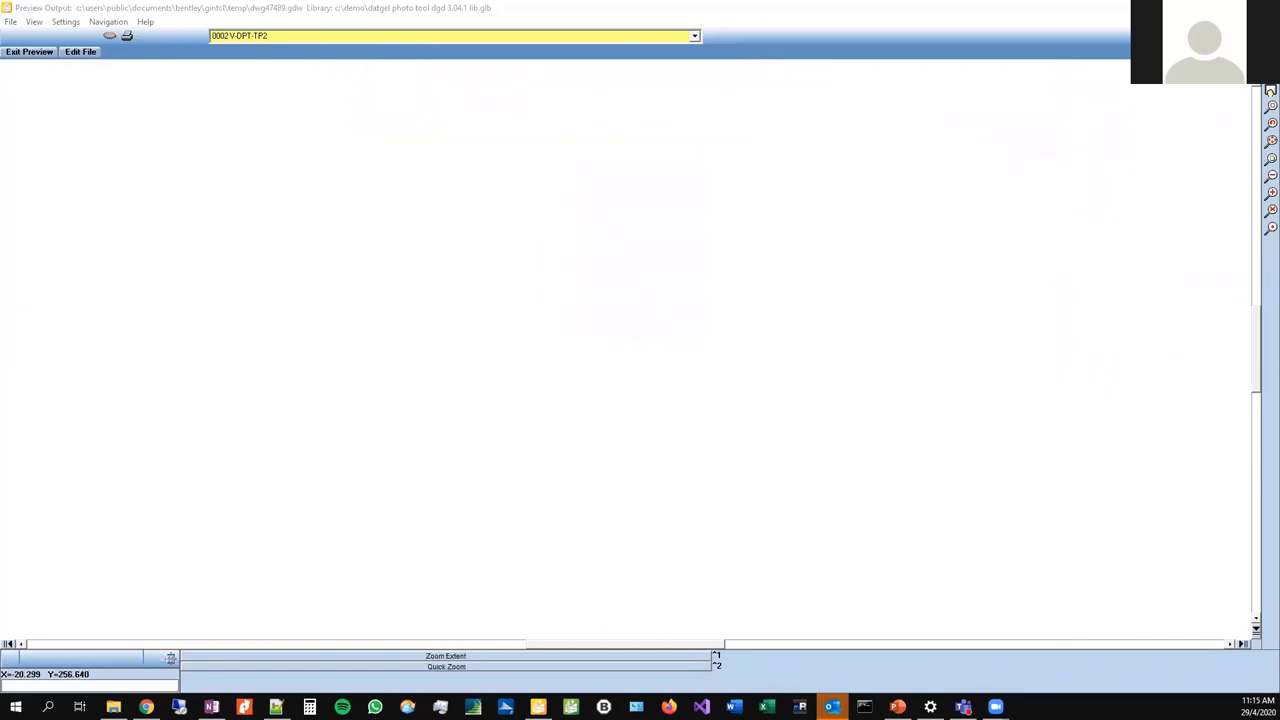
{"action": "left_click", "coordinate": [34, 52]}
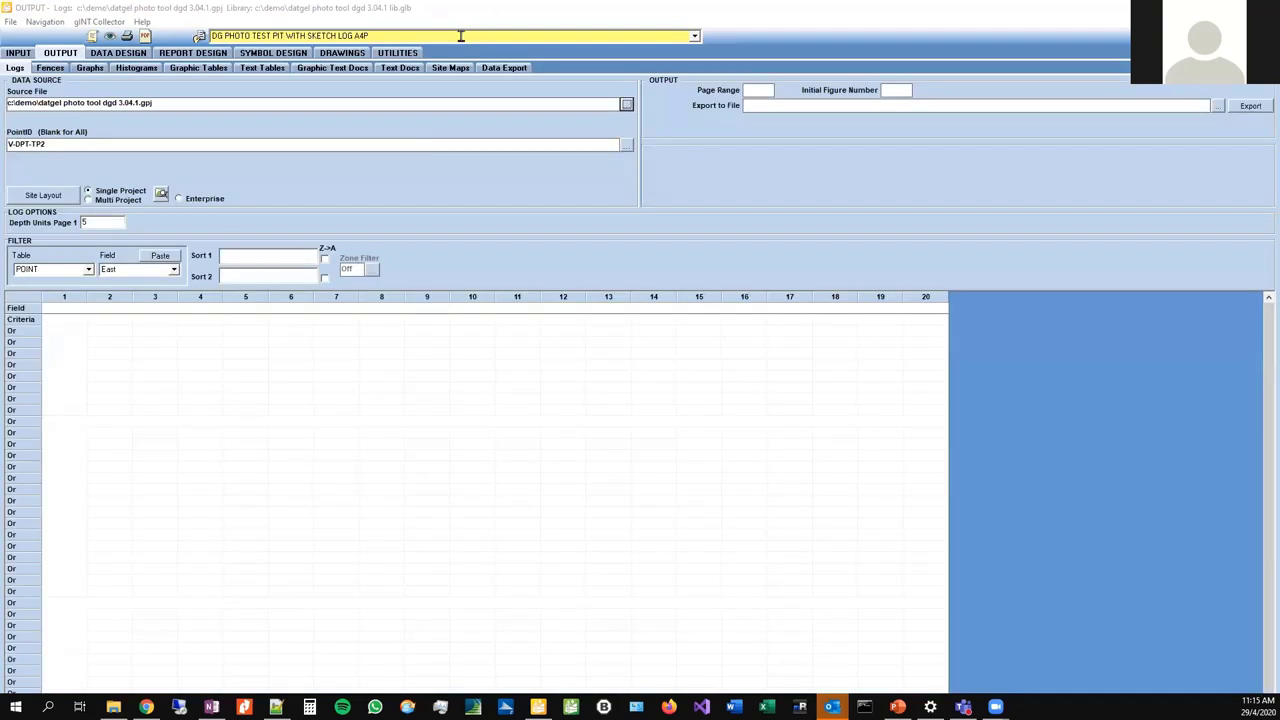
- Switch the log report to DG PHOTO VISUAL COLUMN AND CORE BOX A4P and open the PointID list
{"action": "left_click", "coordinate": [461, 36]}
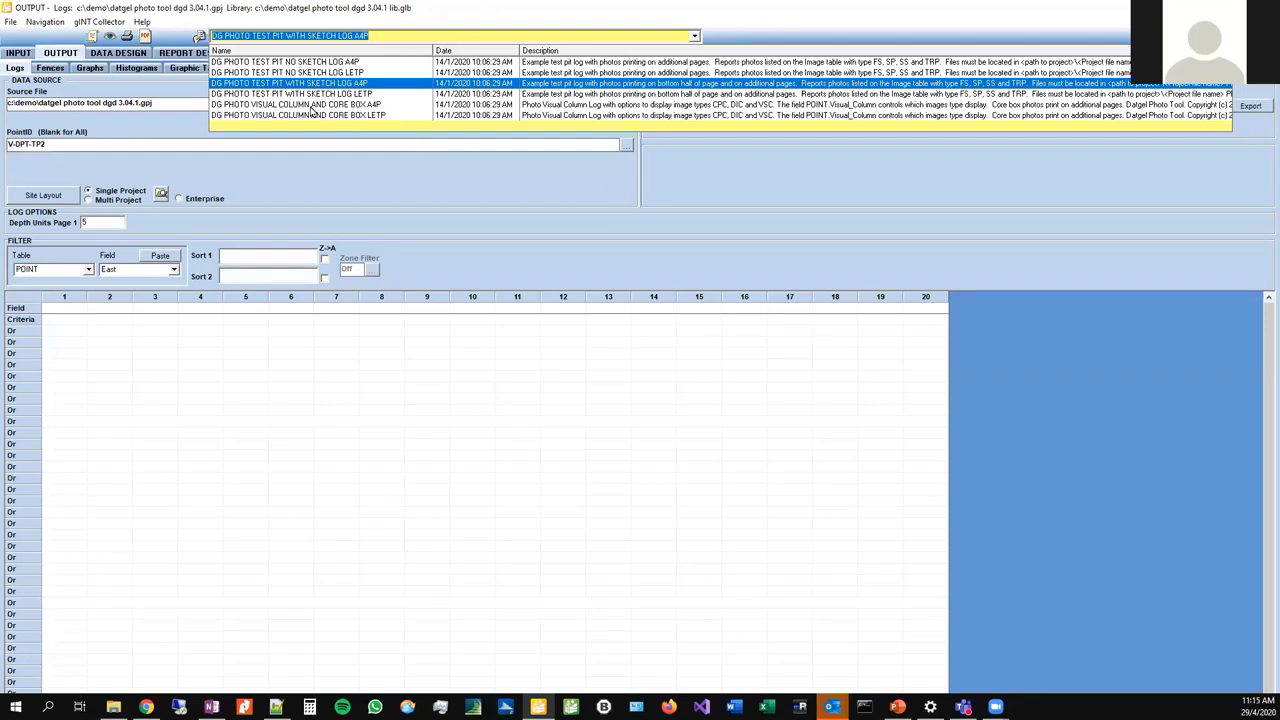
{"action": "left_click", "coordinate": [313, 105]}
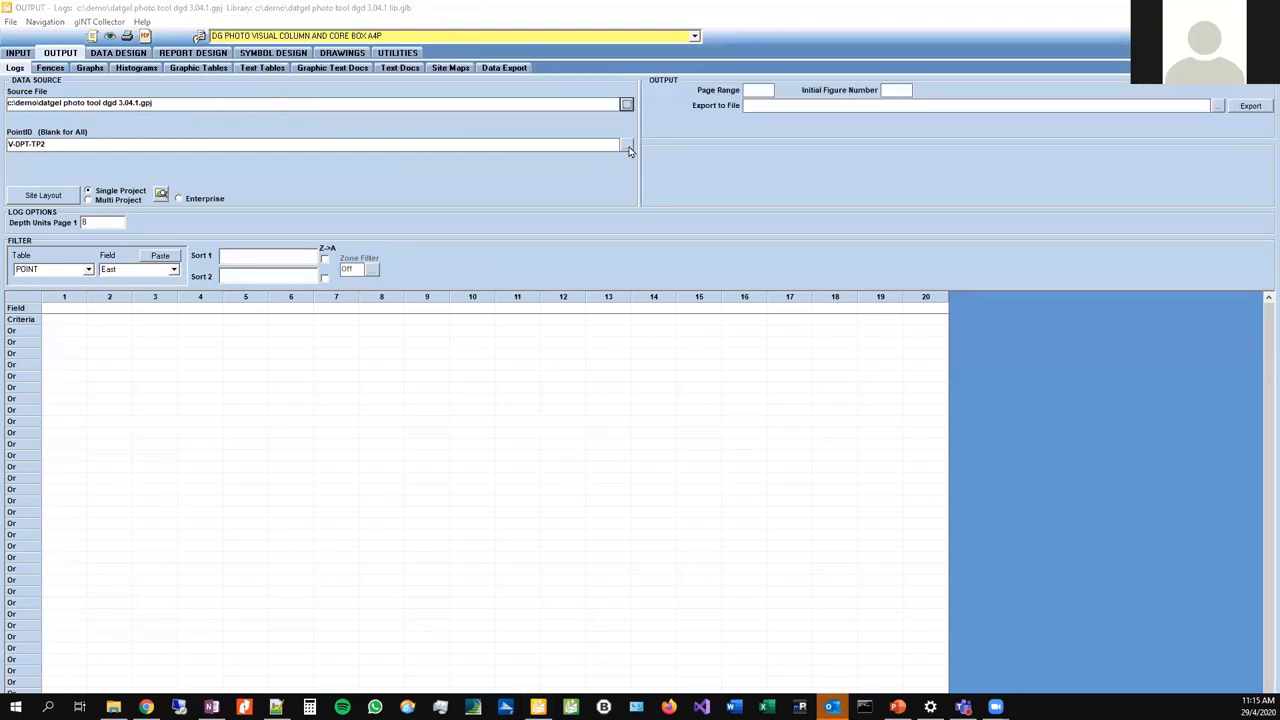
{"action": "left_click", "coordinate": [627, 146]}
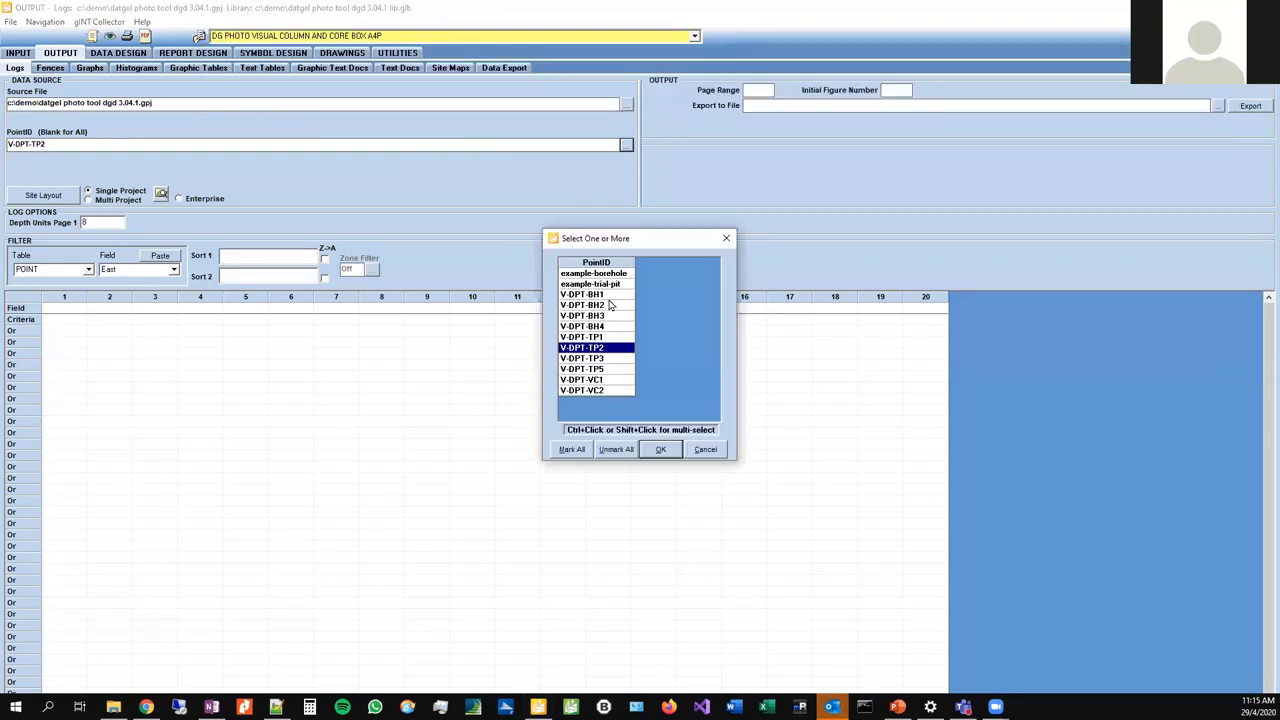
- View the four V-DPT-BH2 JPGs in the visual column folder, then choose V-DPT-TP2 in gINT
{"action": "left_click", "coordinate": [113, 706]}
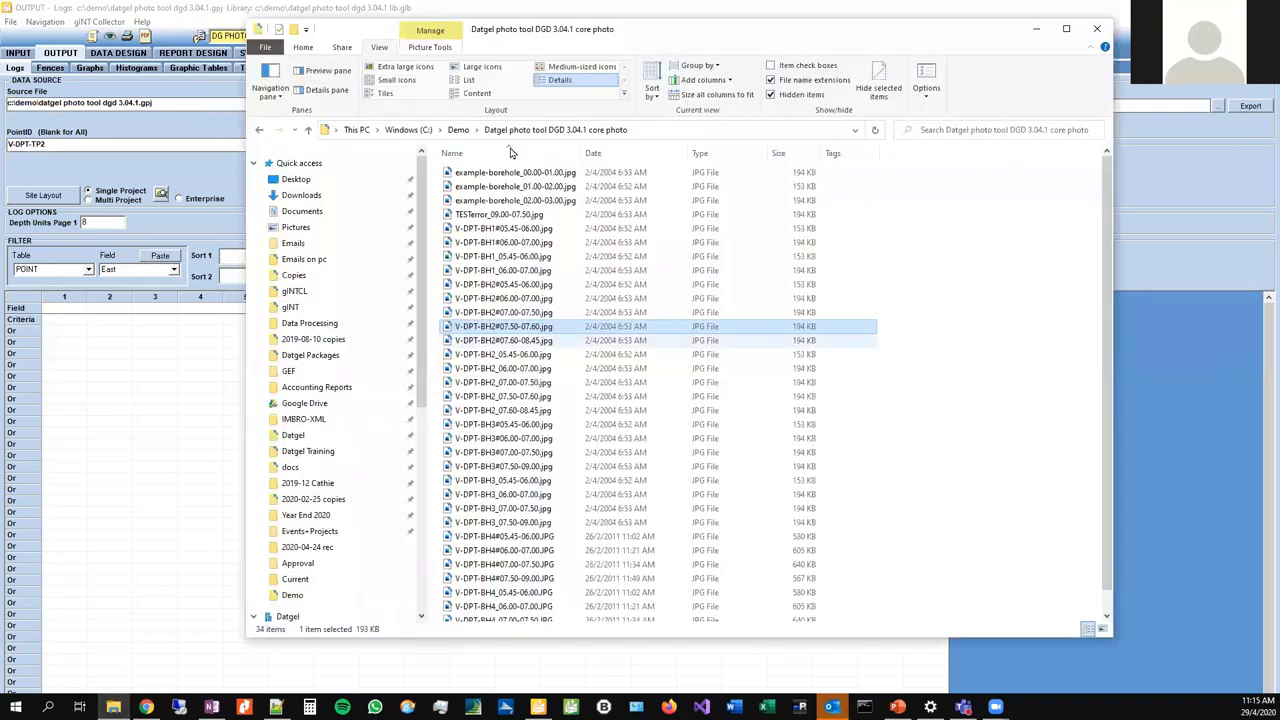
{"action": "left_click", "coordinate": [458, 129]}
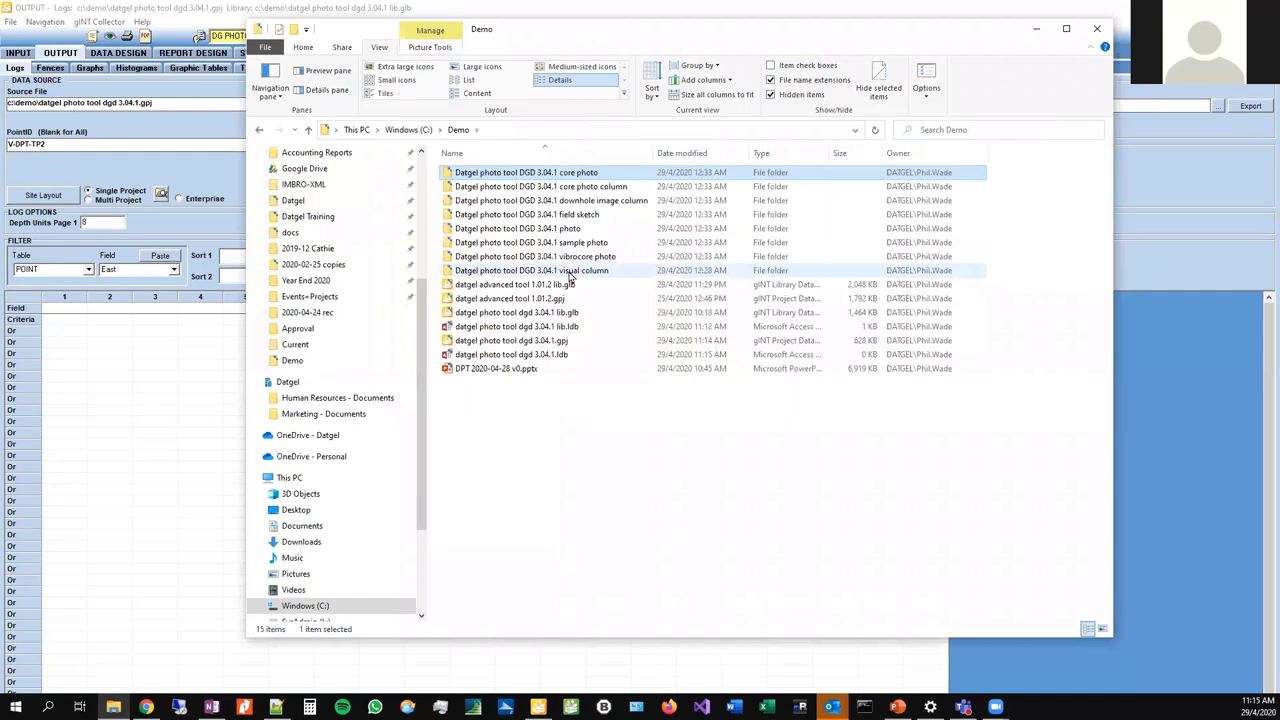
{"action": "left_click", "coordinate": [570, 272]}
{"action": "double_click", "coordinate": [570, 272]}
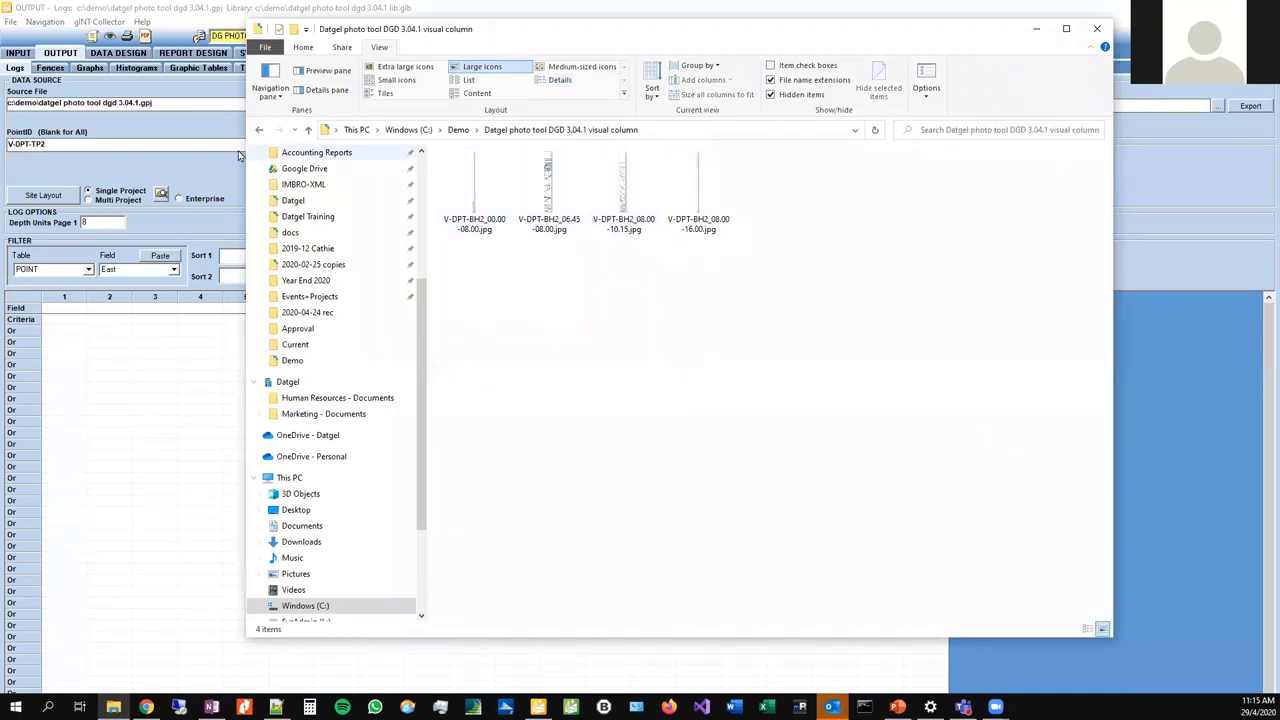
{"action": "double_click", "coordinate": [141, 145]}
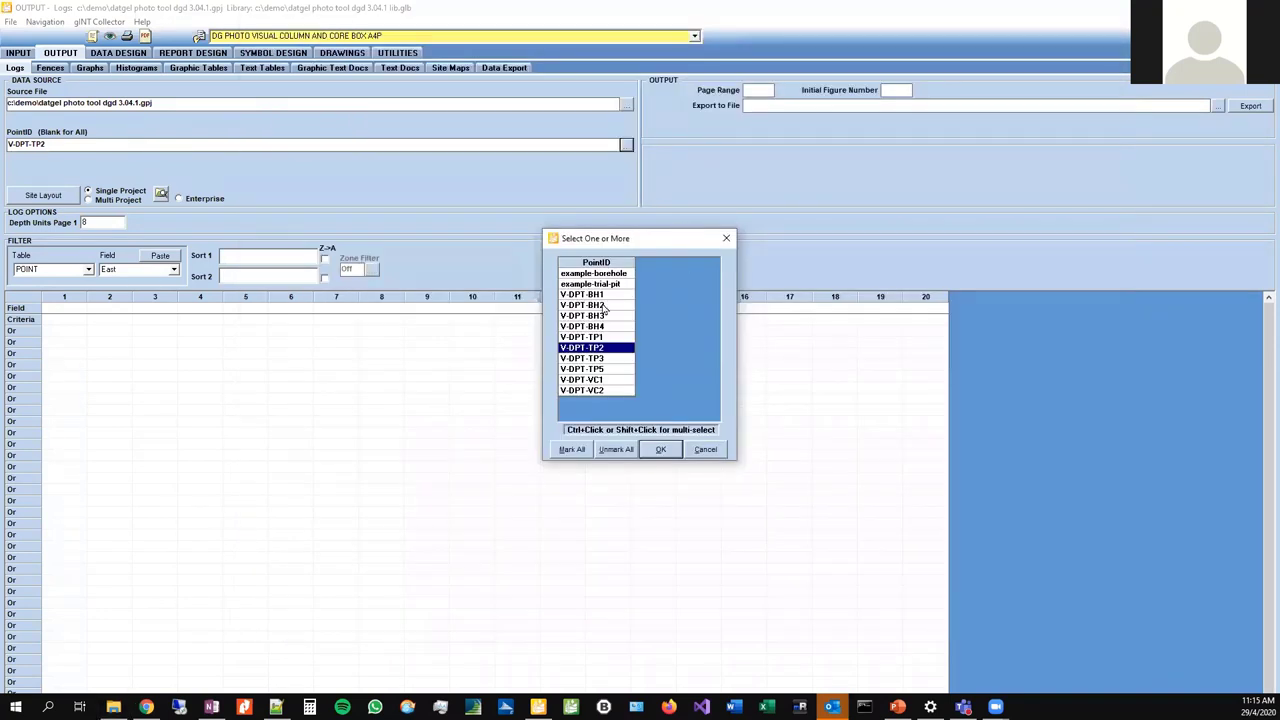
- Preview the log for borehole V-DPT-BH2, zooming in on the photo column around 7.0 m
{"action": "left_click", "coordinate": [603, 306]}
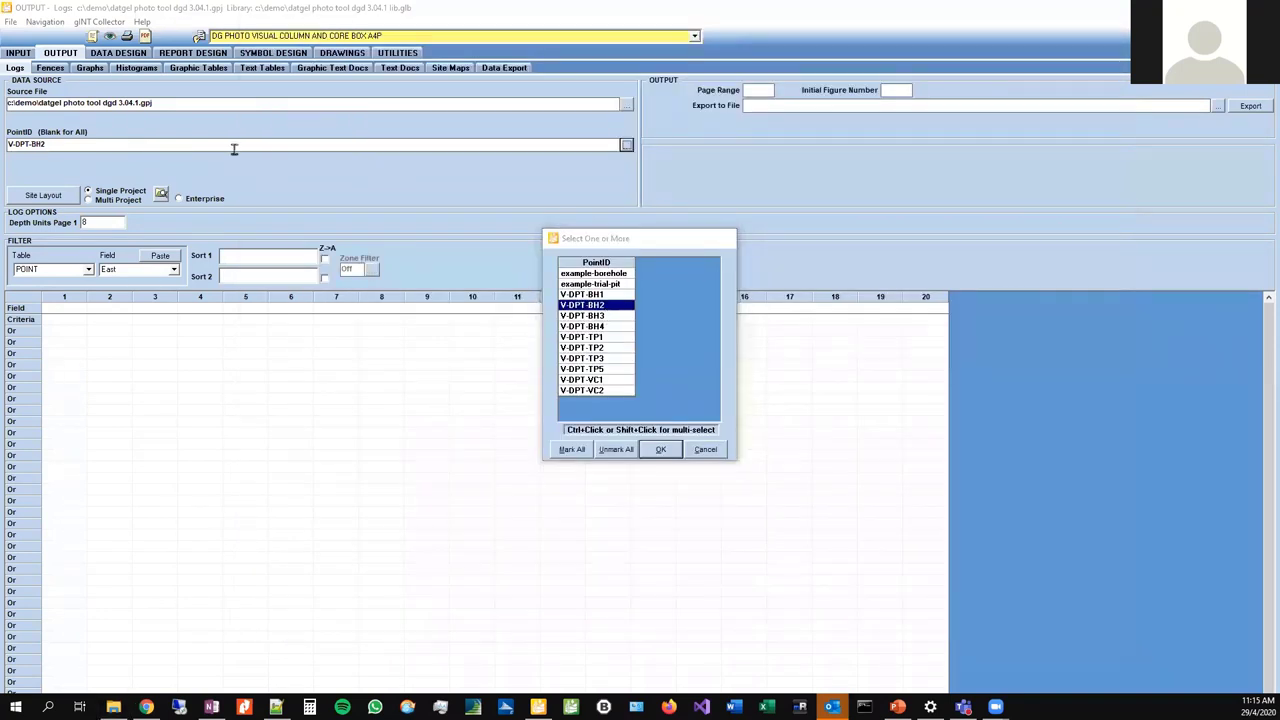
{"action": "left_click", "coordinate": [110, 36]}
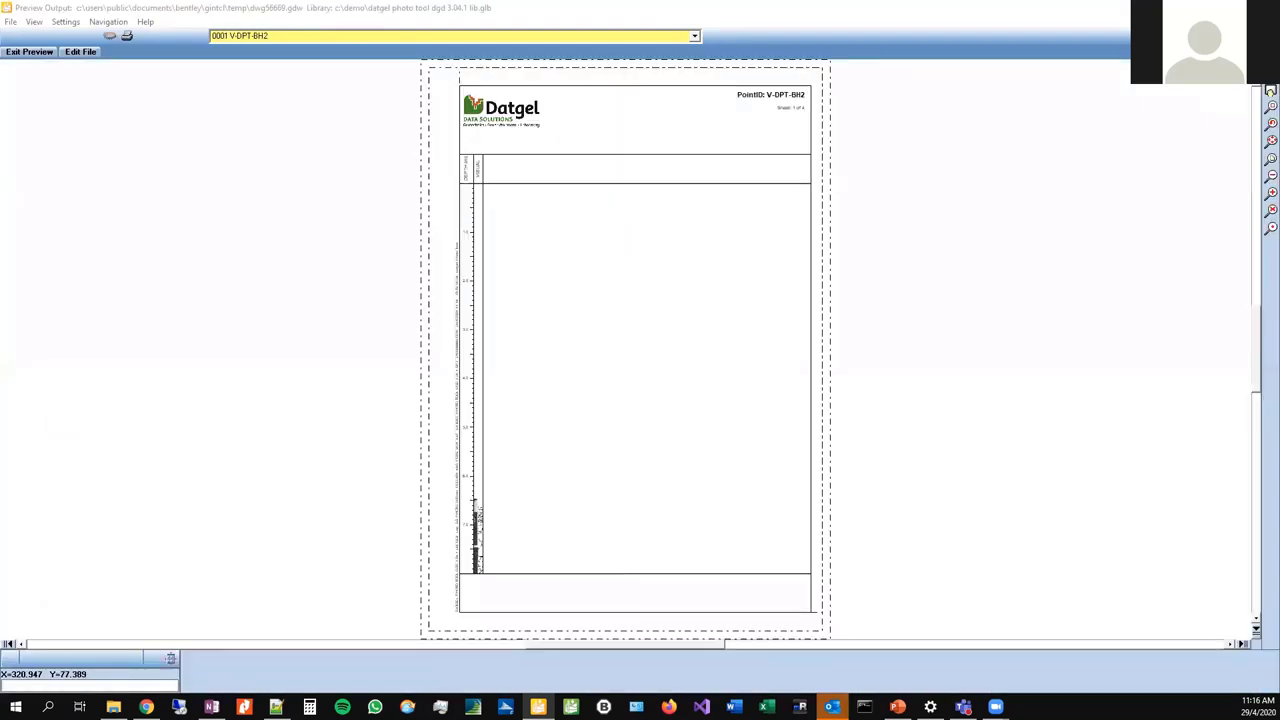
{"action": "left_click", "coordinate": [1271, 227]}
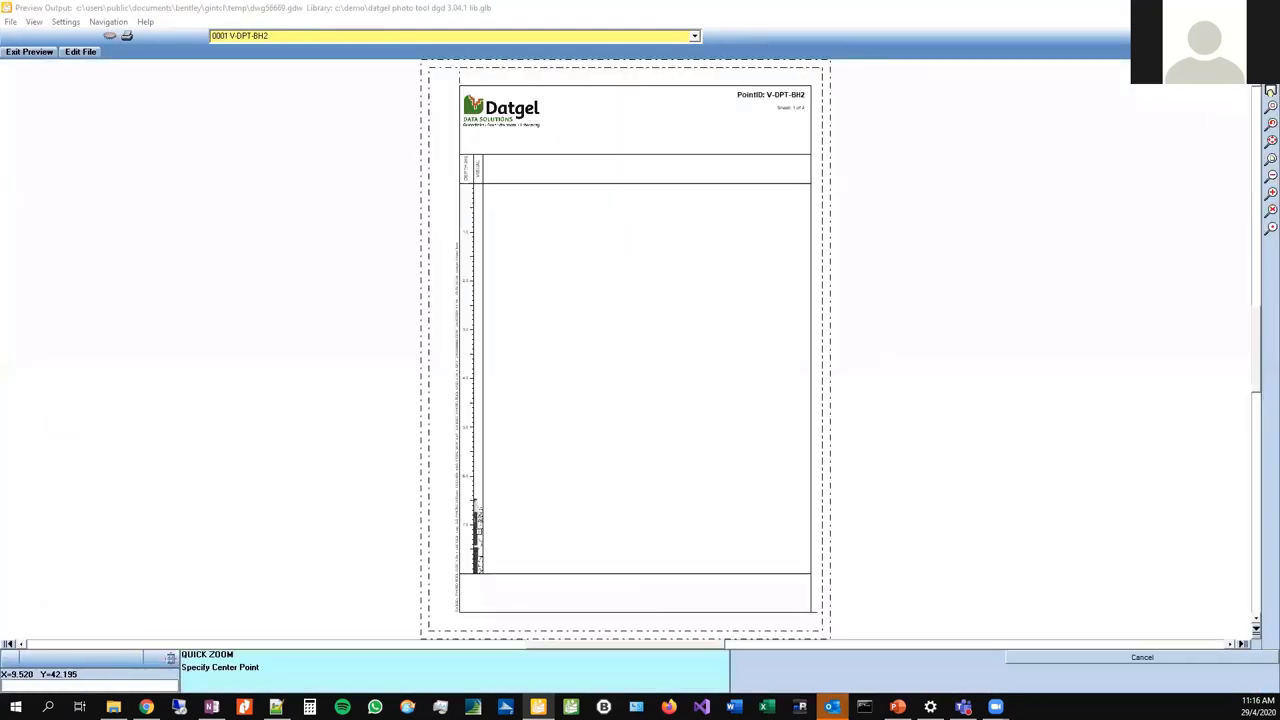
{"action": "left_click", "coordinate": [528, 371]}
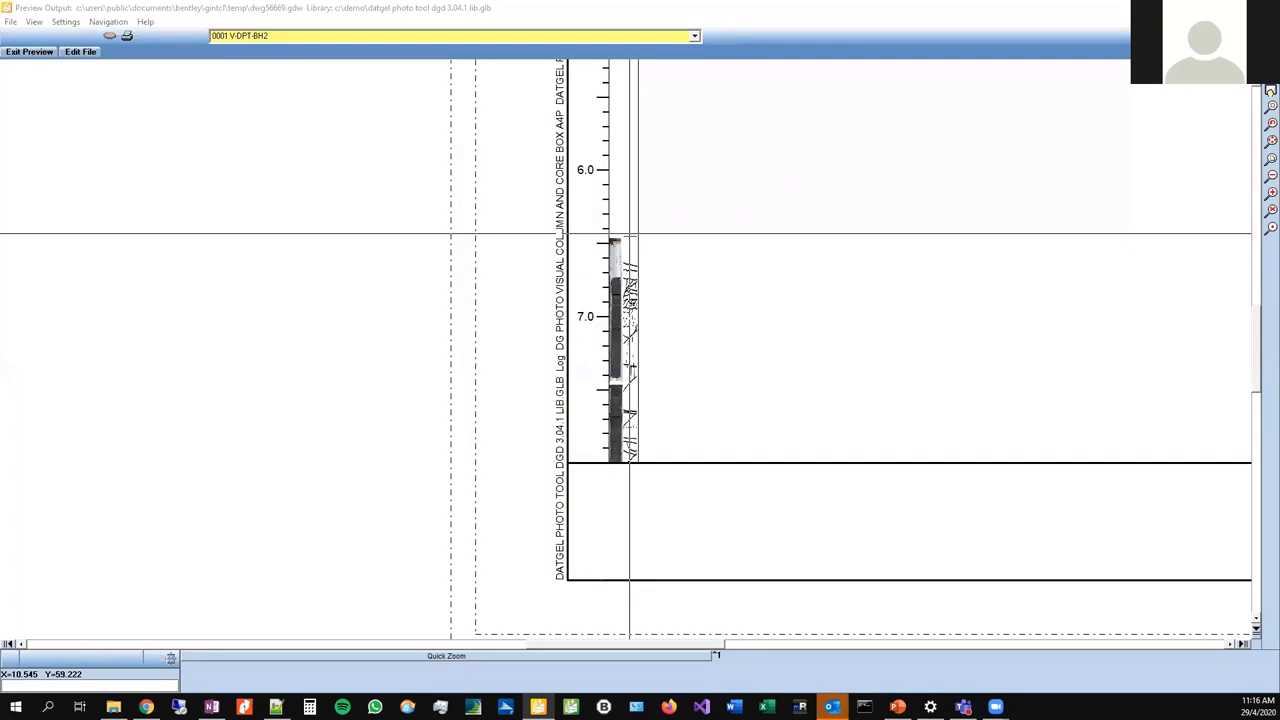
{"action": "left_click", "coordinate": [1271, 227]}
{"action": "left_click", "coordinate": [630, 318]}
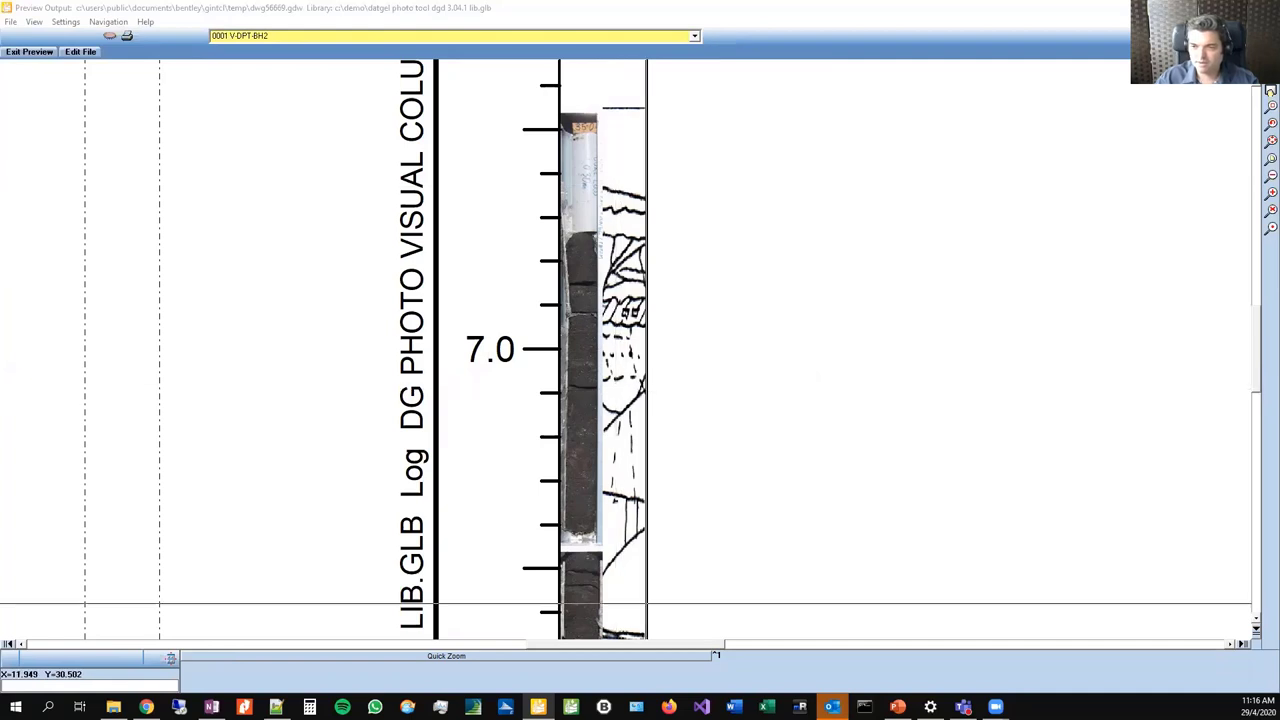
{"action": "scroll", "coordinate": [640, 271], "scroll_direction": "down", "scroll_amount": 3}
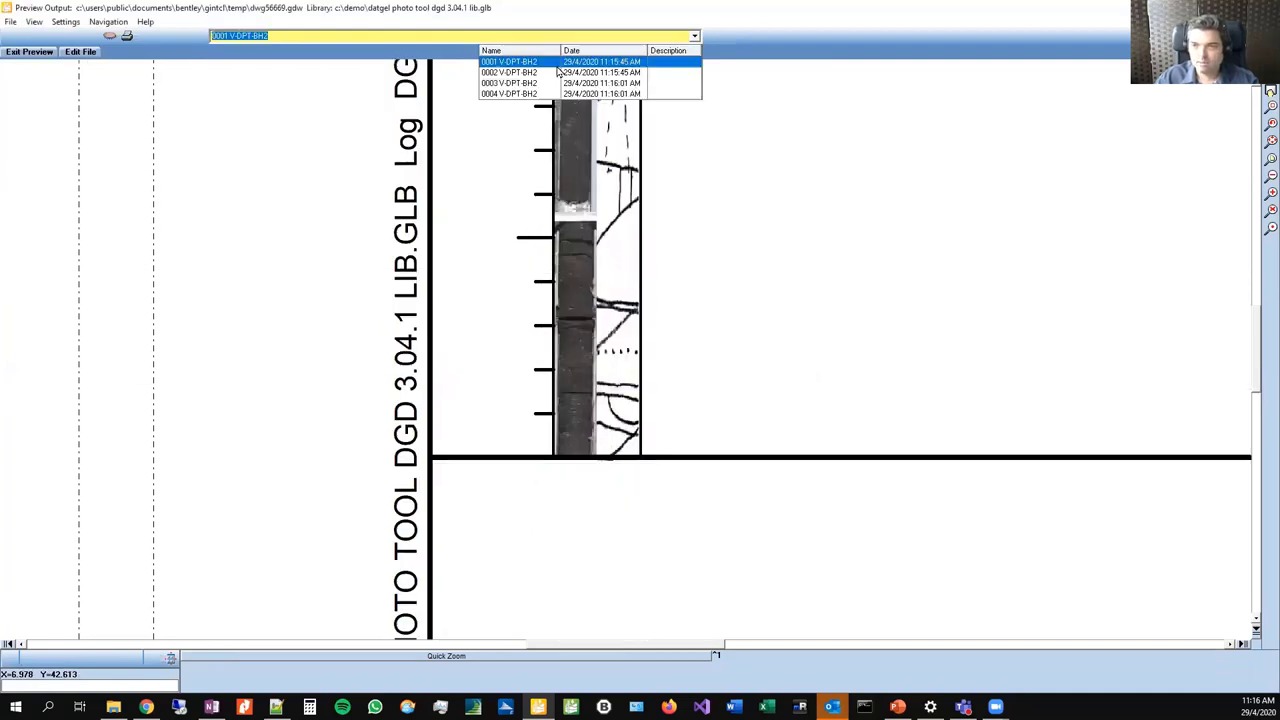
- Page through preview pages 0002 and 0003, then exit the log preview
{"action": "left_click", "coordinate": [537, 35]}
{"action": "left_click", "coordinate": [559, 72]}
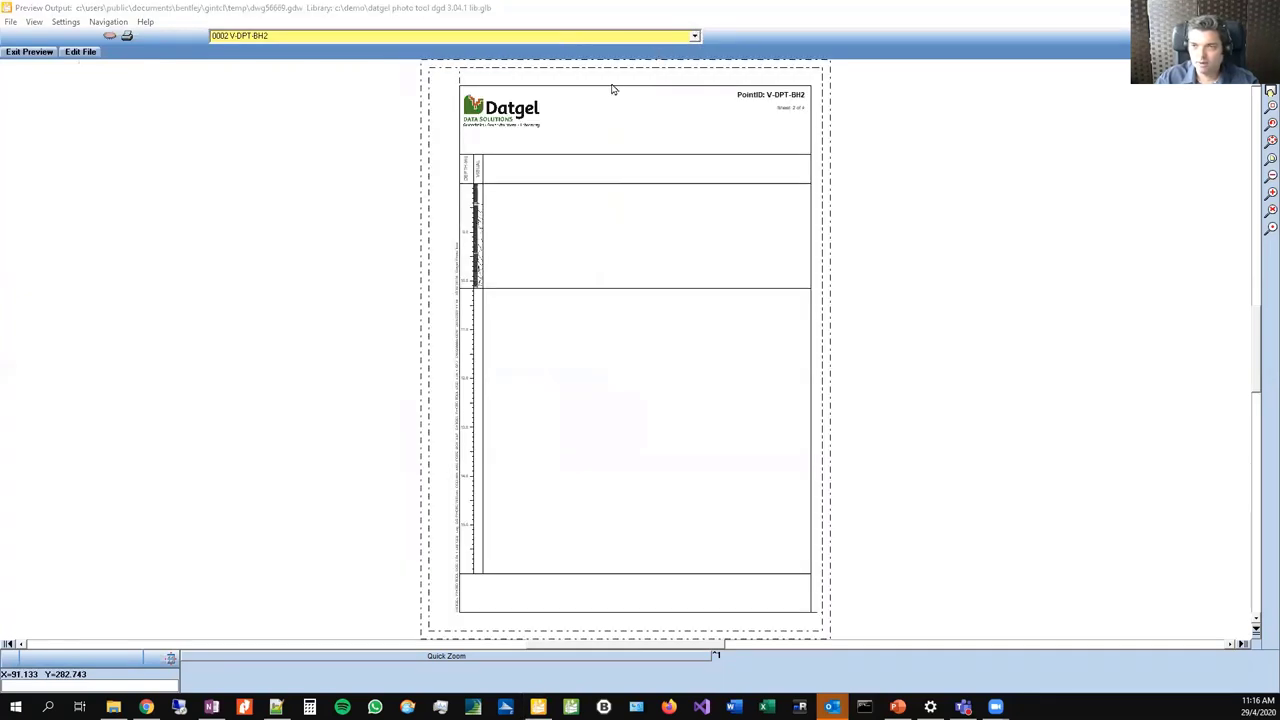
{"action": "left_click", "coordinate": [613, 35]}
{"action": "key", "text": "Down"}
{"action": "key", "text": "Return"}
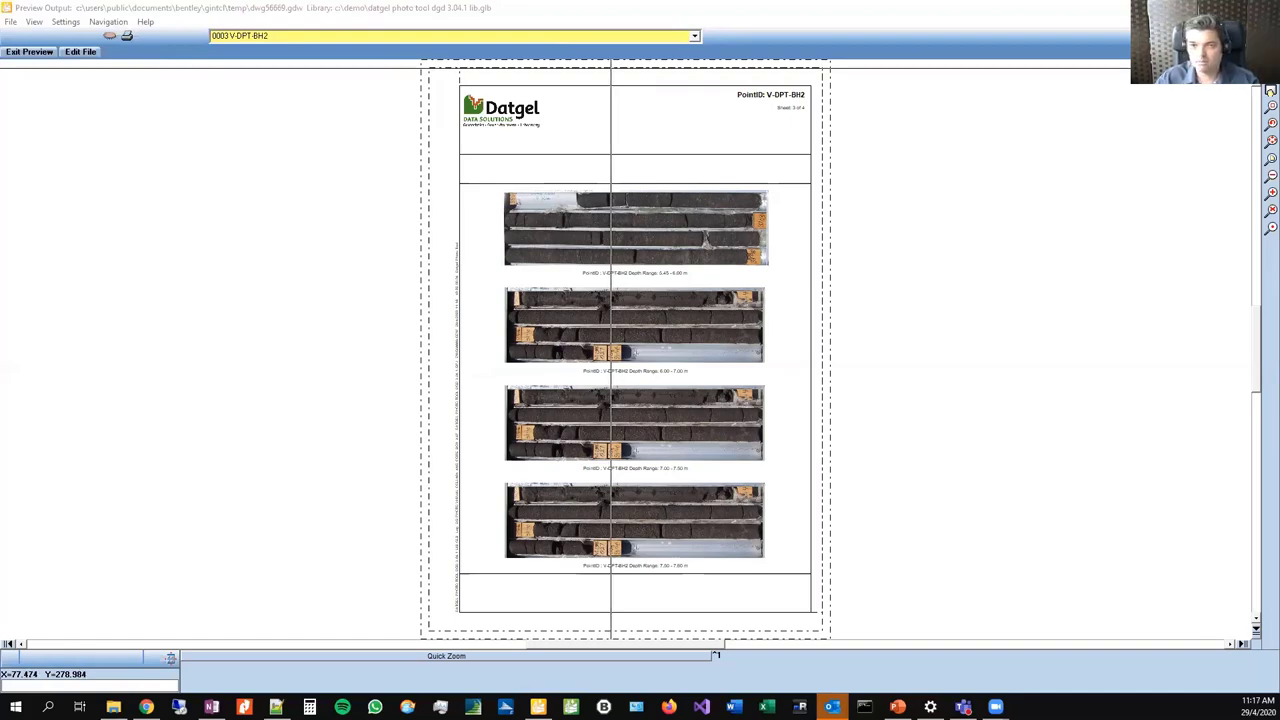
{"action": "left_click", "coordinate": [21, 51]}
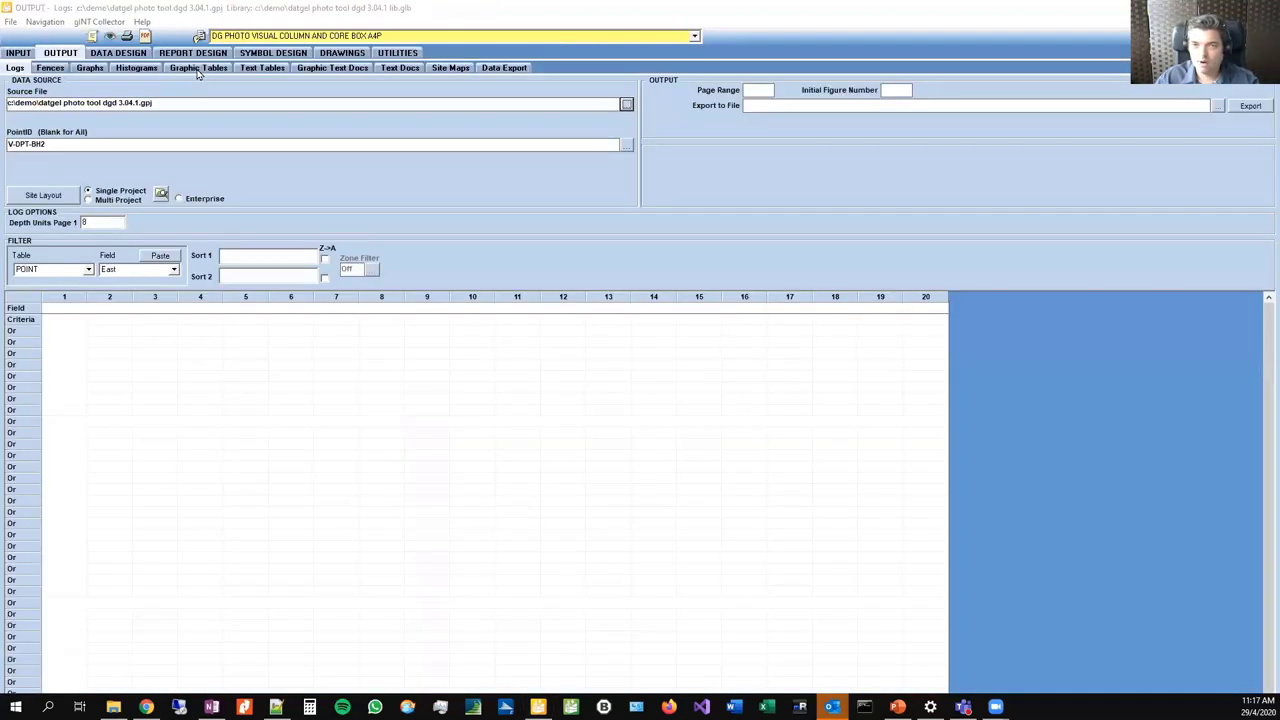
- On Graphic Tables, select report DG PHOTO CORE PHOTO 4 PER PAGE A4P for point V-DPT-BH2
{"action": "left_click", "coordinate": [199, 67]}
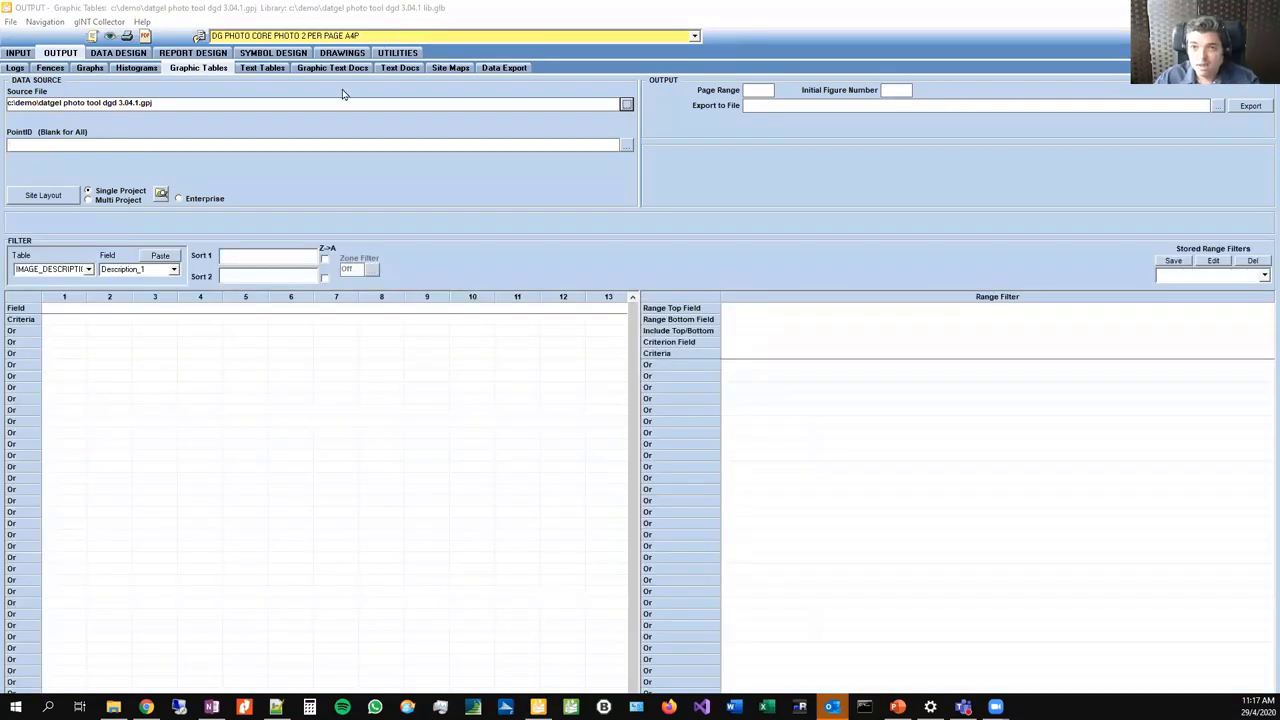
{"action": "key", "text": "F4"}
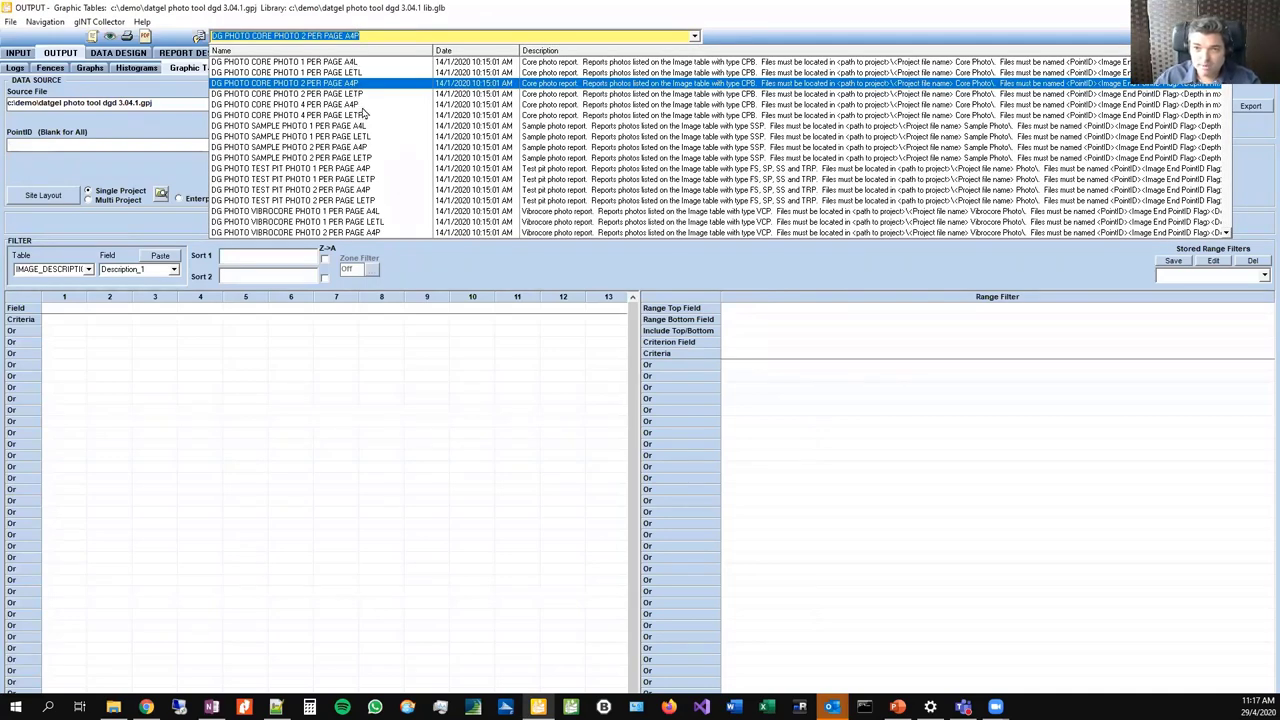
{"action": "key", "text": "Down"}
{"action": "key", "text": "Down"}
{"action": "key", "text": "Return"}
{"action": "left_click", "coordinate": [626, 146]}
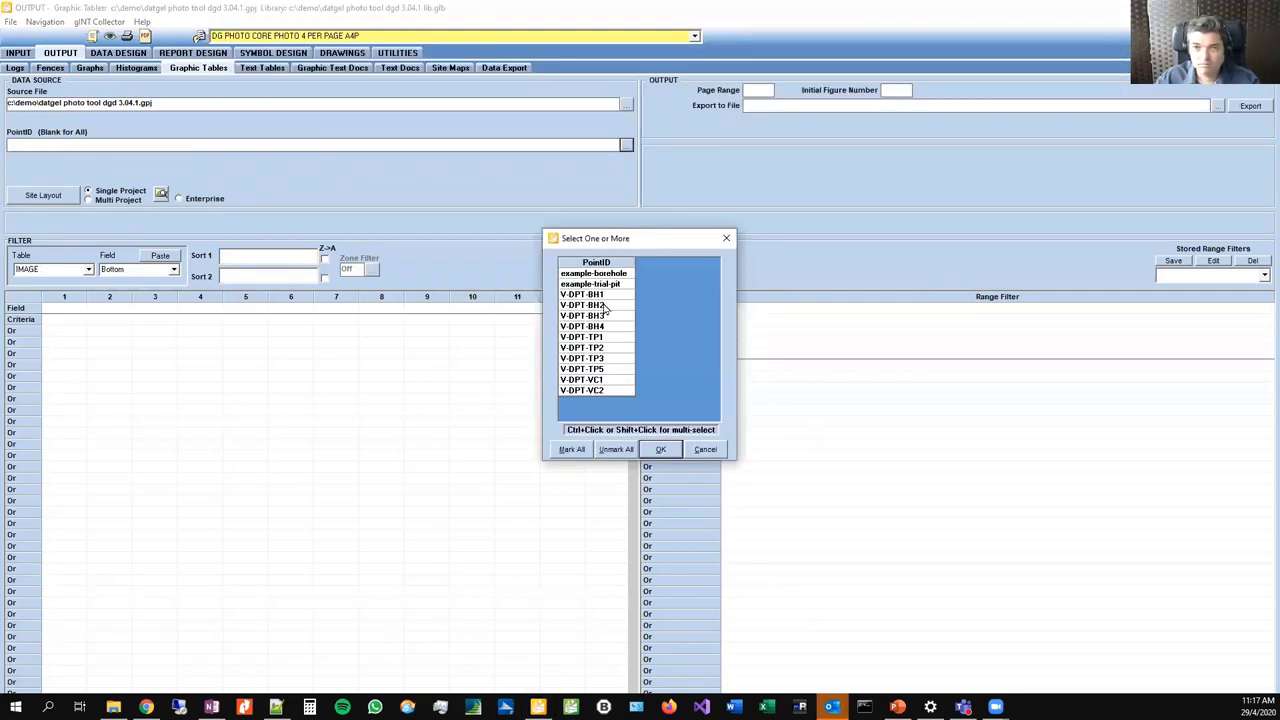
{"action": "double_click", "coordinate": [602, 306]}
{"action": "left_click", "coordinate": [108, 35]}
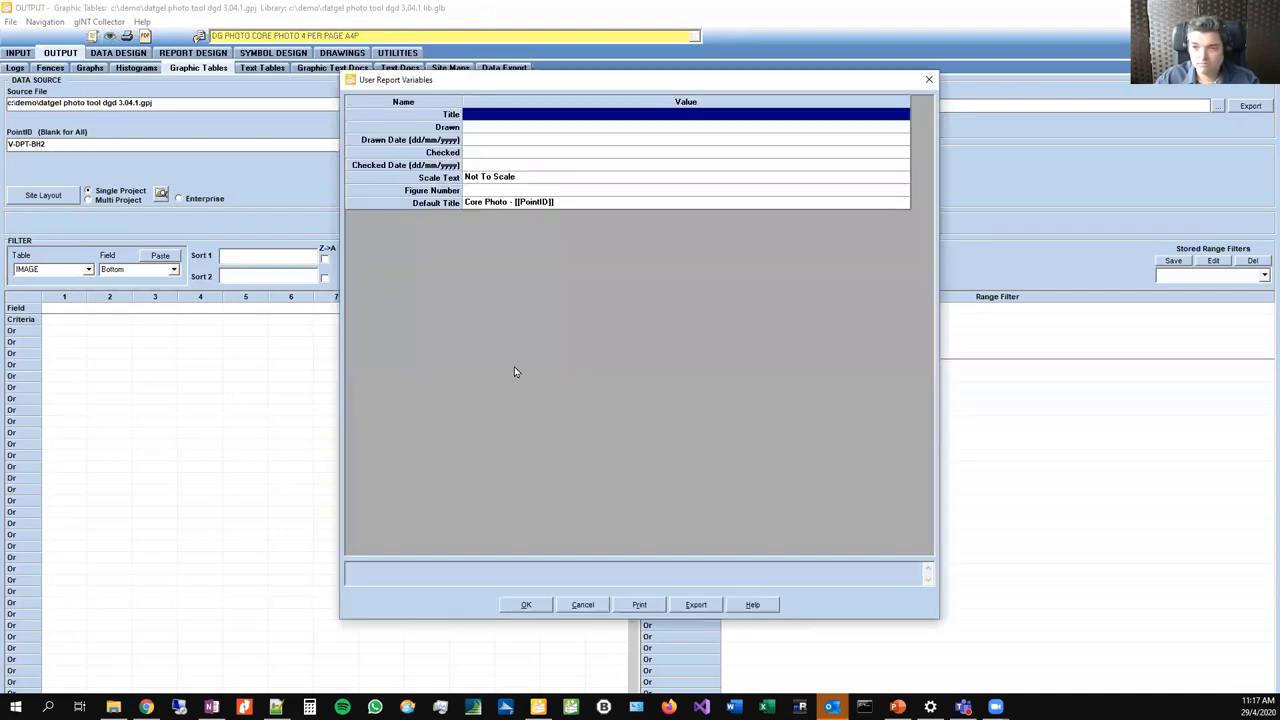
- Accept the User Report Variables to preview the 4-per-page core photo report for V-DPT-BH2
{"action": "key", "text": "Return"}
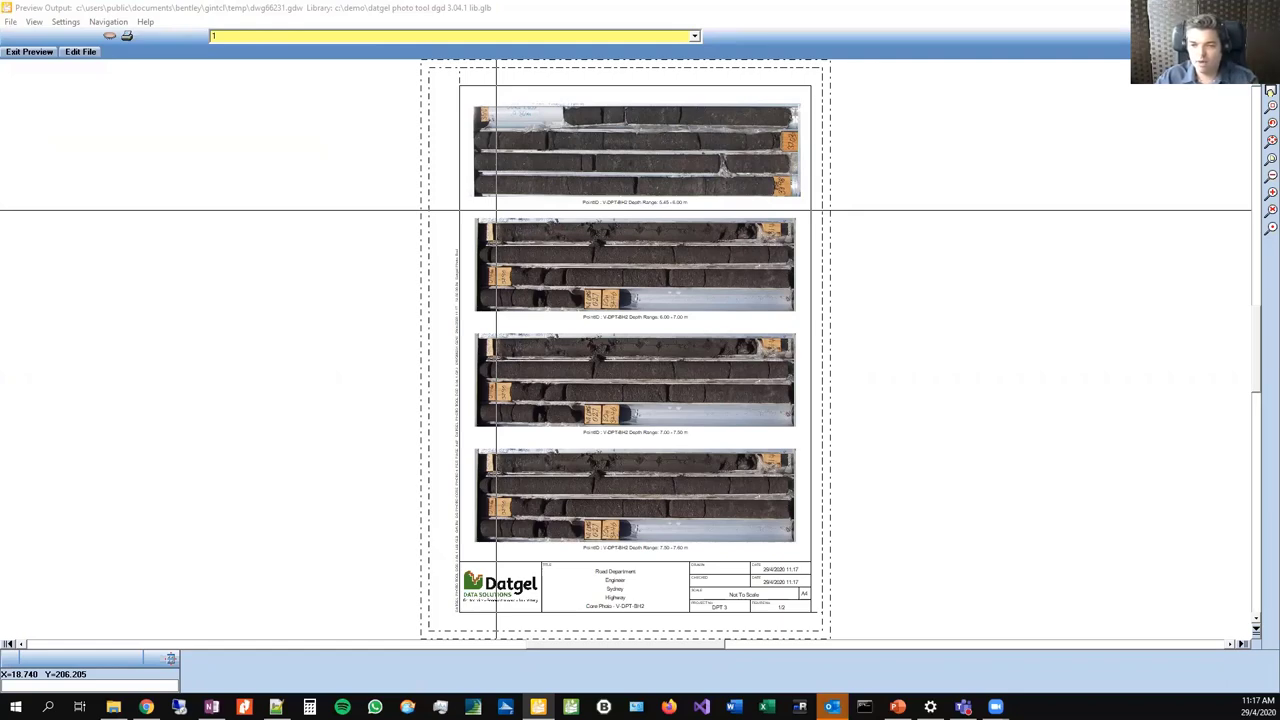
- View sheet 2 of the core photo report, then exit the preview
{"action": "left_click", "coordinate": [698, 37]}
{"action": "left_click", "coordinate": [621, 74]}
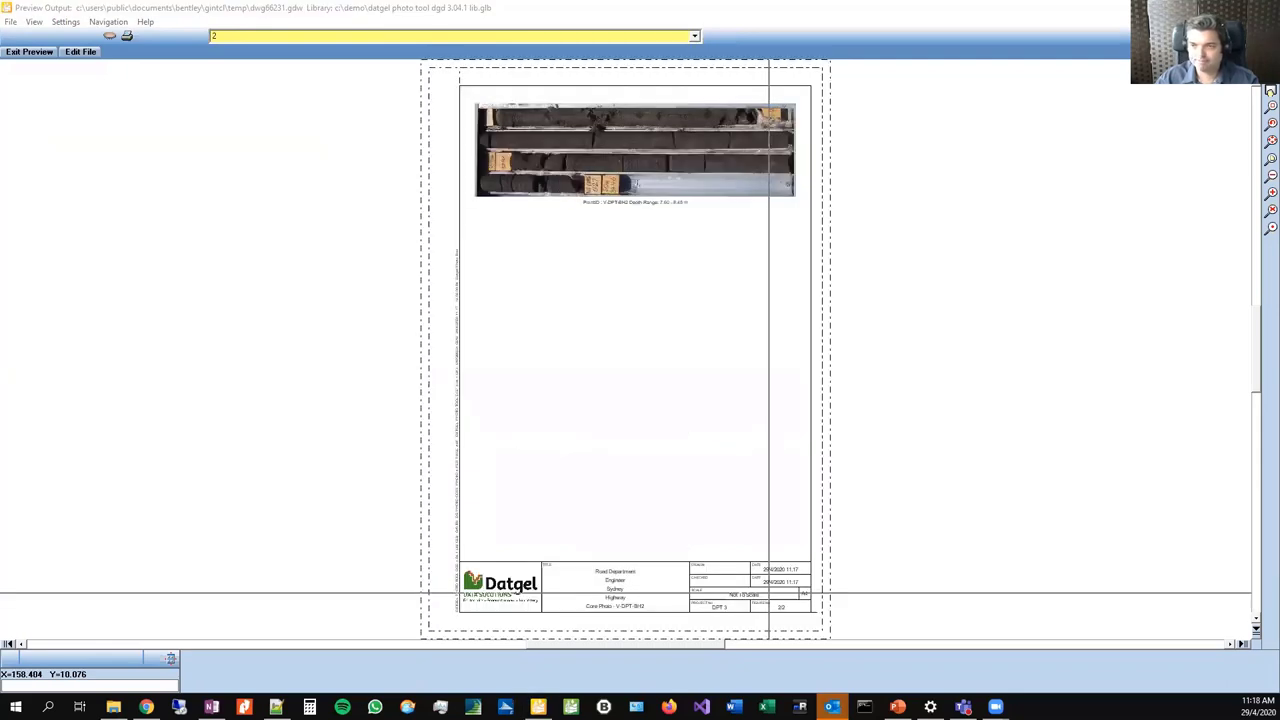
{"action": "left_click", "coordinate": [29, 52]}
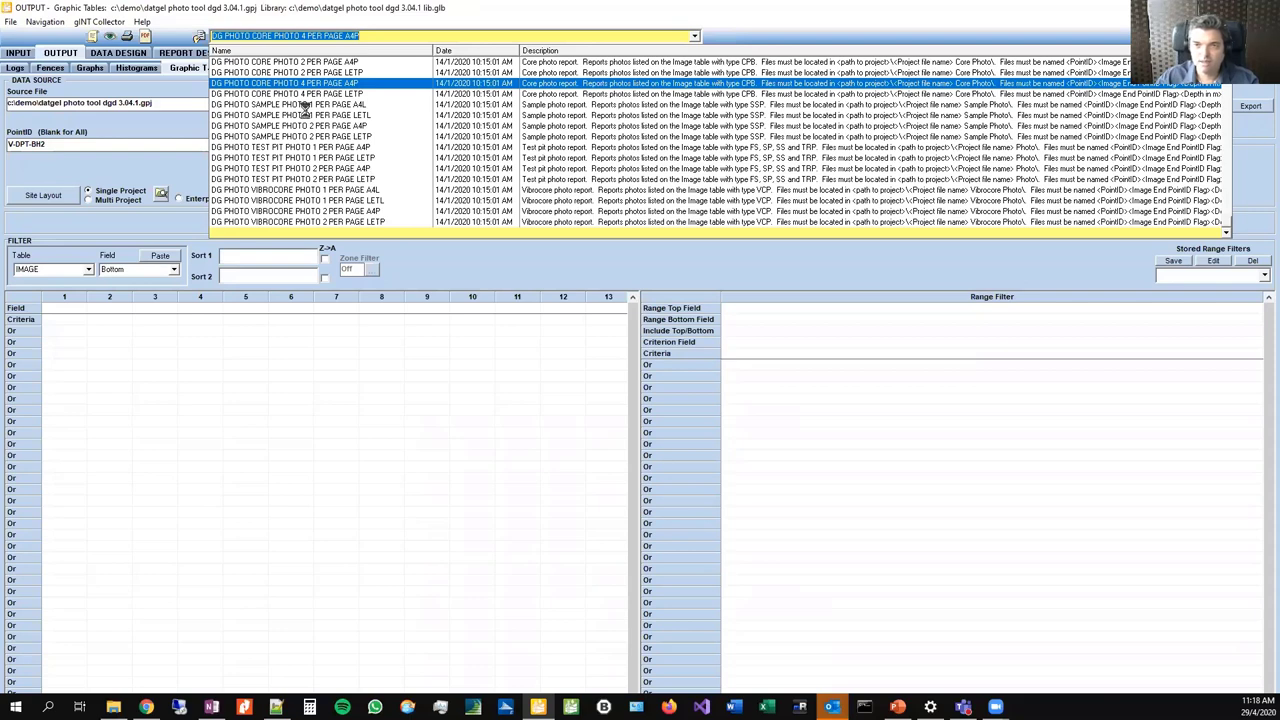
- Preview the DG PHOTO TEST PIT PHOTO 2 PER PAGE A4P report for V-DPT-TP2, then close it
{"action": "left_click", "coordinate": [292, 168]}
{"action": "left_click", "coordinate": [626, 144]}
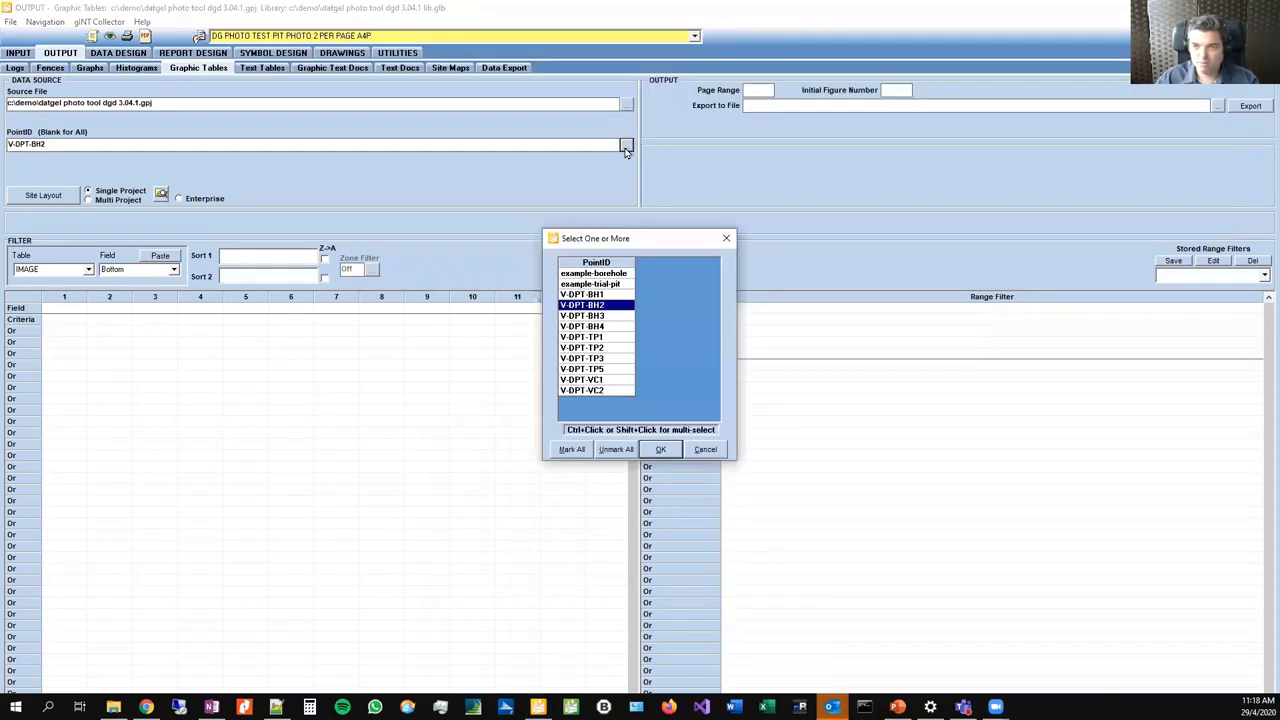
{"action": "double_click", "coordinate": [611, 347]}
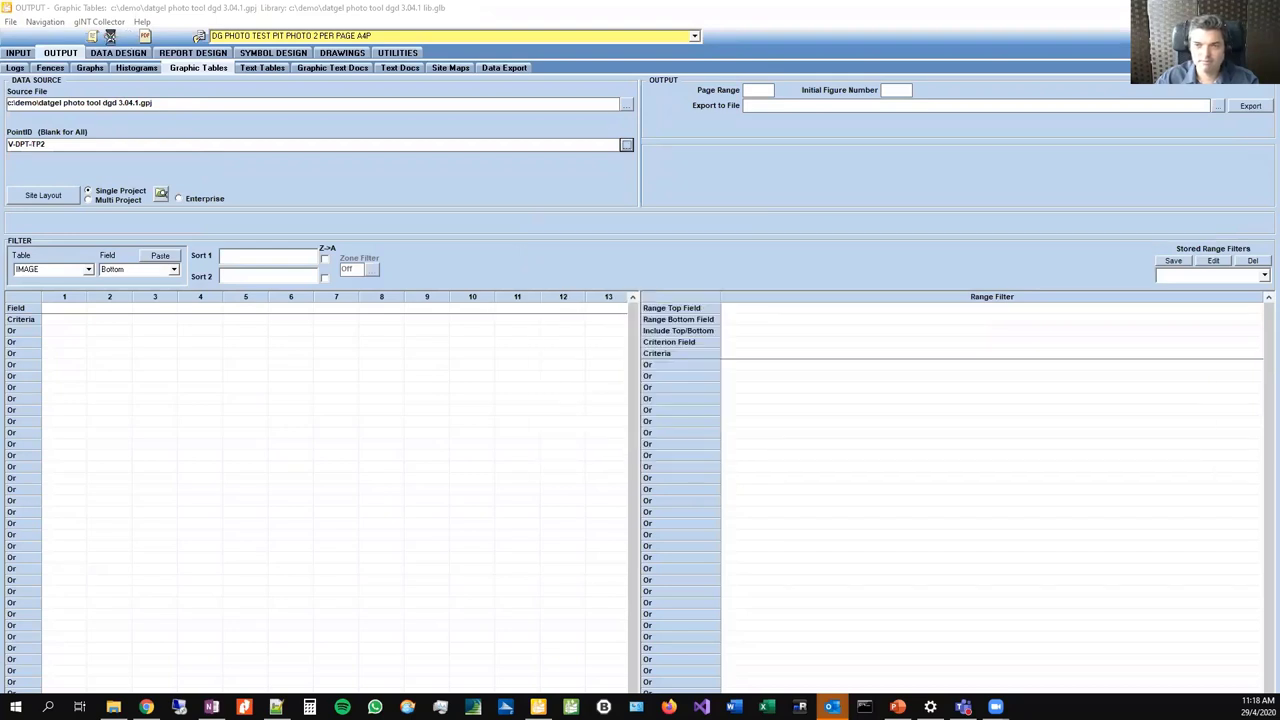
{"action": "left_click", "coordinate": [111, 37]}
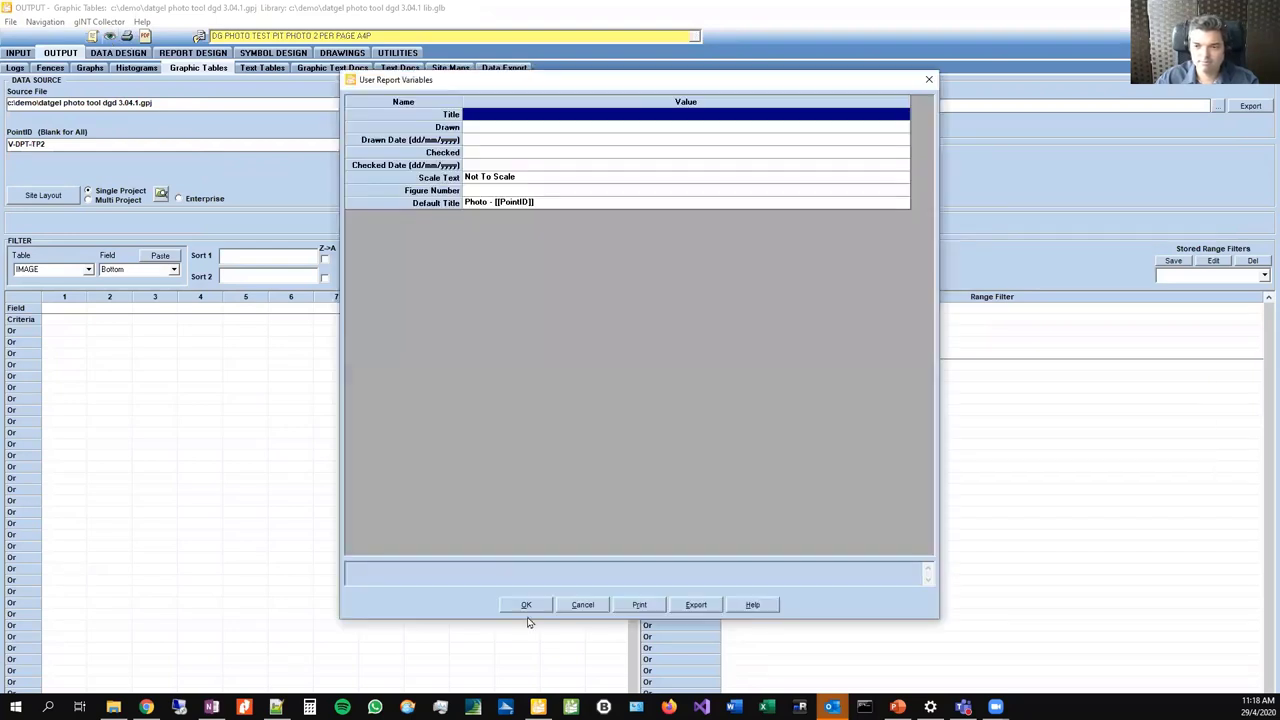
{"action": "left_click", "coordinate": [526, 605]}
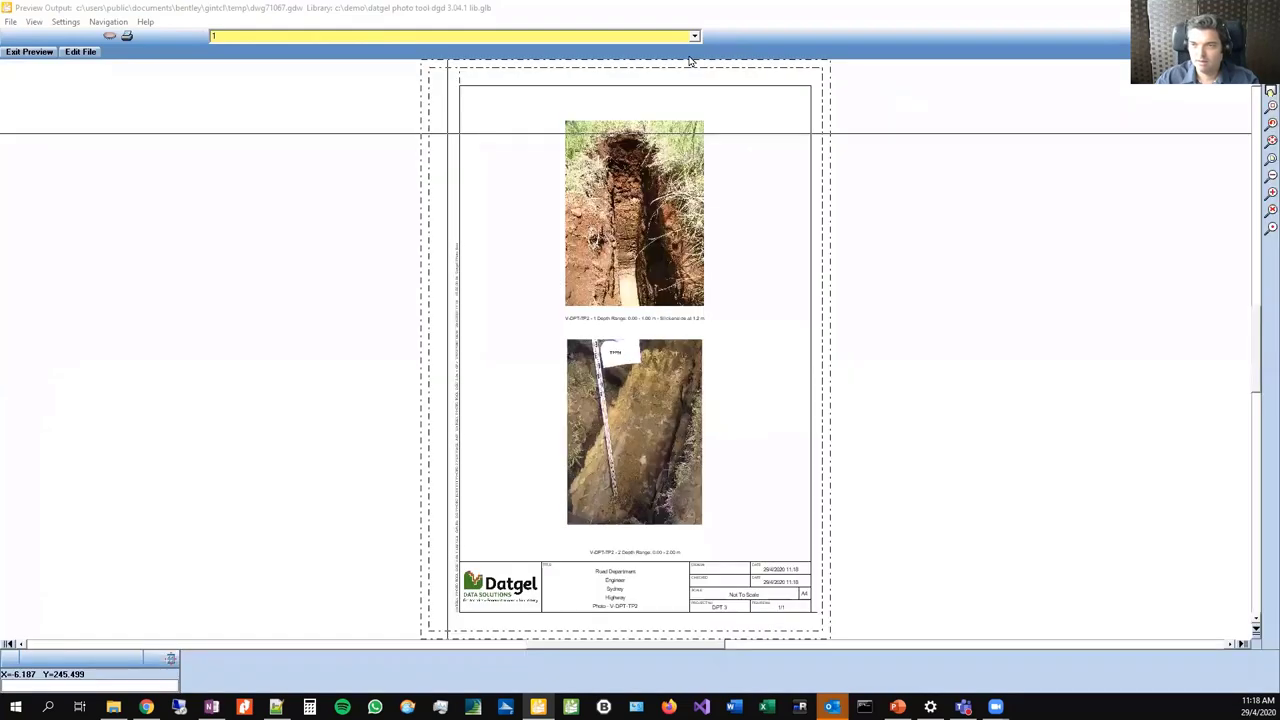
{"action": "left_click", "coordinate": [690, 36]}
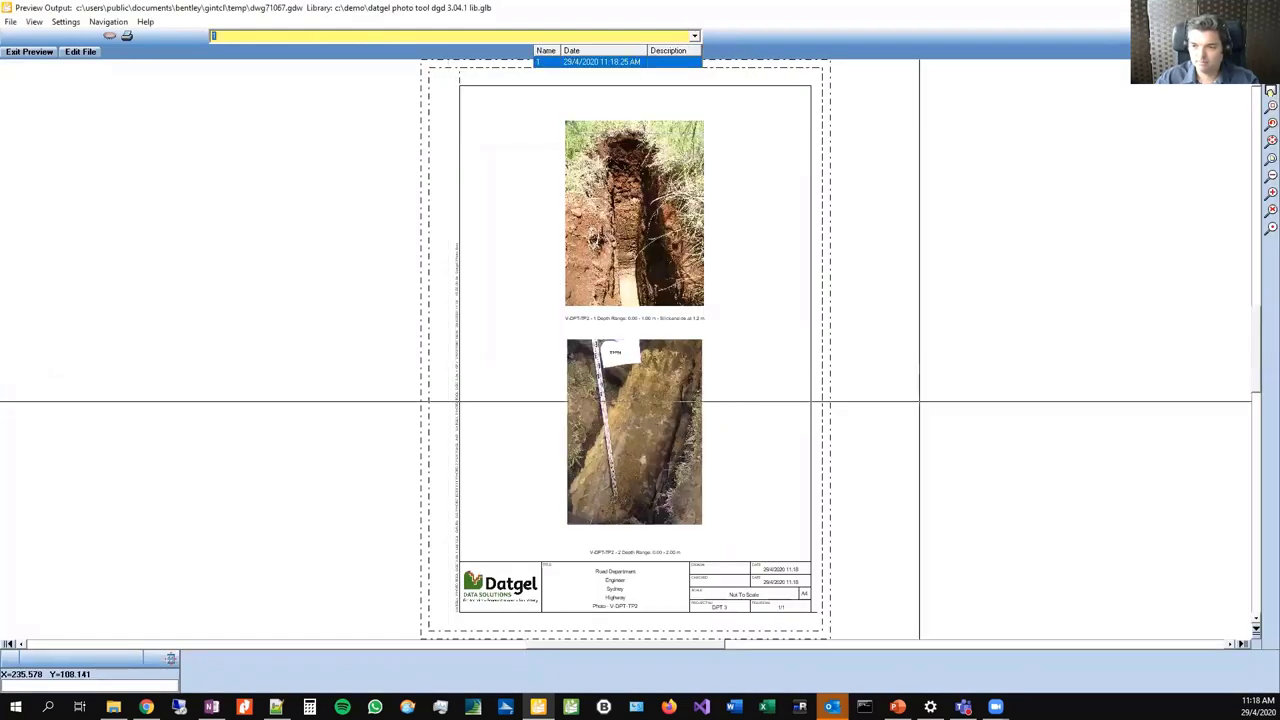
{"action": "key", "text": "Escape"}
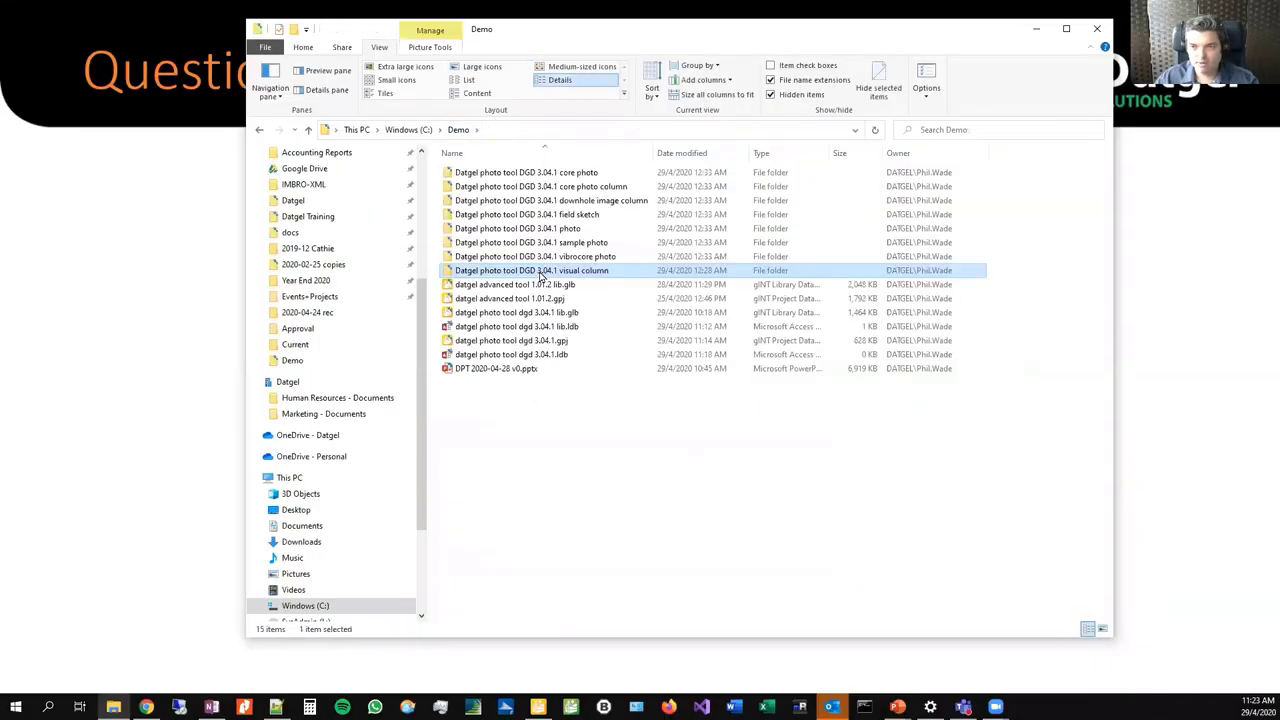
- Select datgel photo tool dgd 3.04.1.gpj in the Demo folder, then return to gINT
{"action": "left_click", "coordinate": [503, 343]}
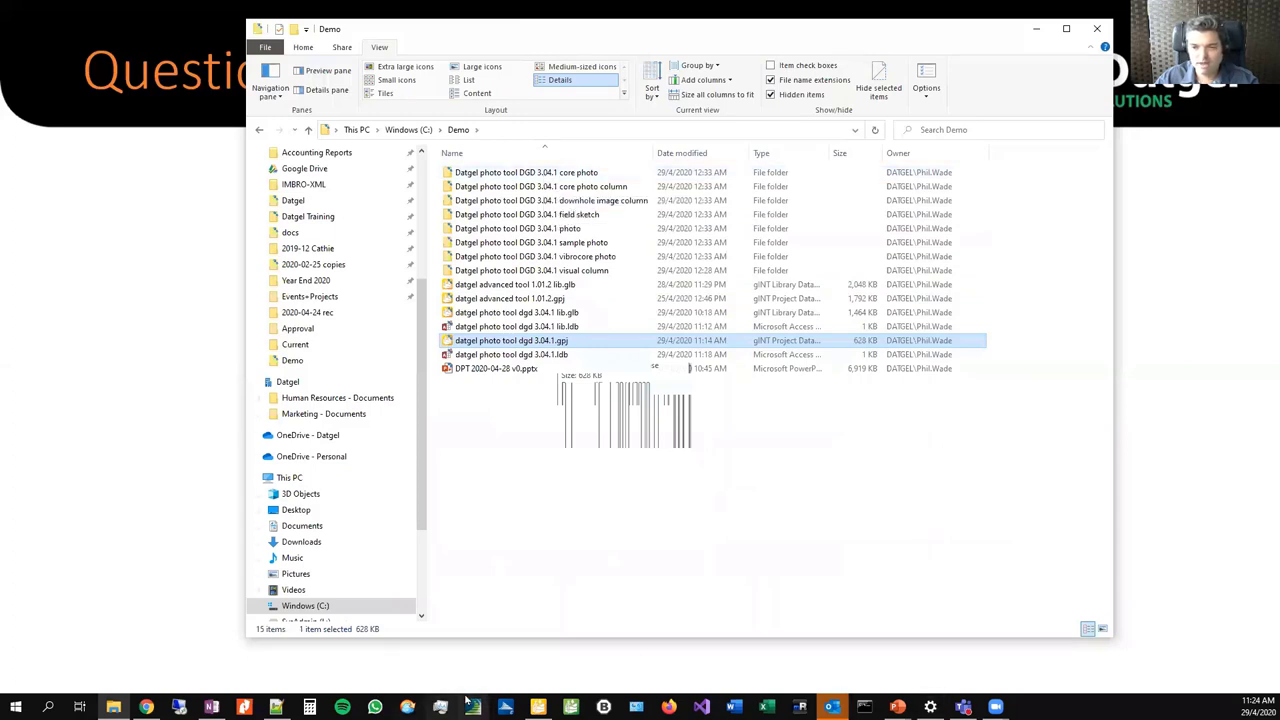
{"action": "left_click", "coordinate": [538, 707]}
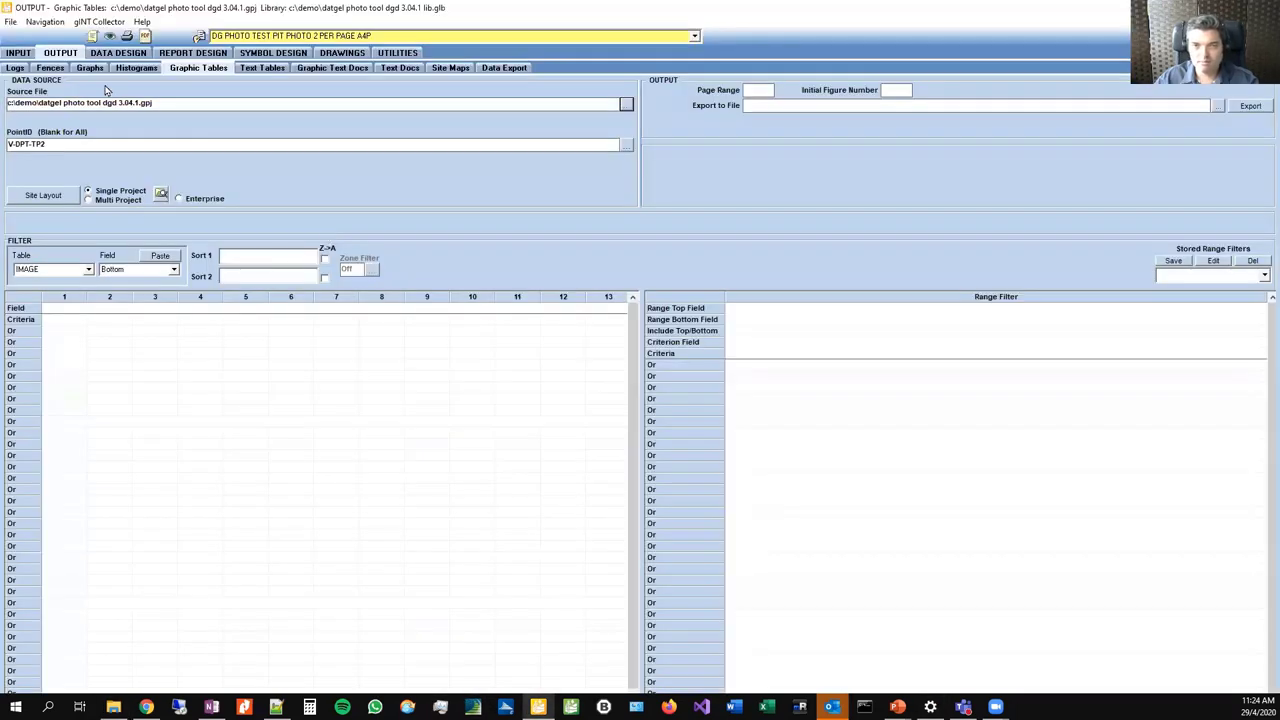
- Open the INPUT Project Options table and review Image Depth Format and Parent Initial Image Folder
{"action": "left_click", "coordinate": [22, 52]}
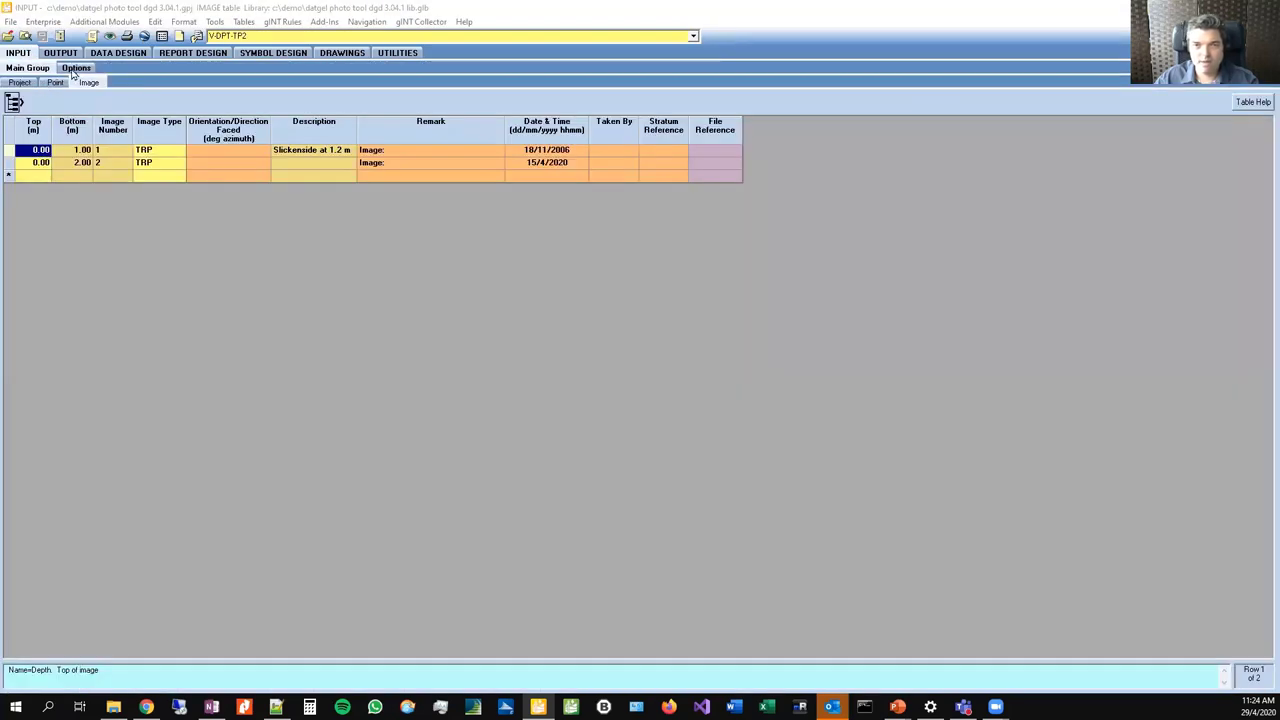
{"action": "left_click", "coordinate": [74, 67]}
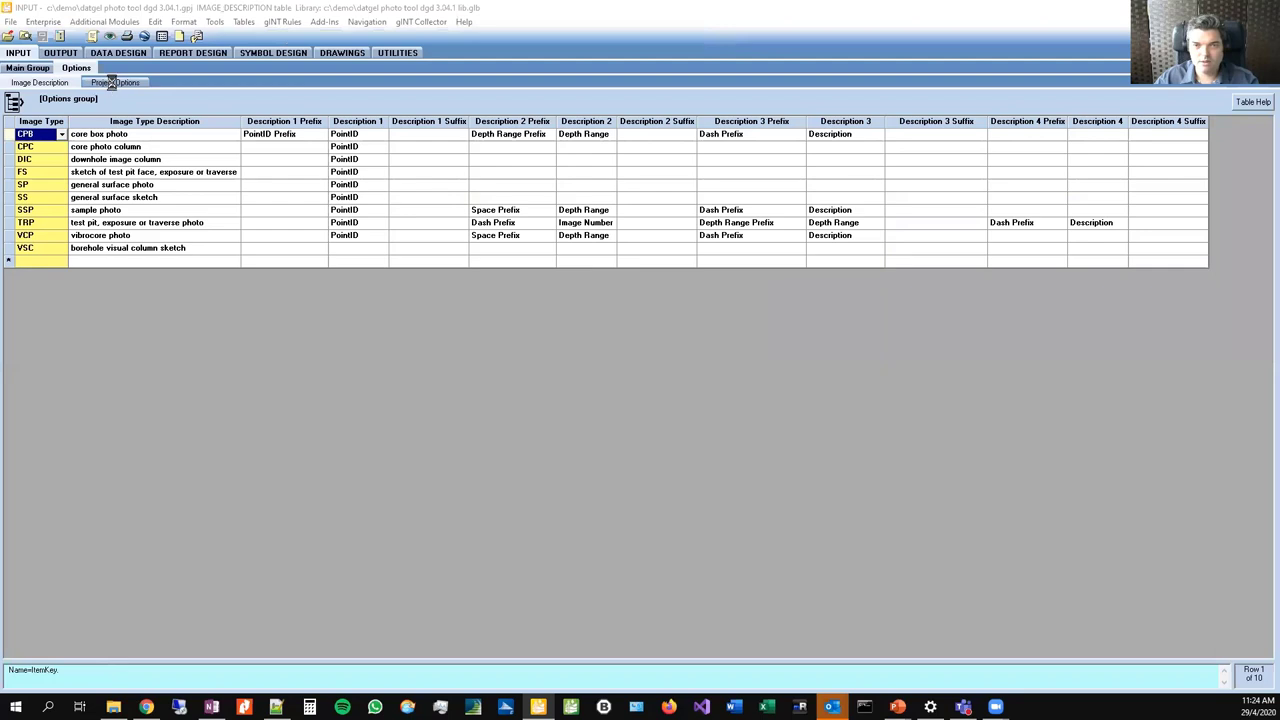
{"action": "left_click", "coordinate": [114, 82]}
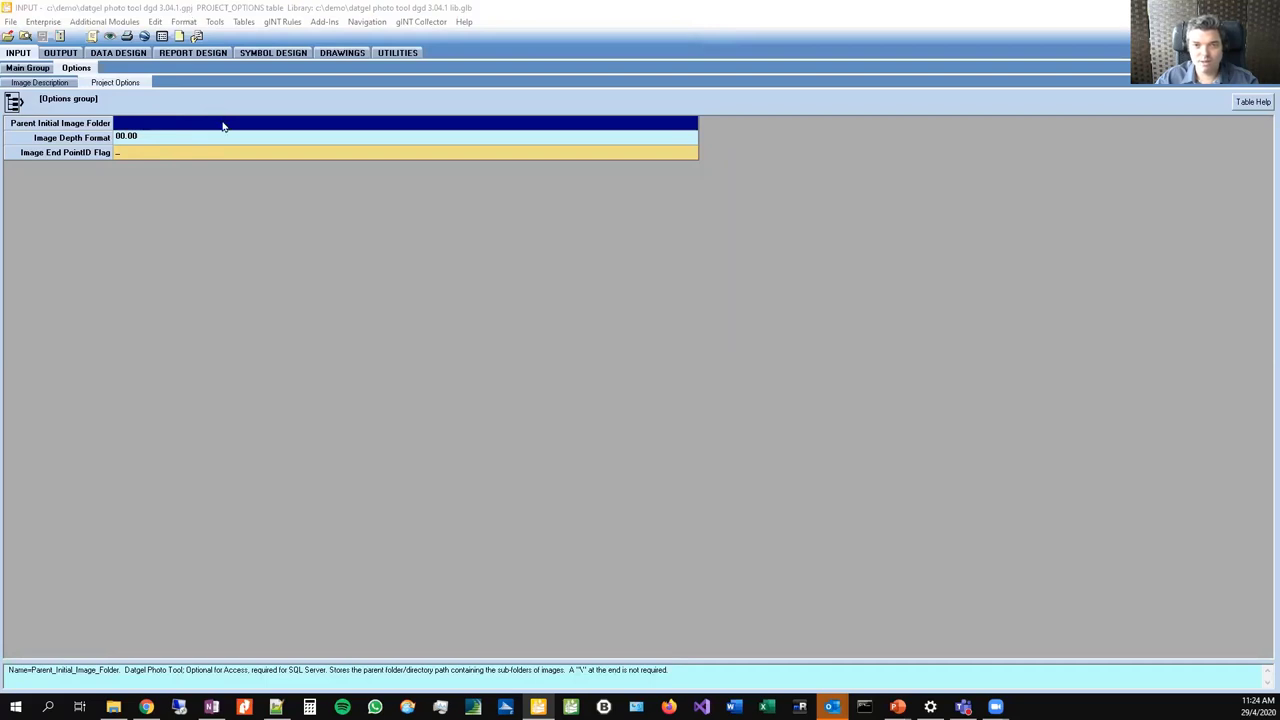
{"action": "left_click", "coordinate": [197, 139]}
{"action": "left_click", "coordinate": [193, 124]}
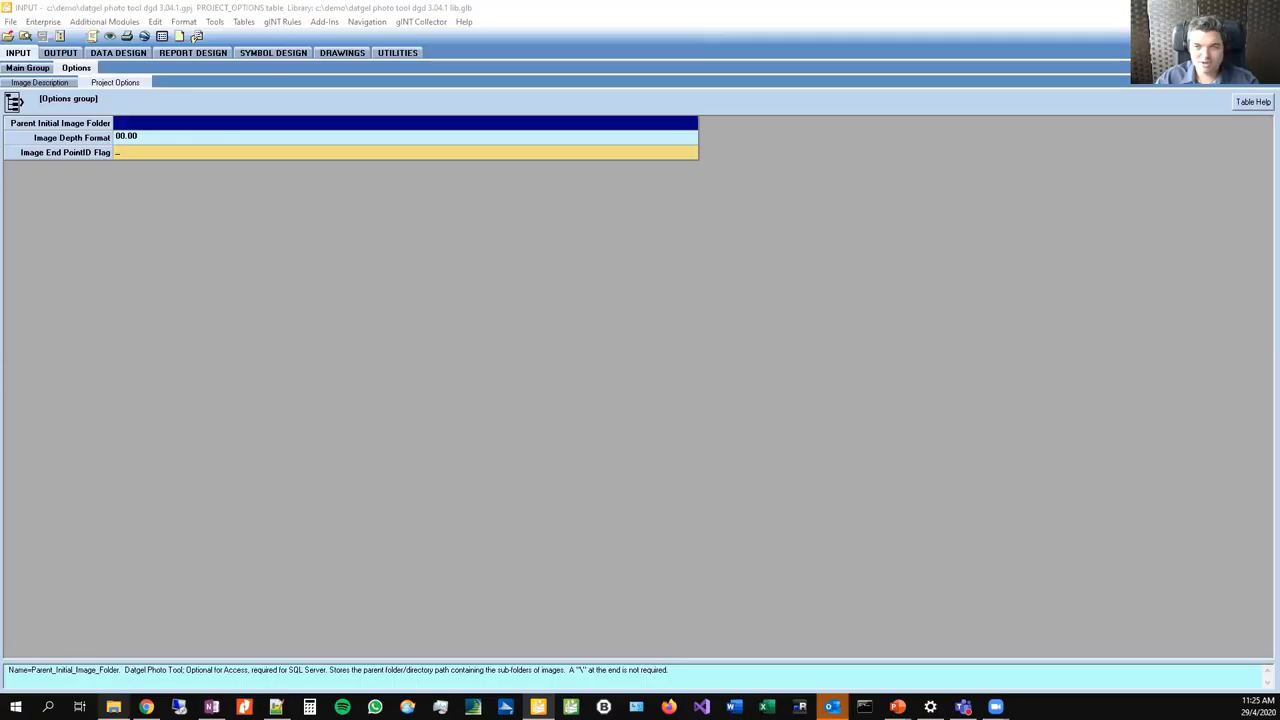
- Open the core photo folder and launch Bulk Rename Here on its first JPG
{"action": "key", "text": "alt+Tab"}
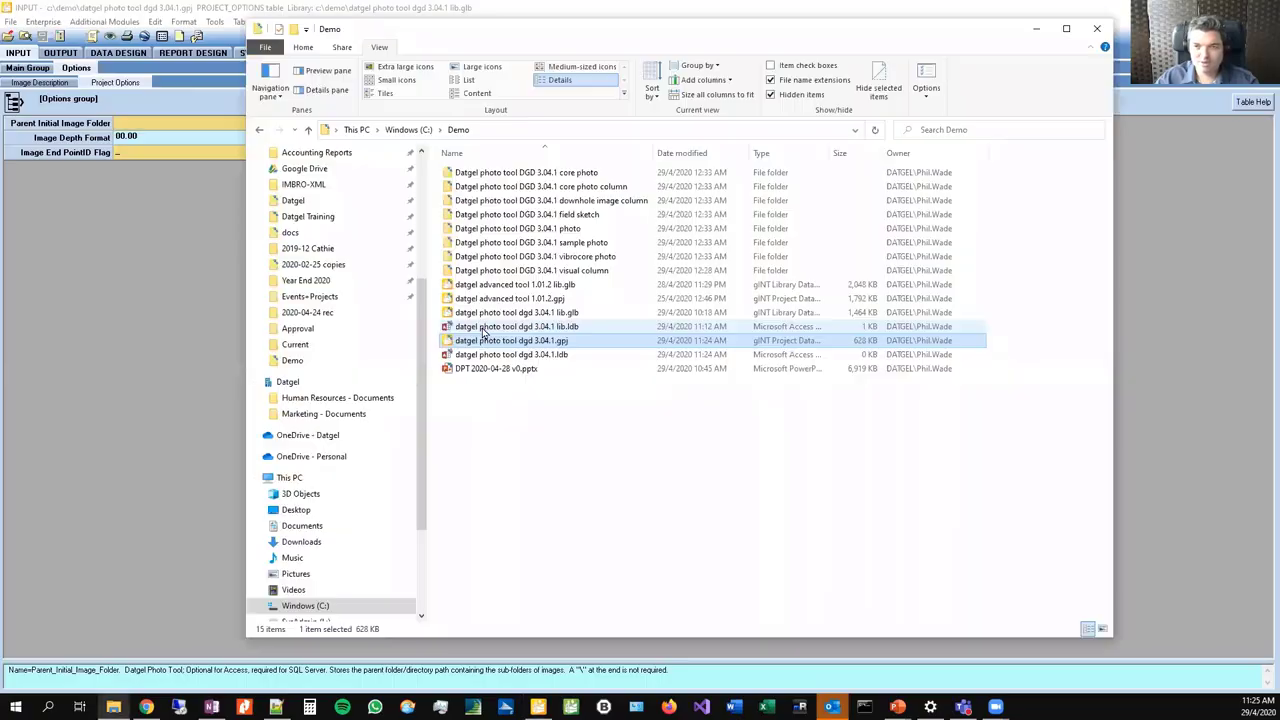
{"action": "double_click", "coordinate": [547, 174]}
{"action": "left_click", "coordinate": [547, 177]}
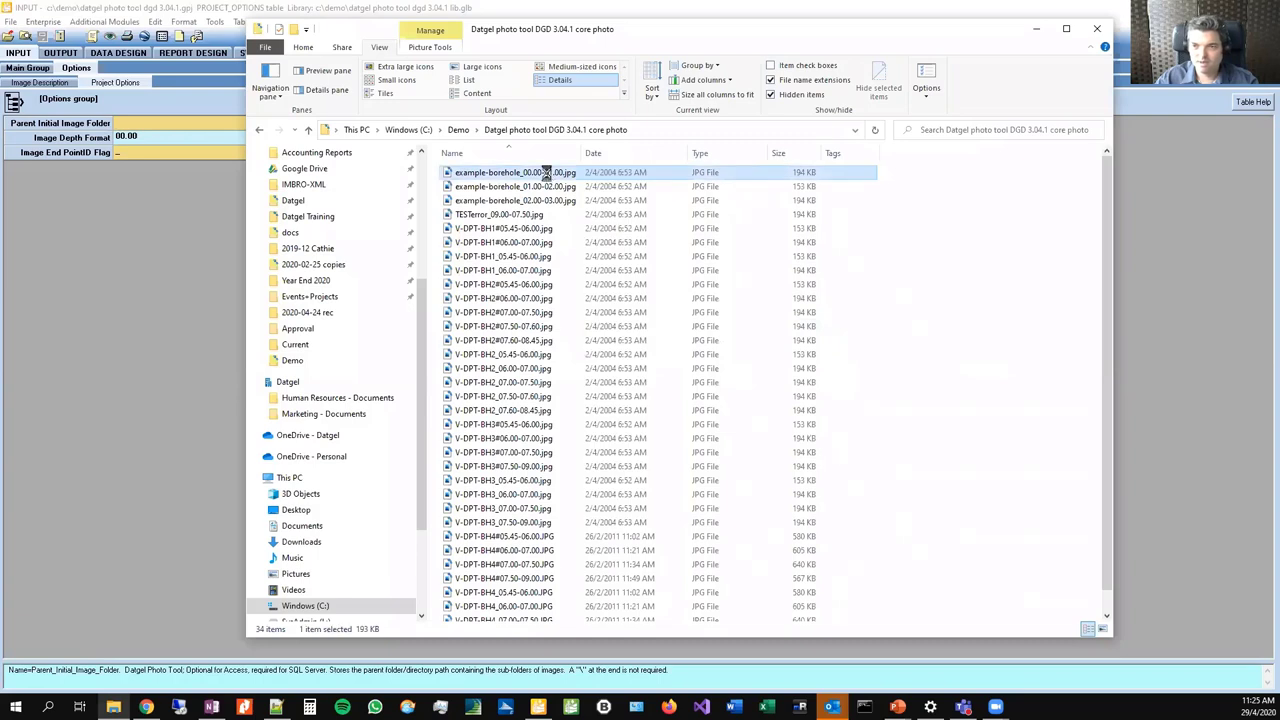
{"action": "right_click", "coordinate": [546, 174]}
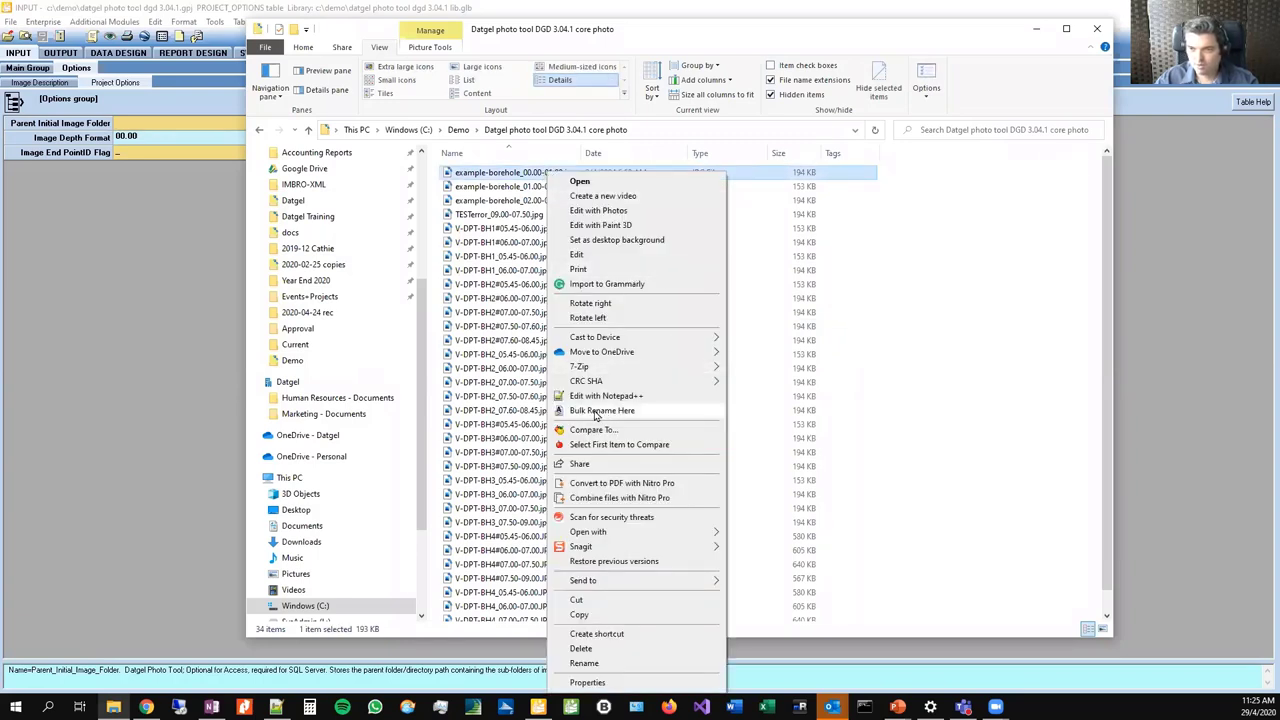
{"action": "left_click", "coordinate": [600, 411]}
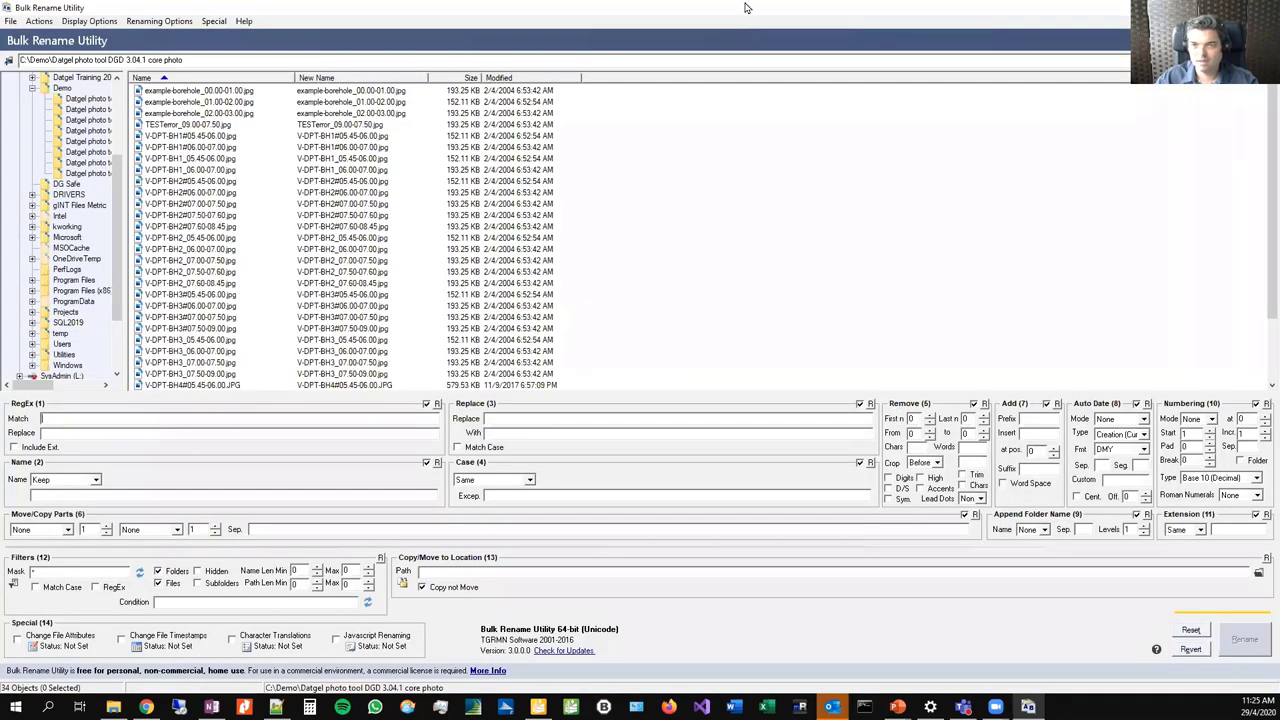
- Select the BH1 photos through V-DPT-BH2_05.45-06.00.jpg and replace # with _
{"action": "double_click", "coordinate": [749, 23]}
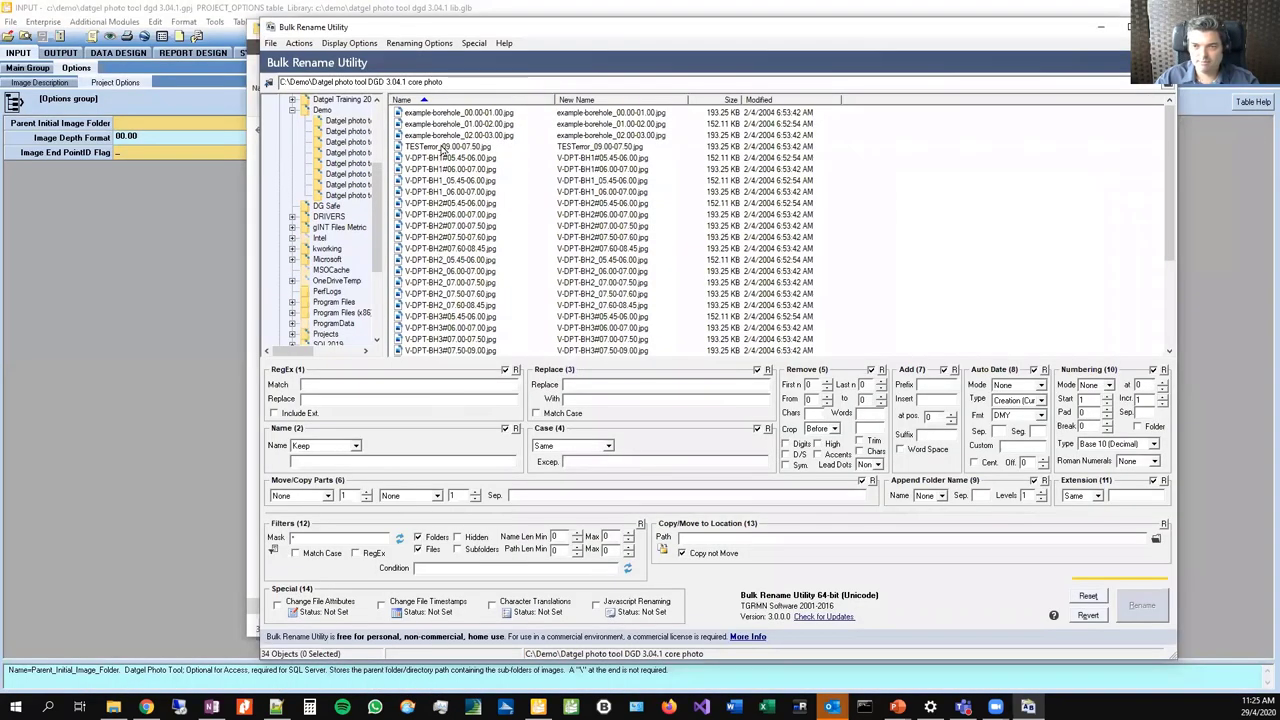
{"action": "left_click", "coordinate": [445, 158]}
{"action": "left_click", "coordinate": [468, 260], "text": "shift"}
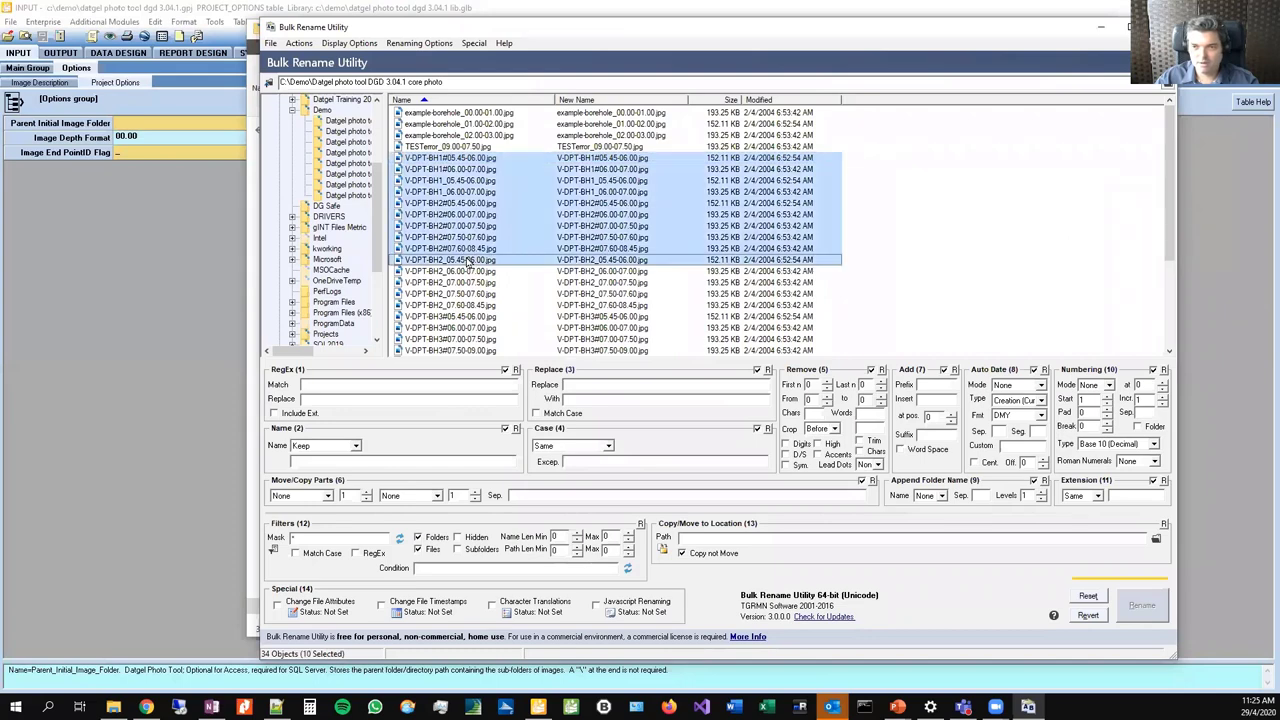
{"action": "left_click", "coordinate": [580, 388]}
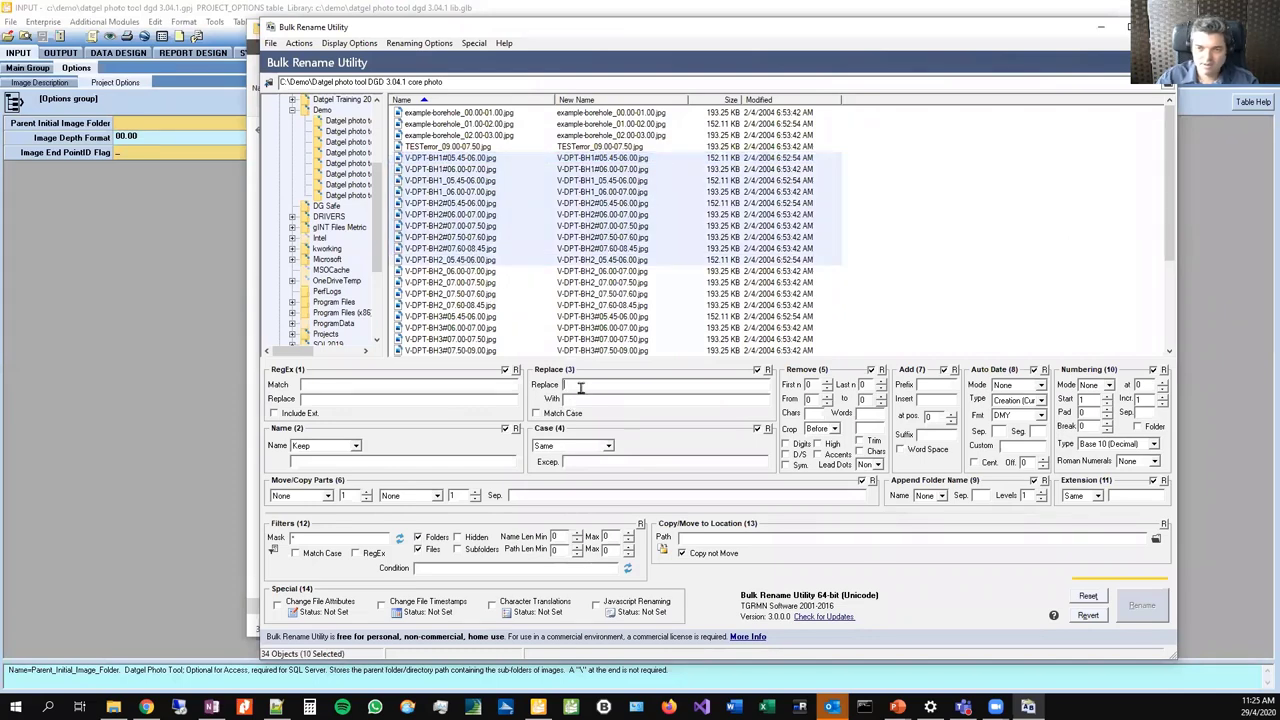
{"action": "type", "text": "#"}
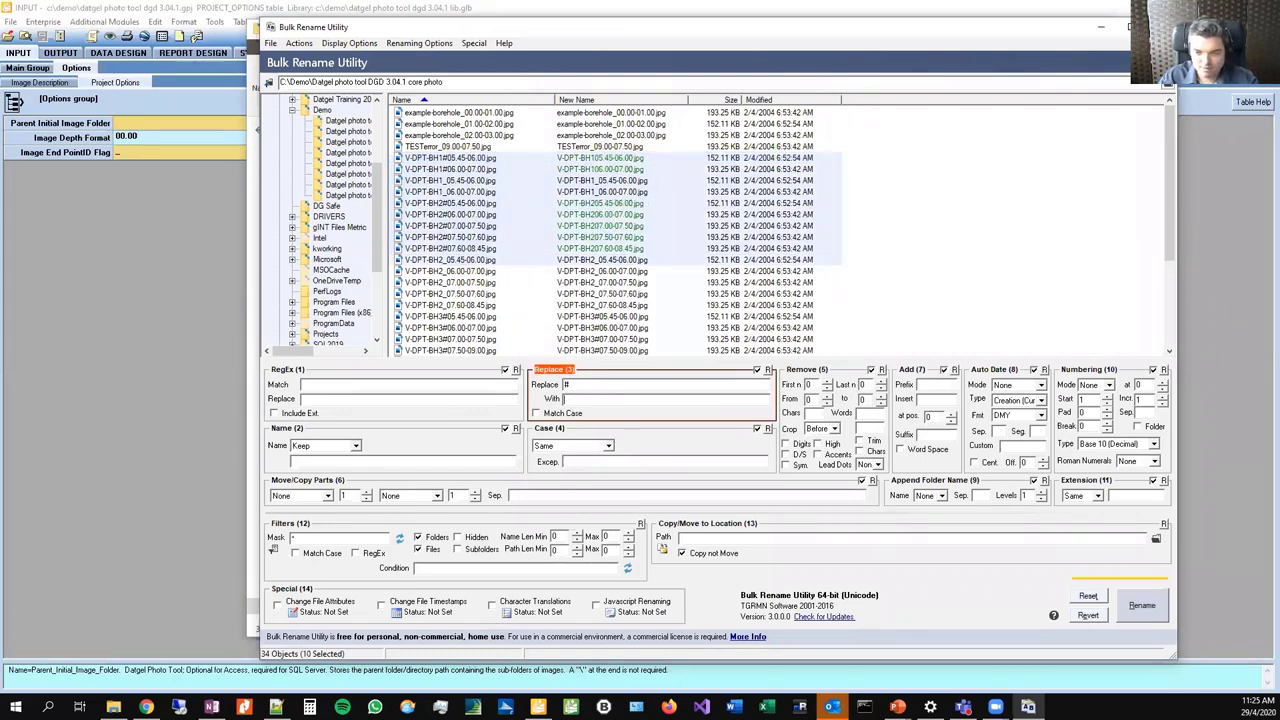
{"action": "key", "text": "Tab"}
{"action": "type", "text": "_"}
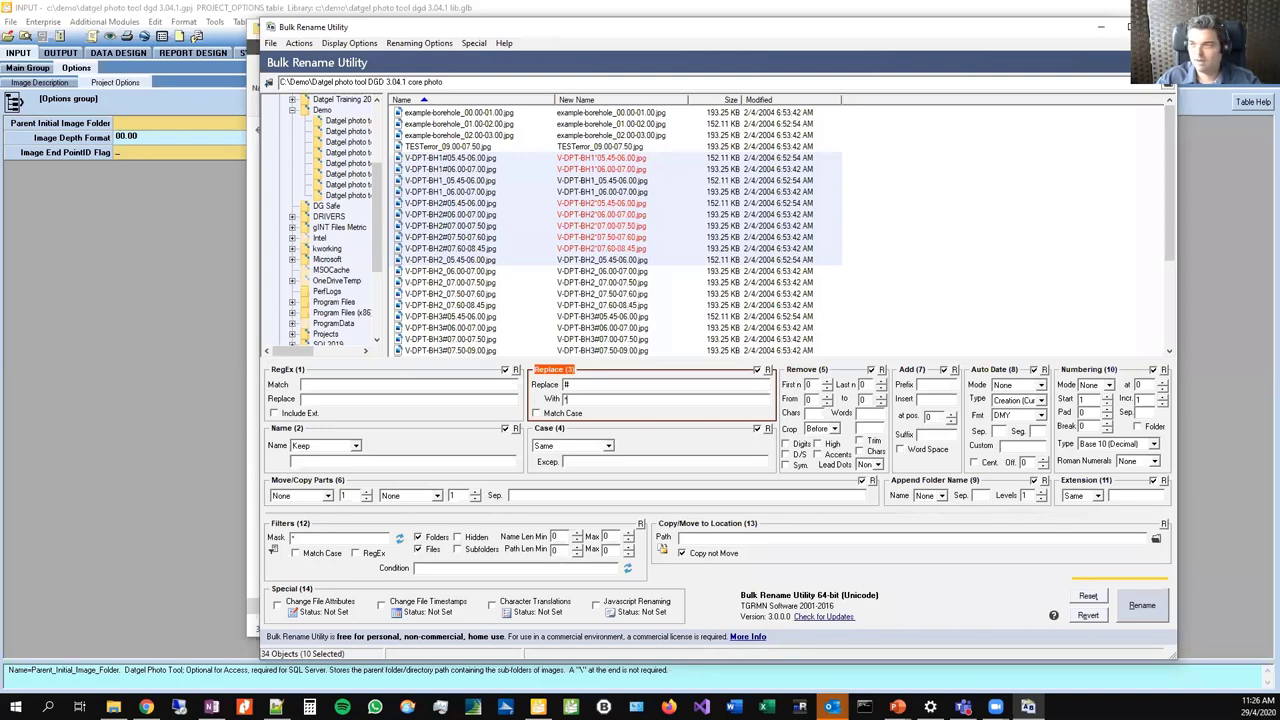
{"action": "key", "text": "alt+Tab"}
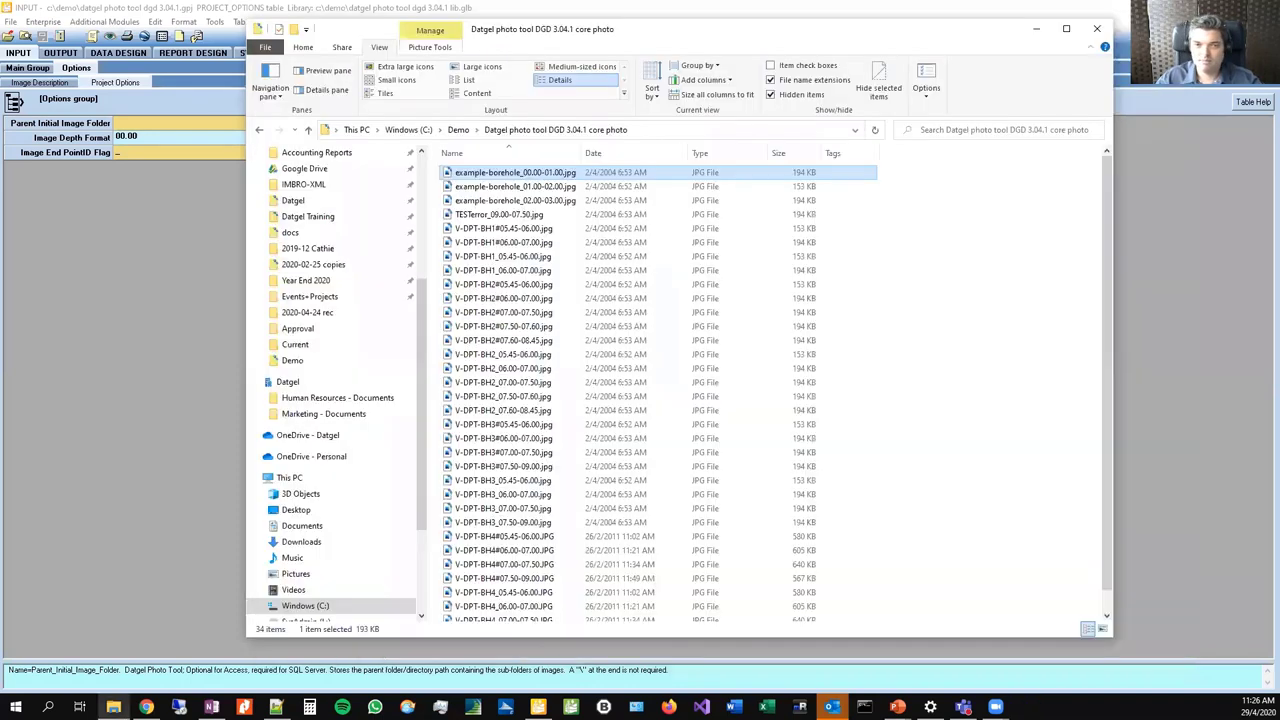